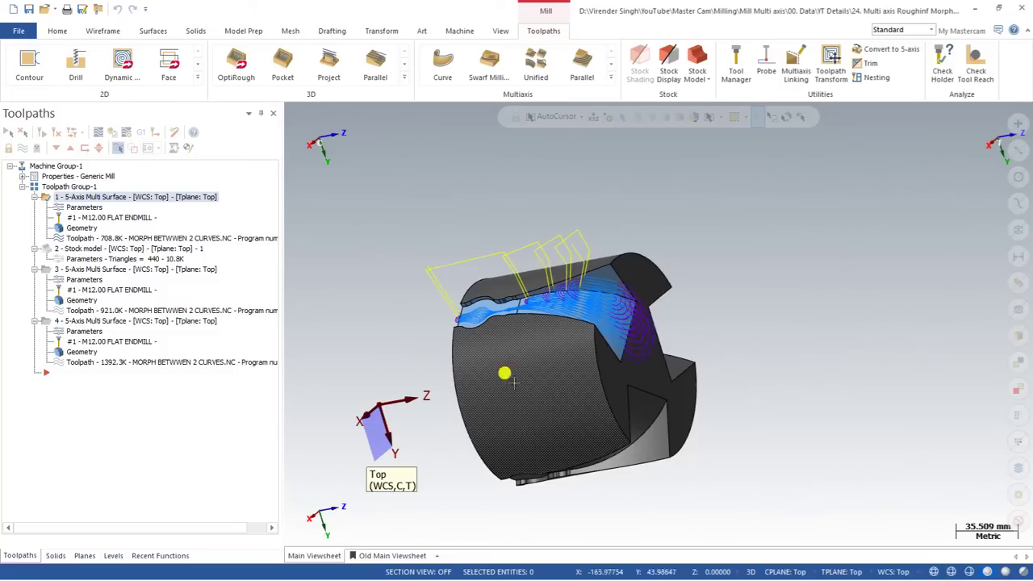
# - Make the FIXTURE level visible together with the PART level
pyautogui.scroll(3, 555, 362)
pyautogui.moveTo(555, 361); pyautogui.dragTo(552, 307, button='middle')
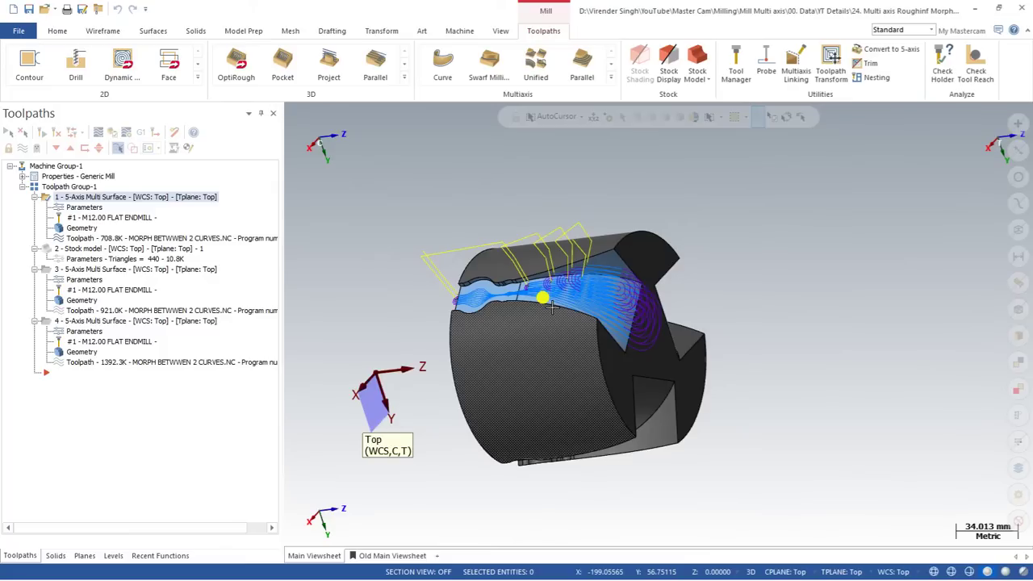
pyautogui.moveTo(551, 307); pyautogui.dragTo(523, 305, button='middle')
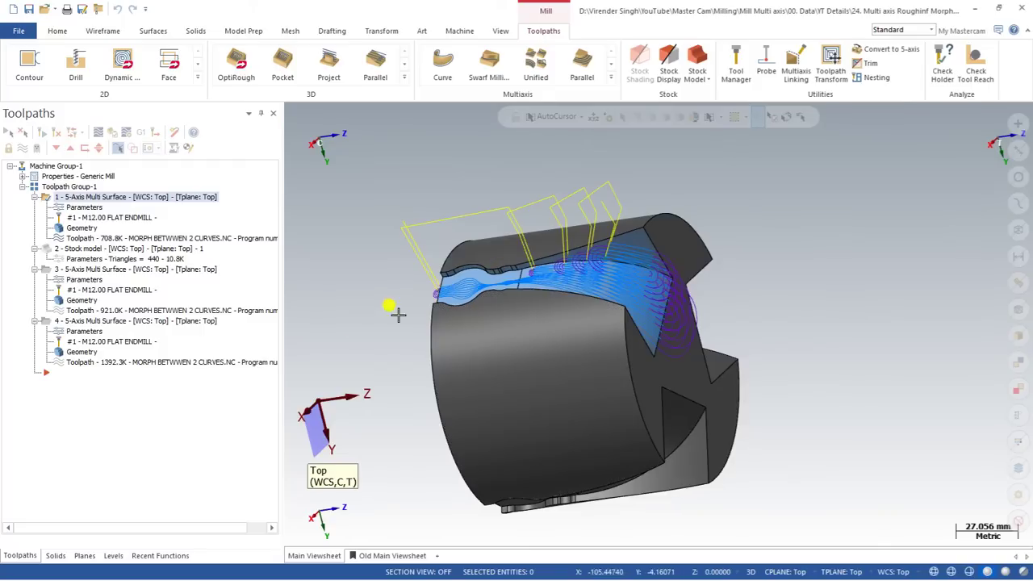
pyautogui.click(113, 556)
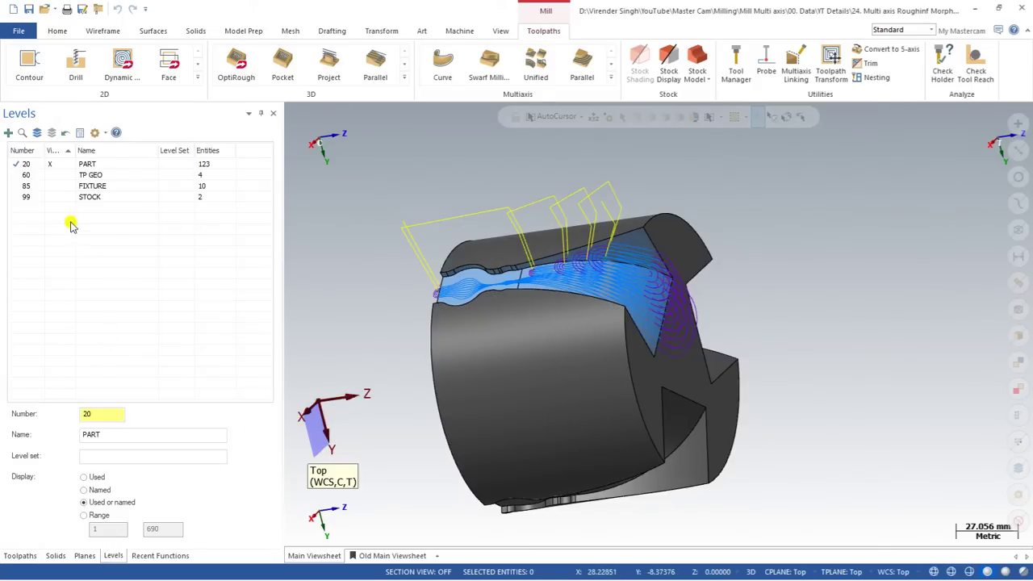
pyautogui.click(49, 186)
pyautogui.moveTo(382, 242); pyautogui.dragTo(437, 257, button='middle')
pyautogui.click(65, 198)
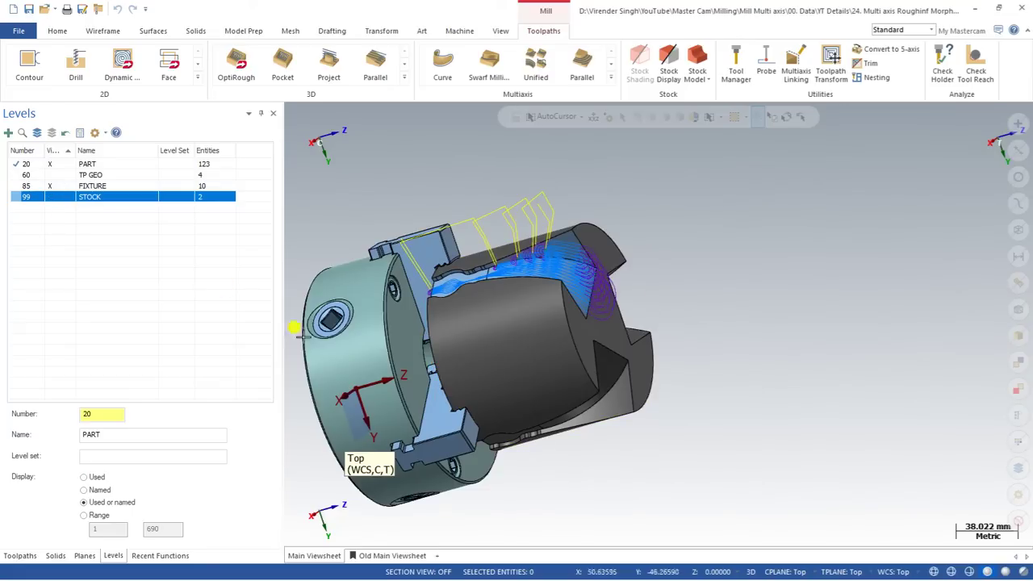
# - Check the simulator options for the stock model, fixture level and simulation machine, and accept them
pyautogui.click(19, 555)
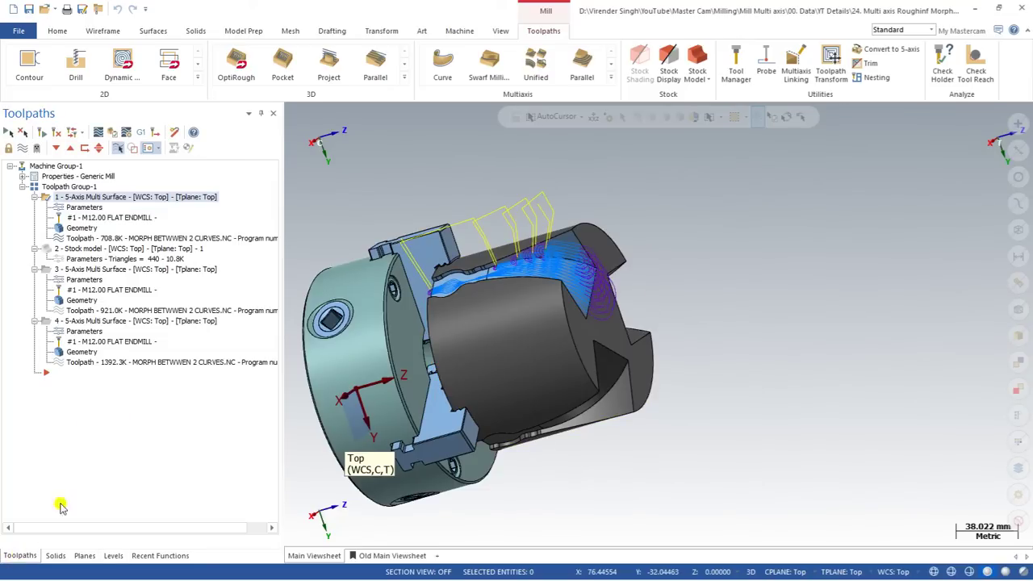
pyautogui.click(125, 131)
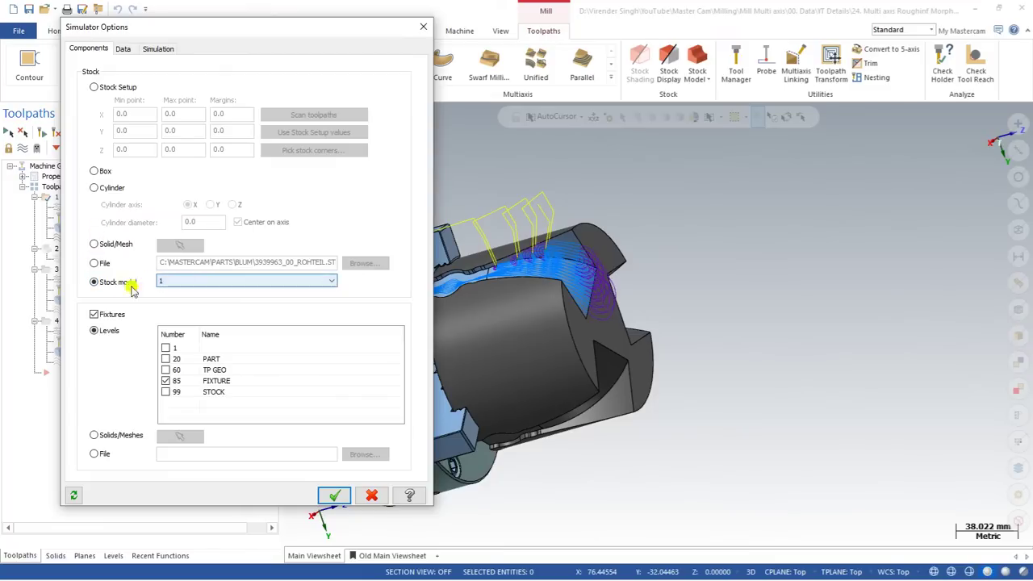
pyautogui.click(156, 48)
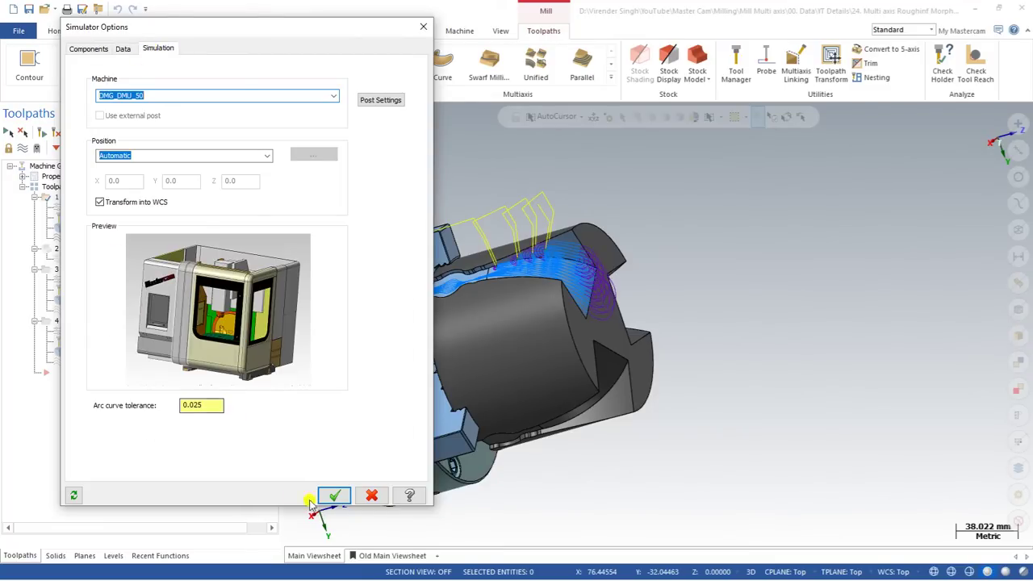
pyautogui.click(334, 495)
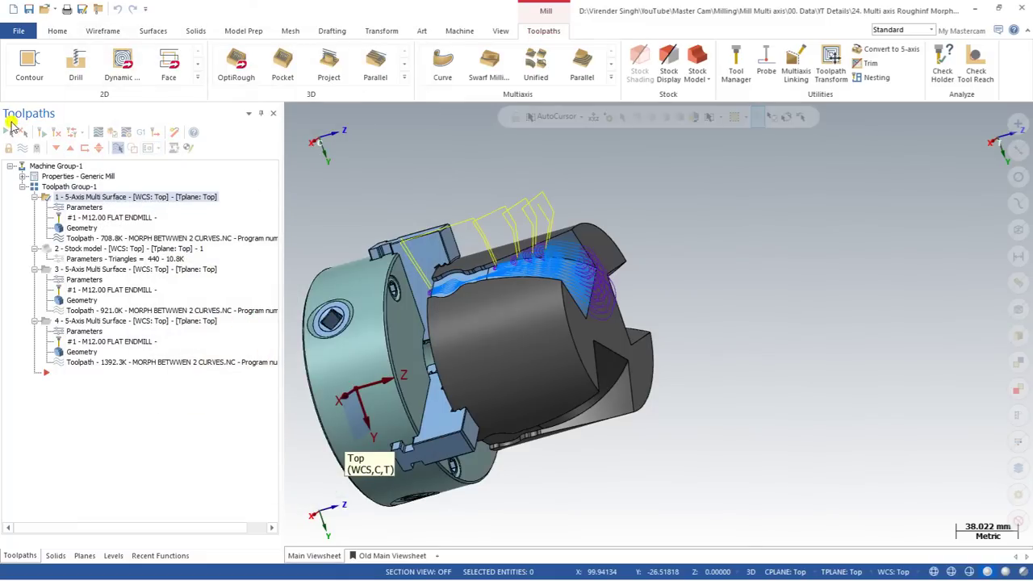
# - Launch verification of the first 5-axis multi surface operation and switch it to full machine simulation
pyautogui.click(112, 136)
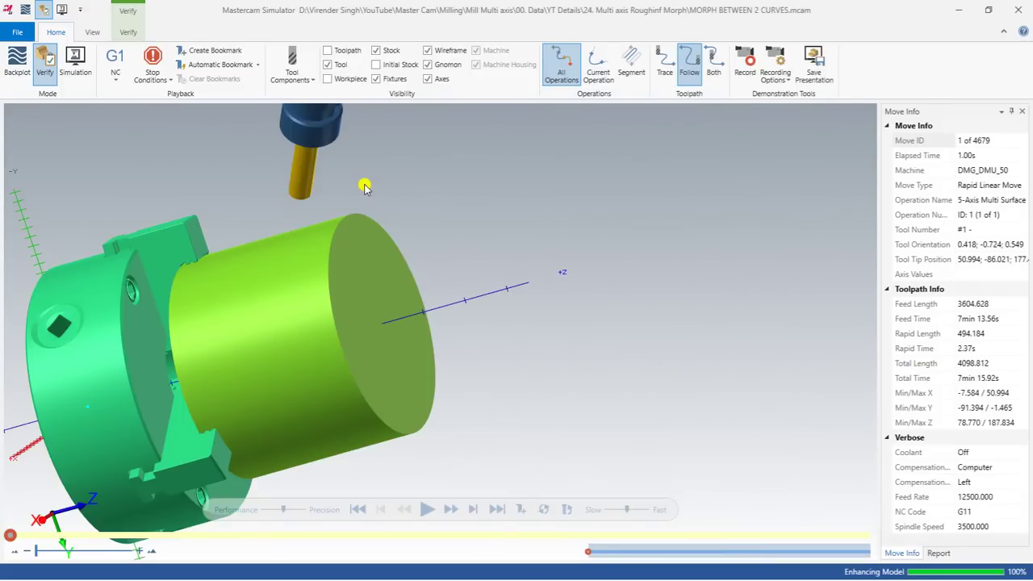
pyautogui.click(75, 62)
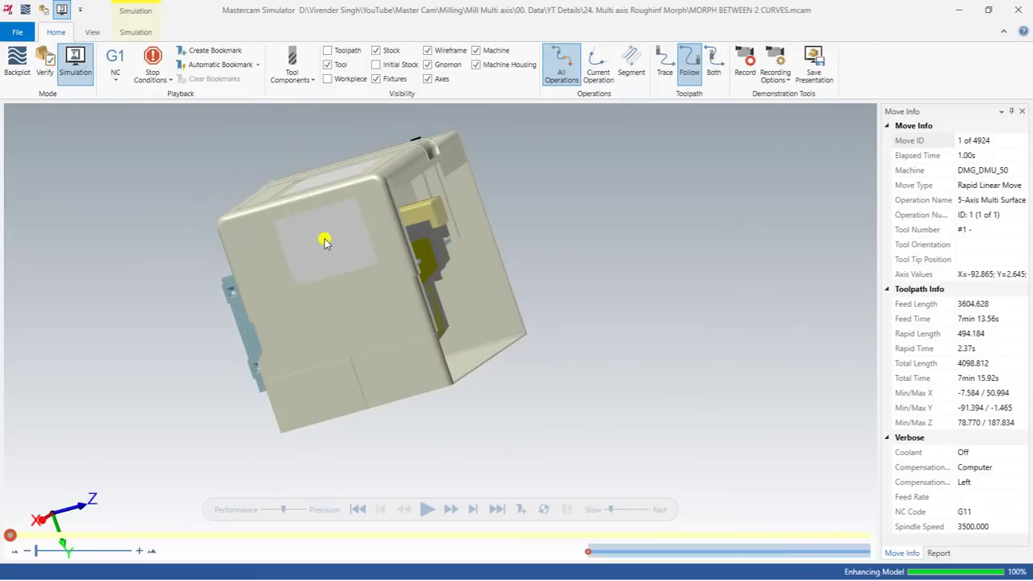
pyautogui.moveTo(323, 238); pyautogui.dragTo(343, 261, button='middle')
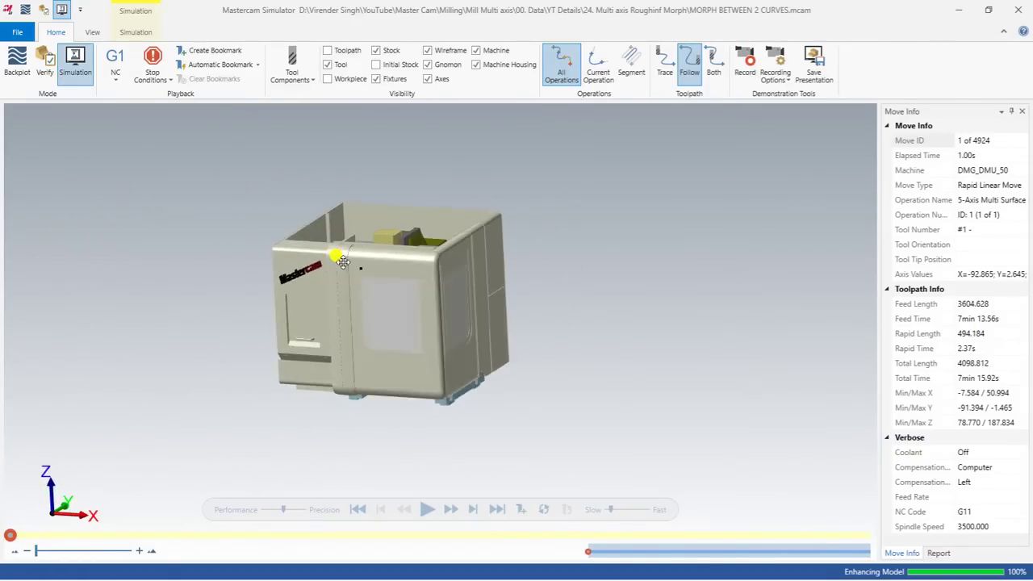
# - Hide the window panes of the machine housing to expose the work area
pyautogui.scroll(5, 403, 300)
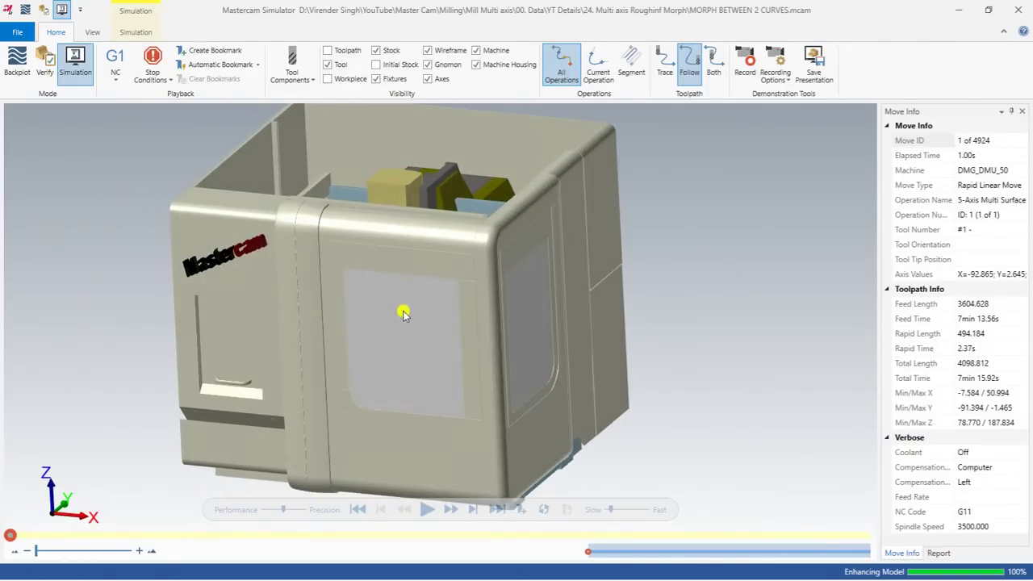
pyautogui.rightClick(403, 312)
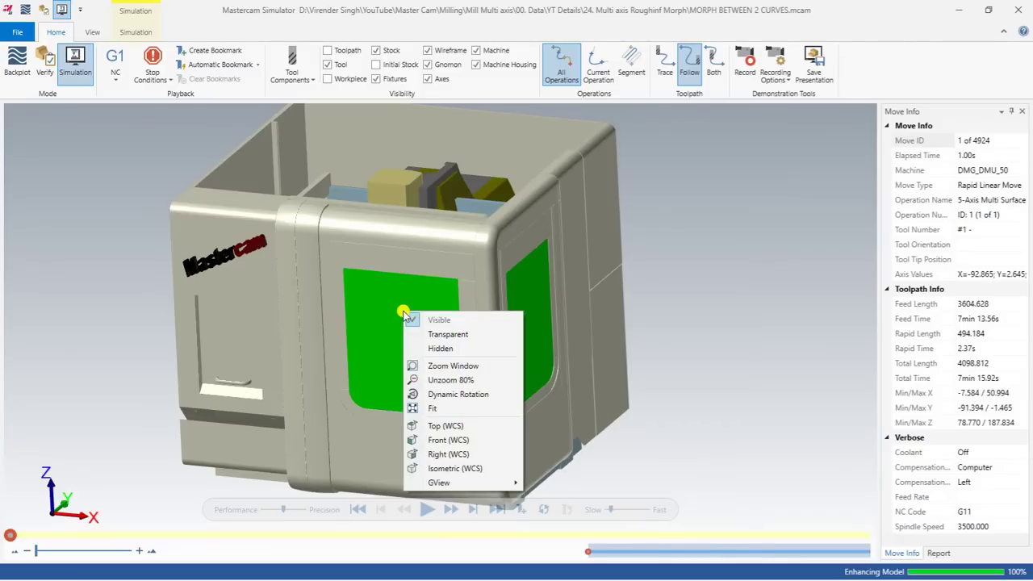
pyautogui.click(431, 347)
pyautogui.scroll(3, 431, 345)
pyautogui.scroll(-4, 416, 297)
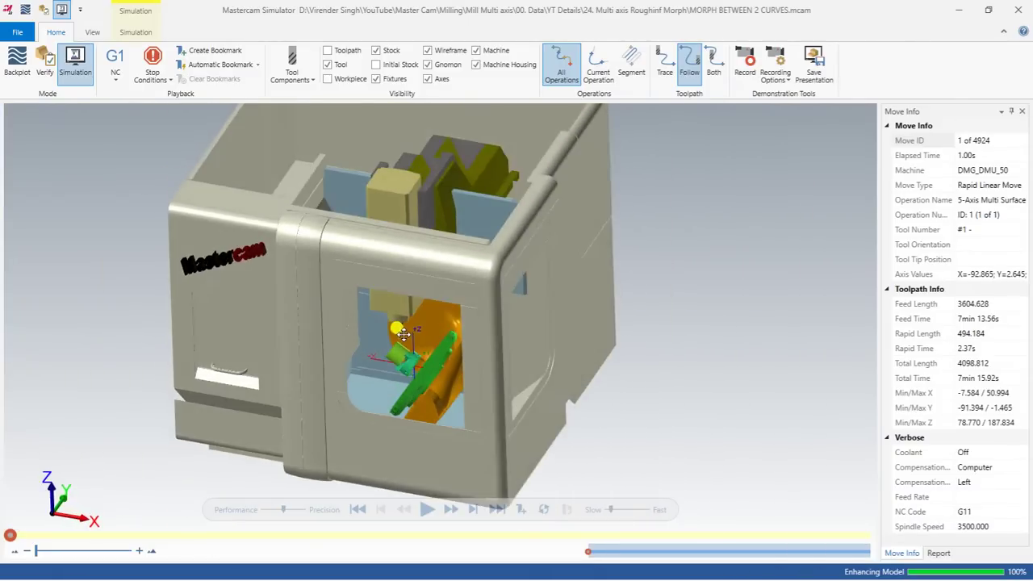
# - Run the machine simulation of the roughing operation and watch the tool cut the stock up close
pyautogui.scroll(5, 405, 370)
pyautogui.scroll(3, 405, 370)
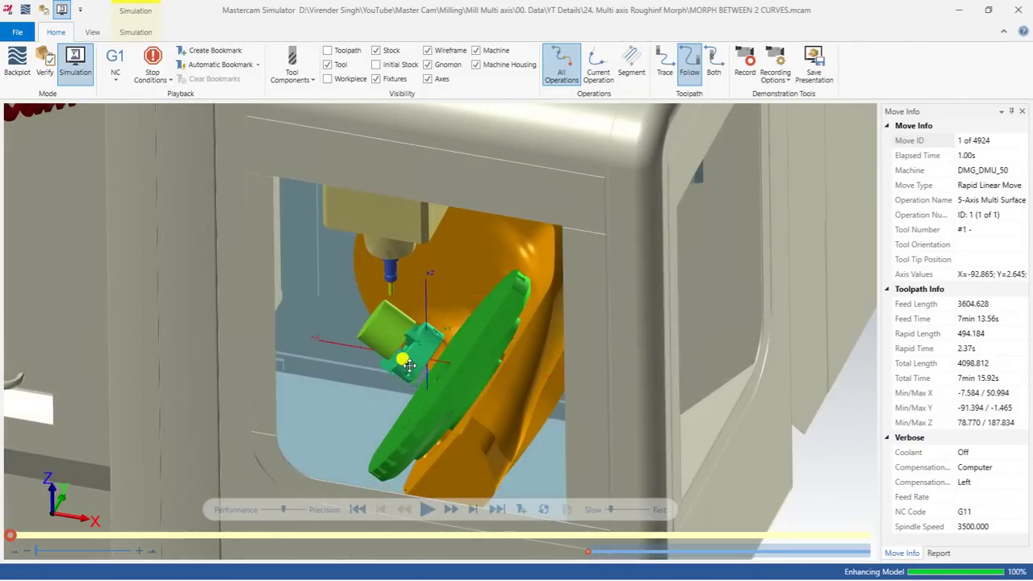
pyautogui.scroll(-2, 406, 366)
pyautogui.scroll(1, 405, 366)
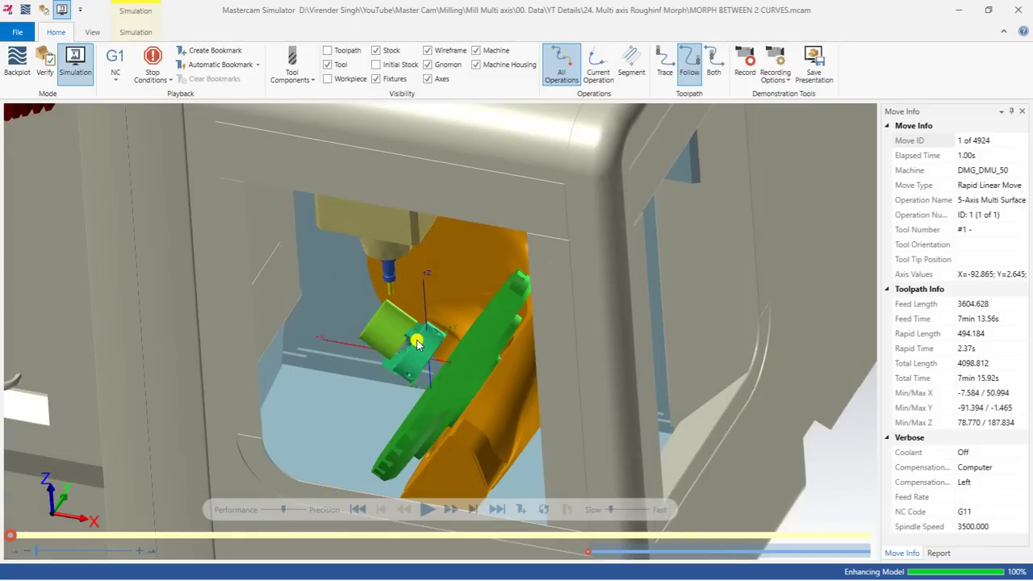
pyautogui.click(426, 510)
pyautogui.scroll(3, 388, 312)
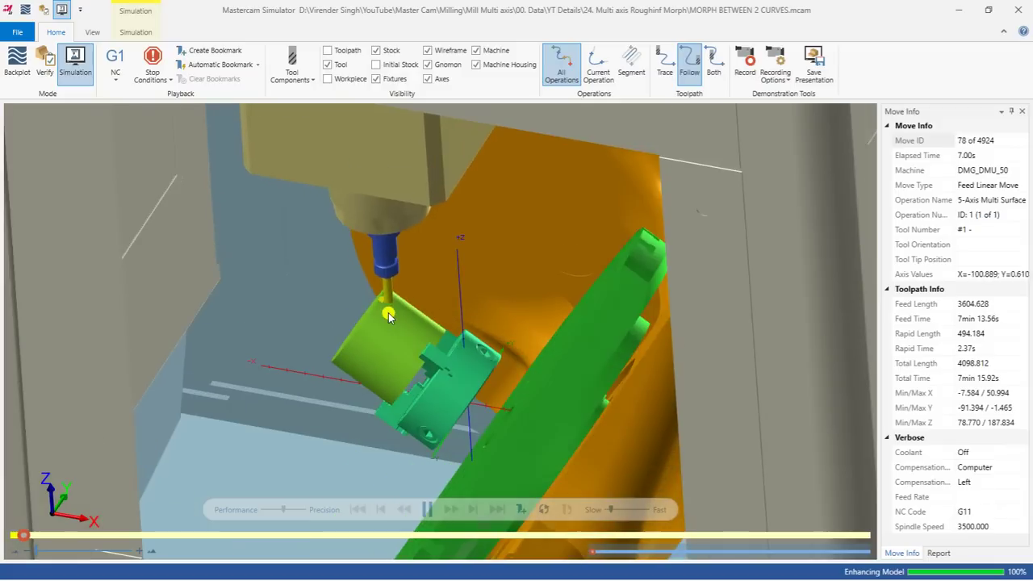
pyautogui.scroll(-3, 388, 312)
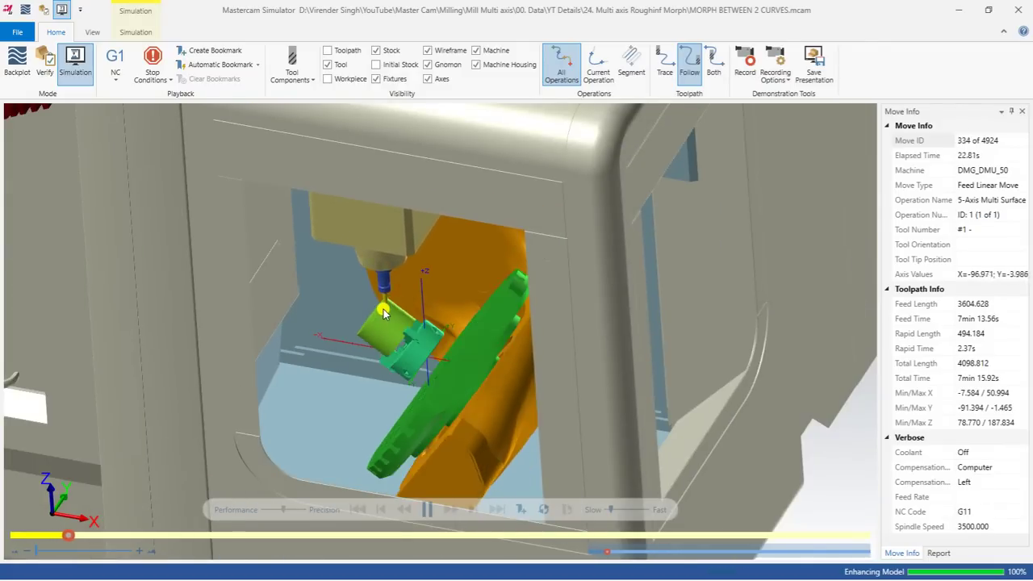
pyautogui.scroll(1, 384, 313)
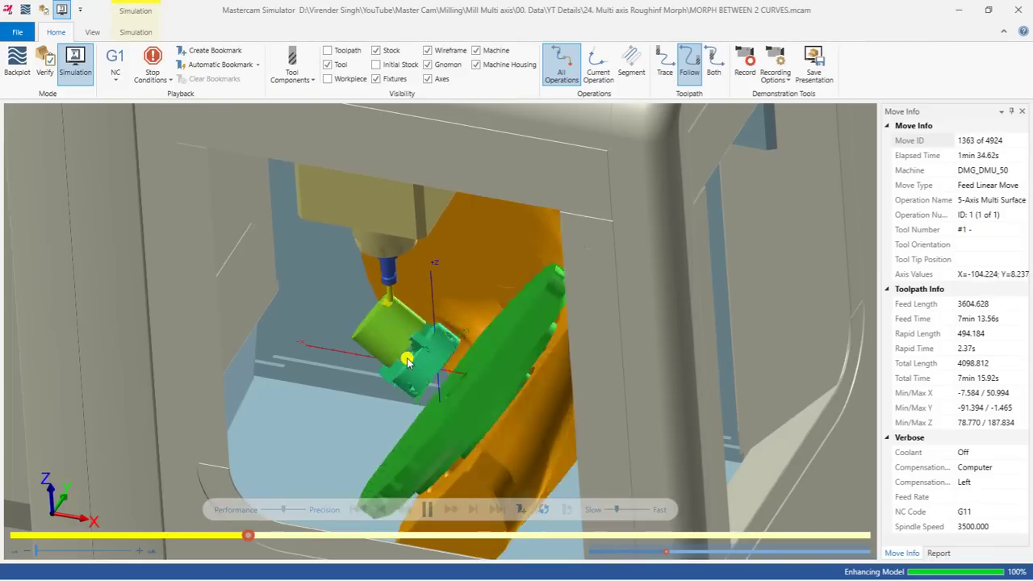
pyautogui.scroll(2, 399, 318)
pyautogui.scroll(-1, 400, 319)
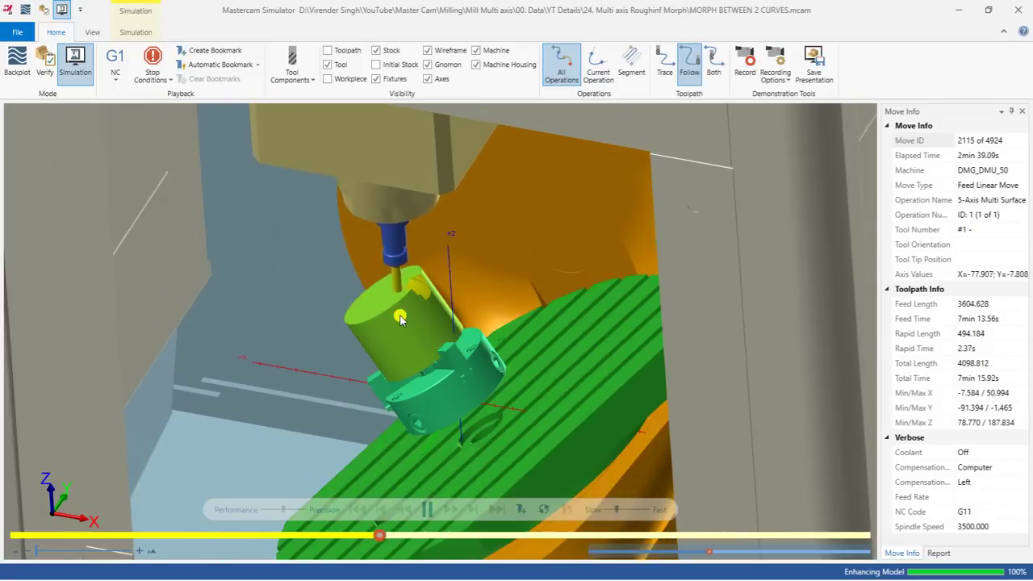
pyautogui.scroll(-5, 400, 319)
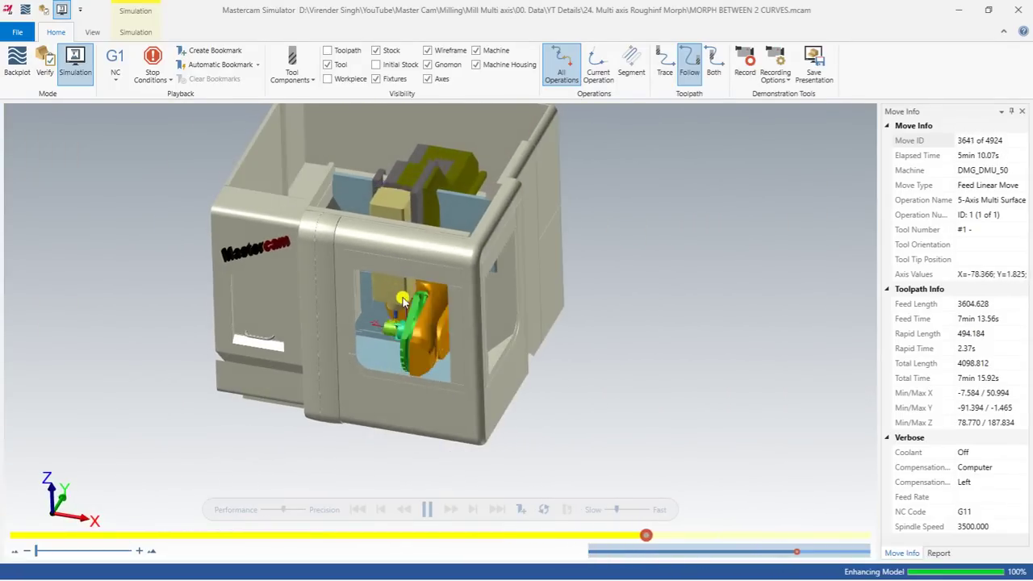
# - Turn off the machine housing display and examine the machined pocket on the stock
pyautogui.click(476, 65)
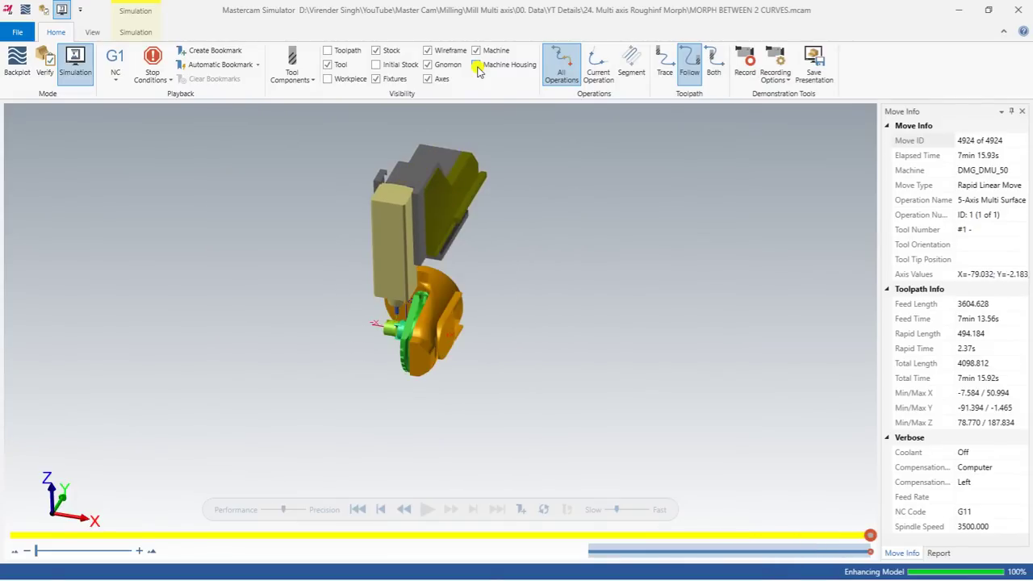
pyautogui.scroll(5, 412, 331)
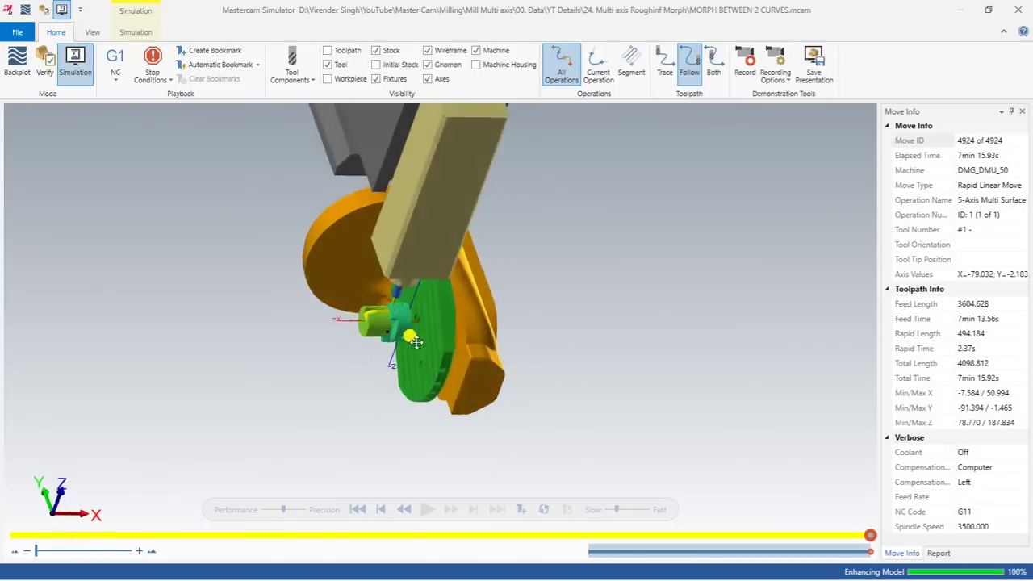
pyautogui.scroll(5, 413, 337)
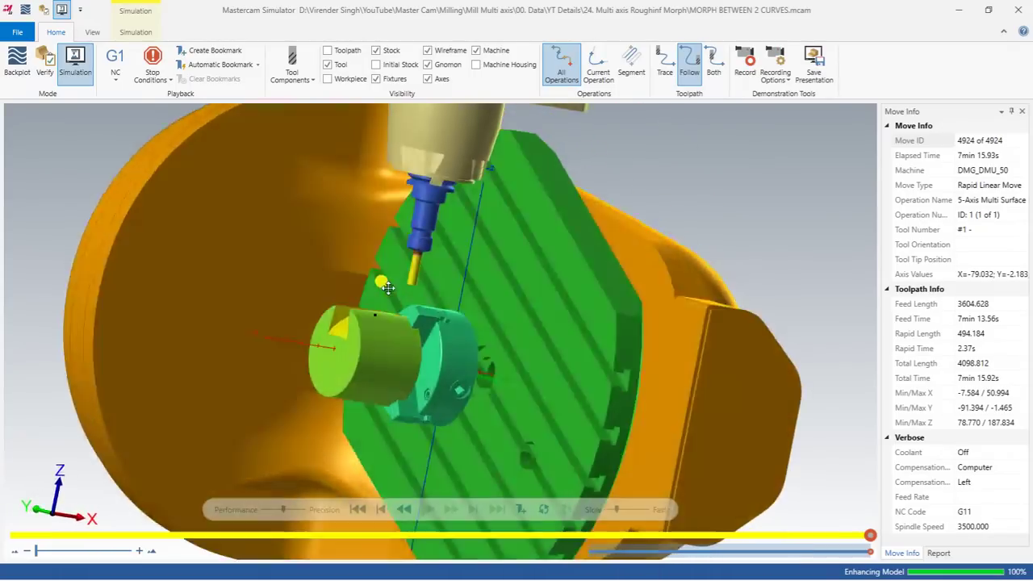
pyautogui.moveTo(419, 313); pyautogui.dragTo(369, 434, button='middle')
pyautogui.scroll(4, 364, 315)
pyautogui.scroll(-3, 365, 315)
# - Replay the machine simulation from the start, slow its playback speed, and close the simulator when it ends
pyautogui.click(357, 509)
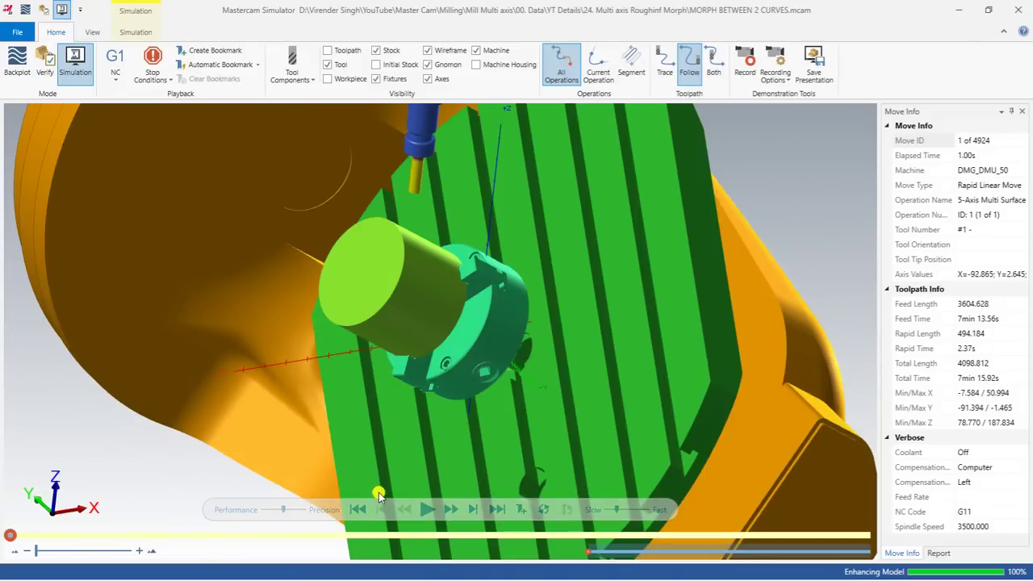
pyautogui.click(426, 511)
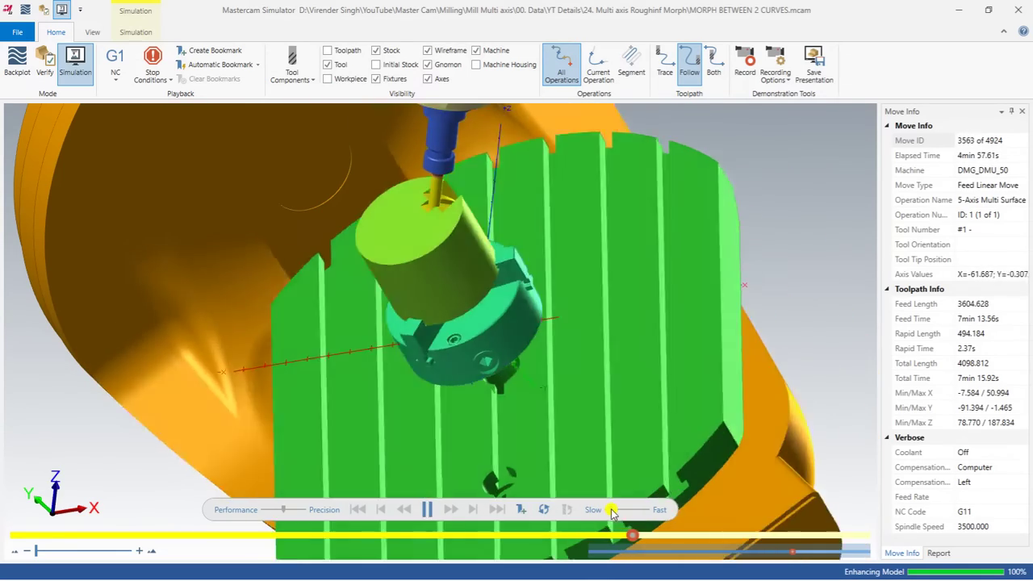
pyautogui.moveTo(611, 513); pyautogui.dragTo(610, 514)
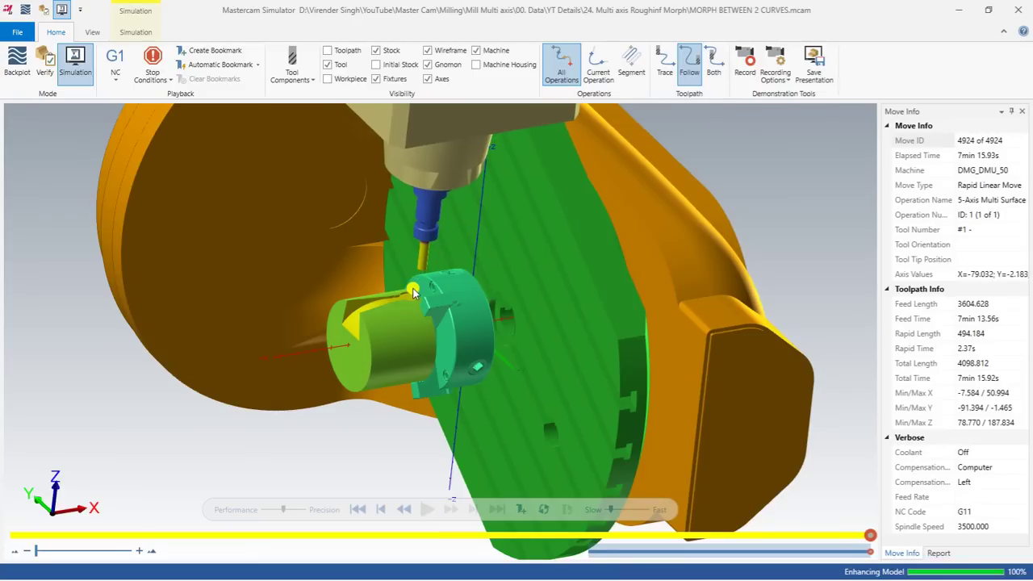
pyautogui.scroll(-3, 409, 291)
pyautogui.moveTo(409, 290); pyautogui.dragTo(364, 281, button='middle')
pyautogui.click(1019, 9)
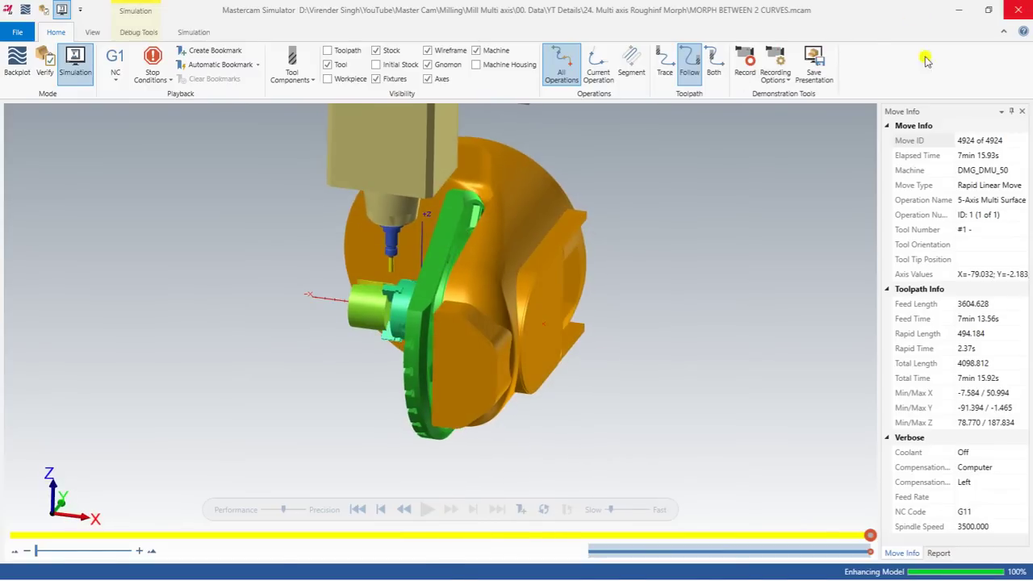
# - Permanently delete all existing operations and tools from the machine group
pyautogui.scroll(4, 565, 287)
pyautogui.moveTo(638, 293); pyautogui.dragTo(609, 225, button='middle')
pyautogui.scroll(4, 630, 285)
pyautogui.scroll(1, 612, 225)
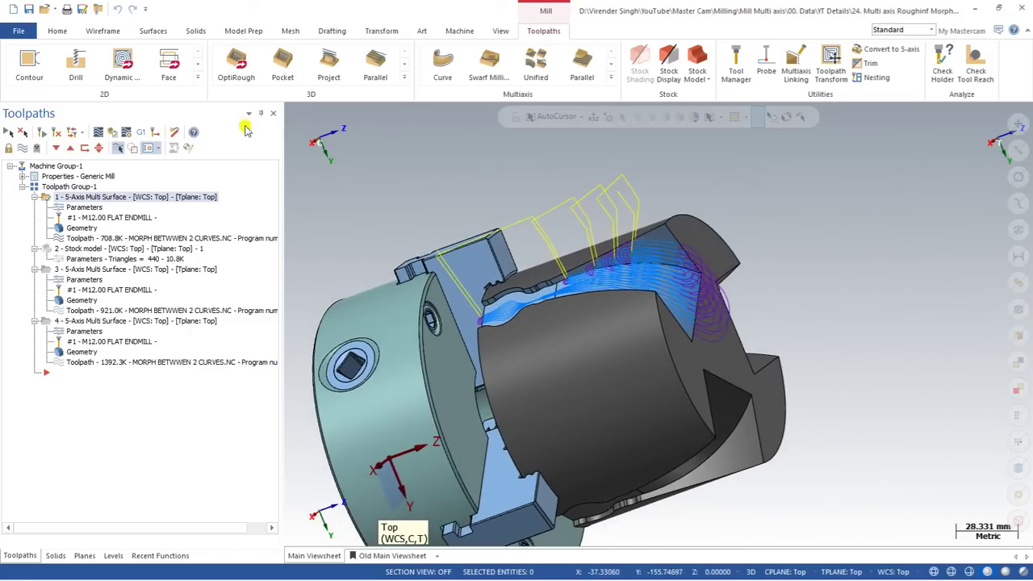
pyautogui.click(175, 133)
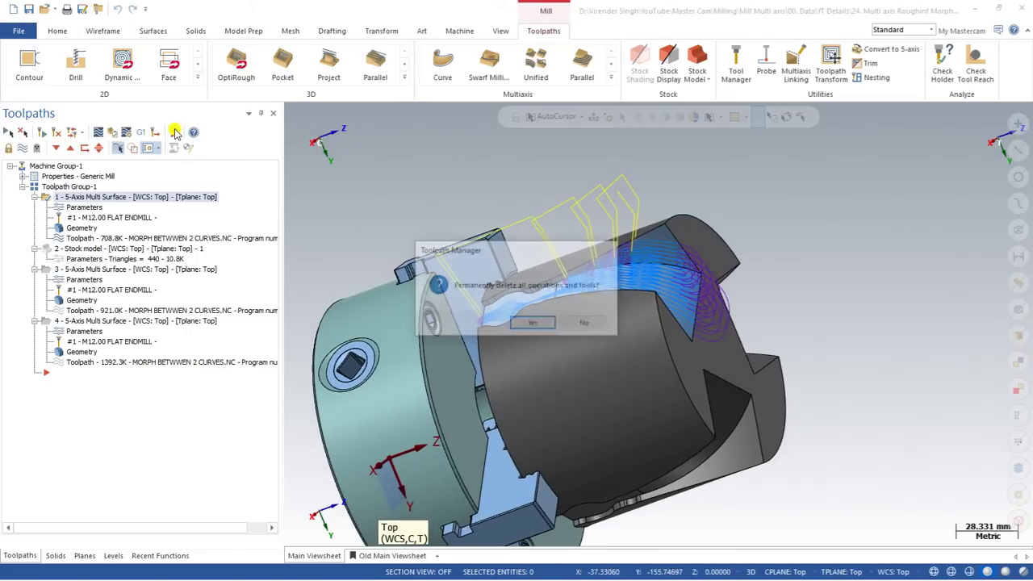
pyautogui.click(533, 321)
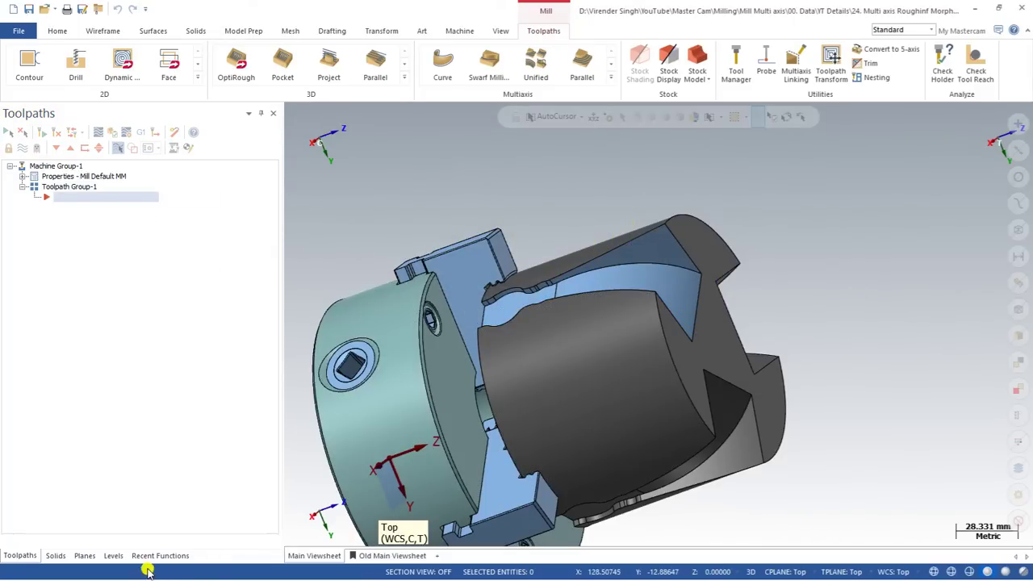
# - Make STOCK (99) the active level and display it alone, hiding the FIXTURE and PART levels
pyautogui.click(113, 555)
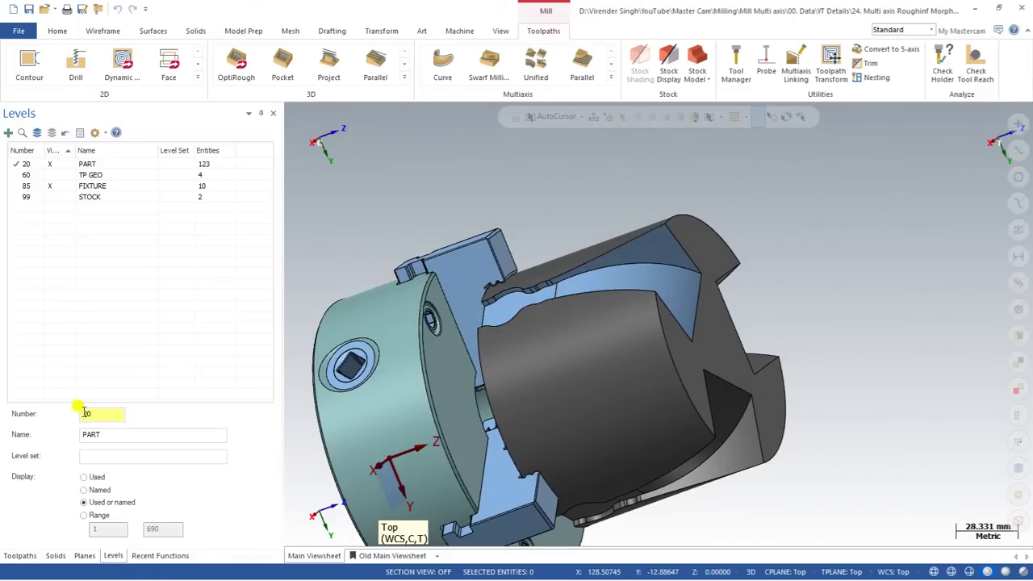
pyautogui.click(52, 197)
pyautogui.click(52, 186)
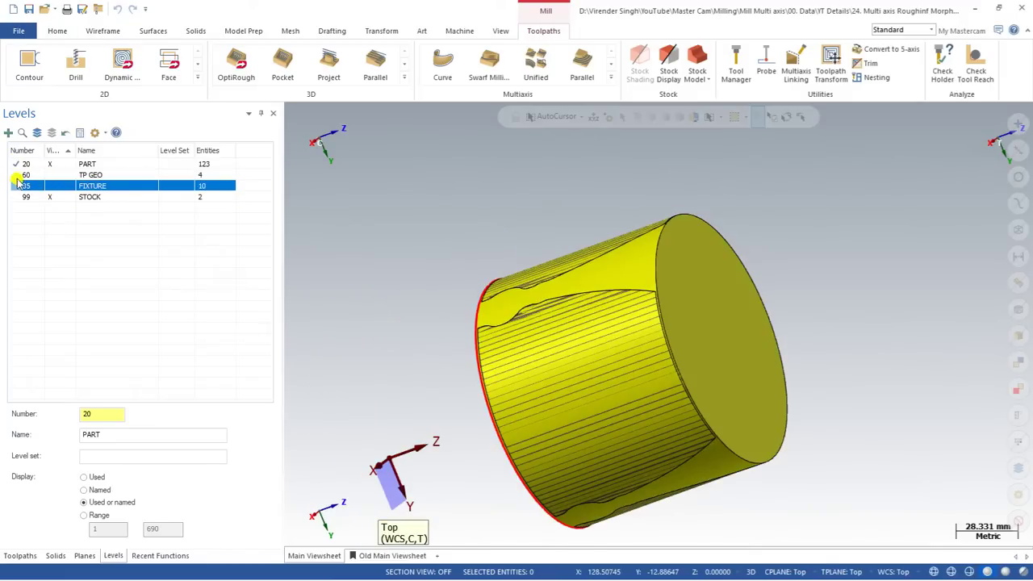
pyautogui.click(21, 198)
pyautogui.click(50, 164)
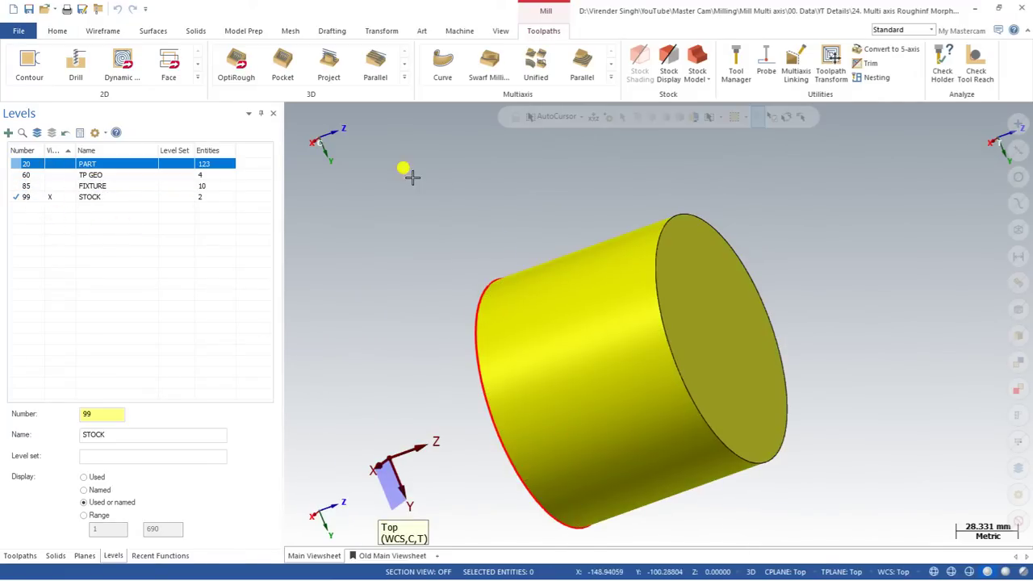
# - Start a stock model operation and define its initial shape from the cylindrical stock solid
pyautogui.click(699, 56)
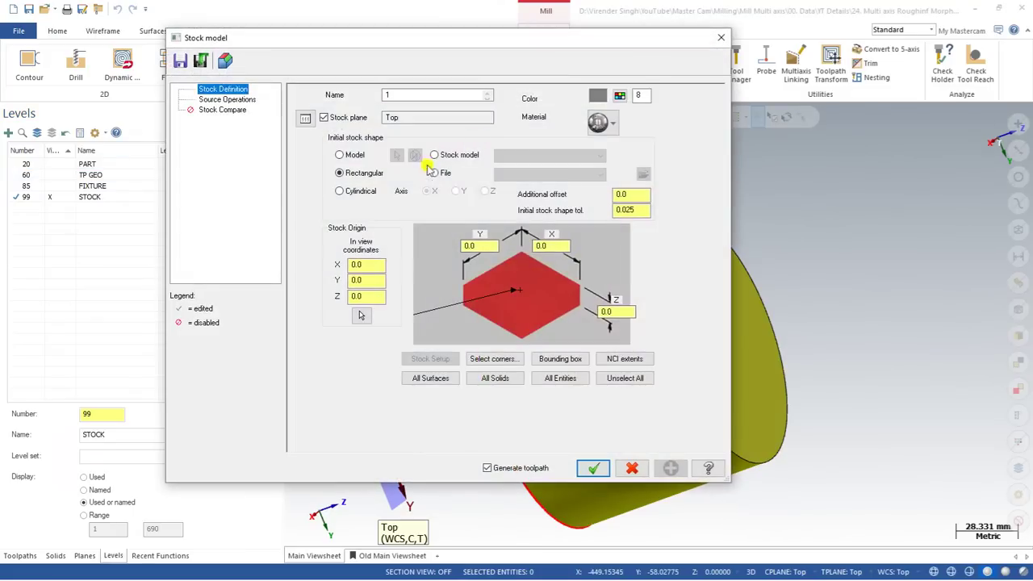
pyautogui.click(341, 155)
pyautogui.click(396, 154)
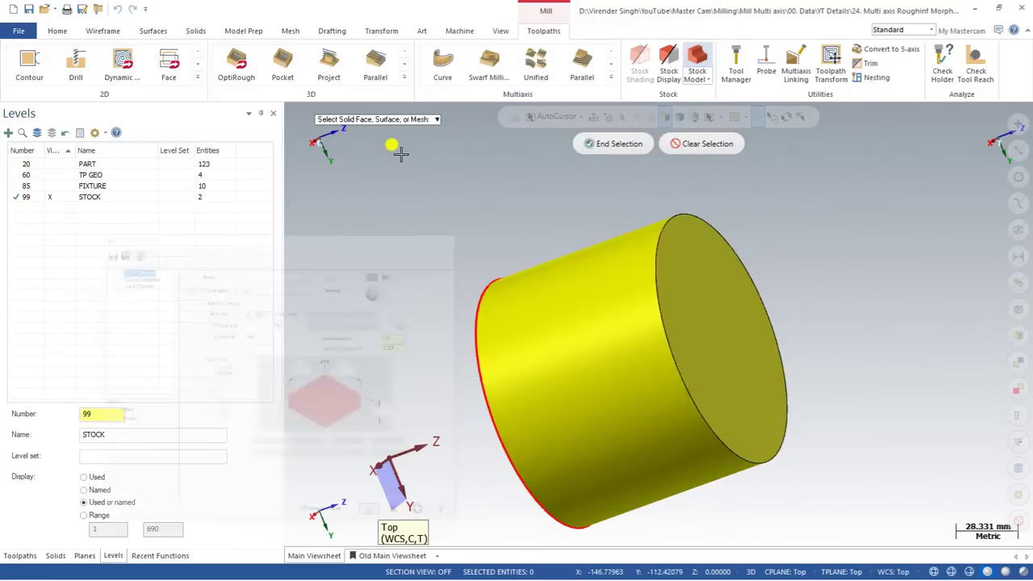
pyautogui.click(638, 143)
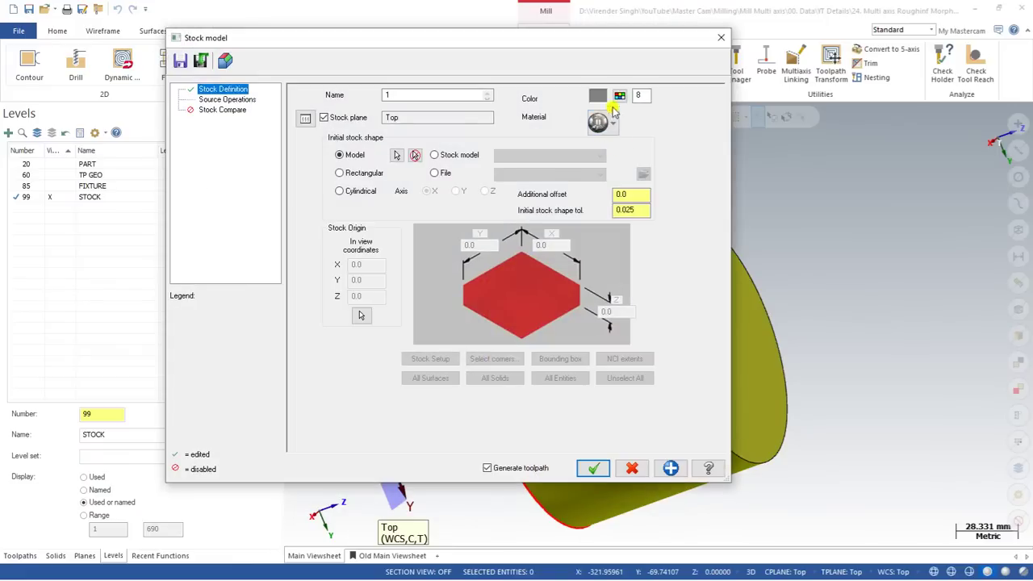
# - Set the stock model's color to 47, name it Stock, and create it
pyautogui.click(619, 95)
pyautogui.click(233, 252)
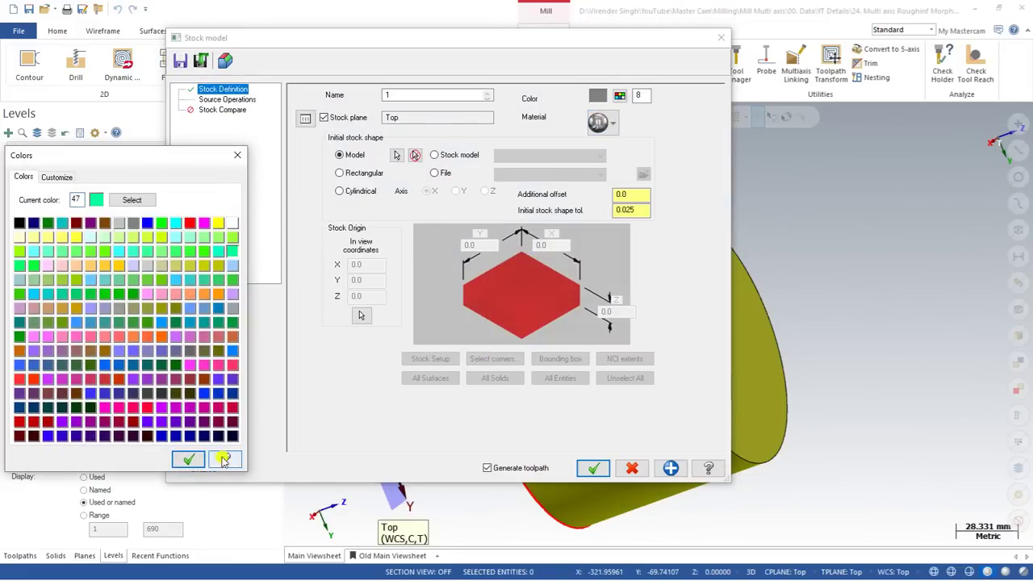
pyautogui.click(188, 459)
pyautogui.click(383, 95)
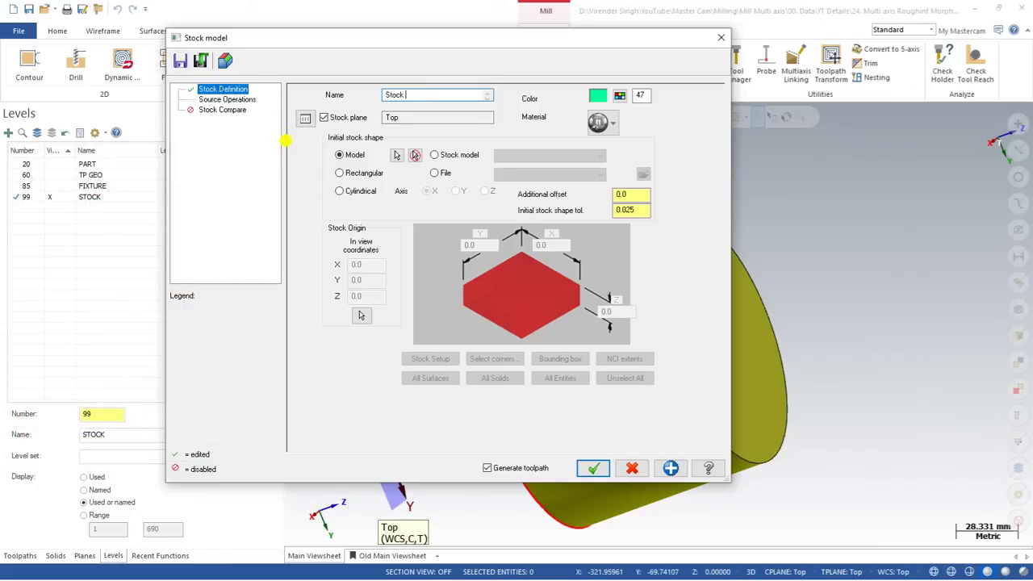
pyautogui.click(593, 468)
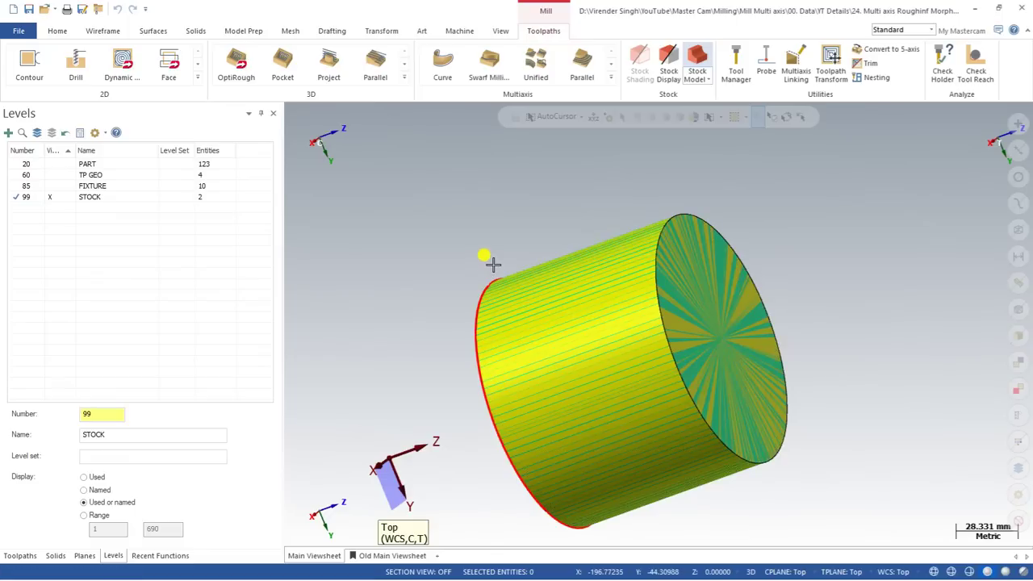
# - Make PART (20) the active level and hide both the STOCK level and the stock model display
pyautogui.click(24, 163)
pyautogui.click(53, 197)
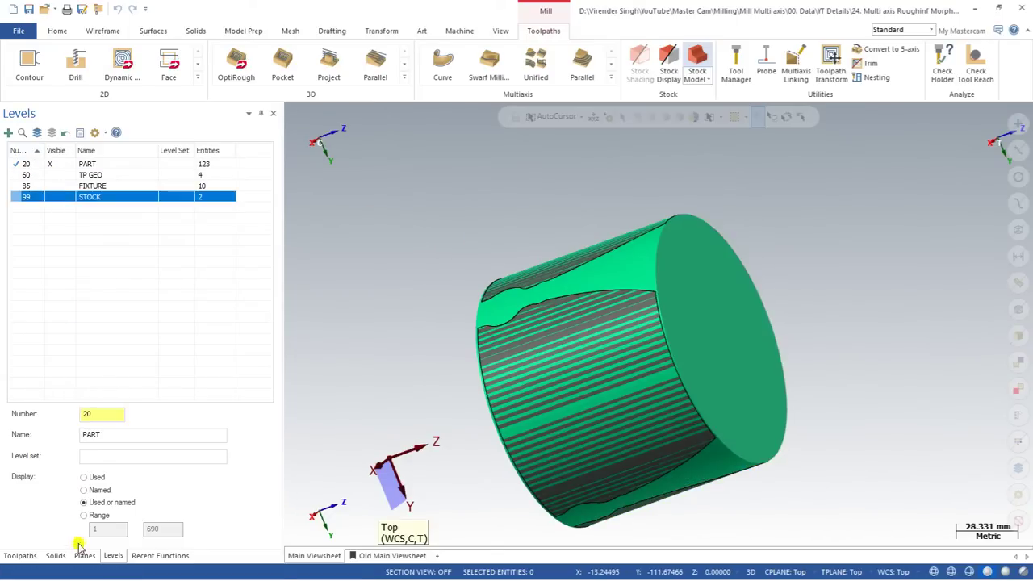
pyautogui.click(20, 556)
pyautogui.click(23, 147)
pyautogui.moveTo(403, 266); pyautogui.dragTo(473, 210, button='middle')
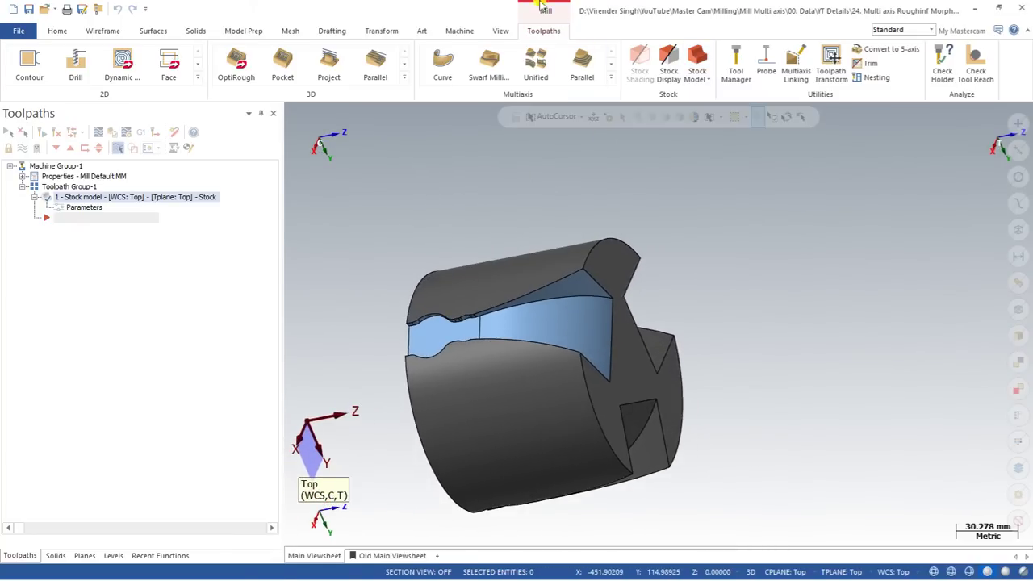
pyautogui.click(611, 77)
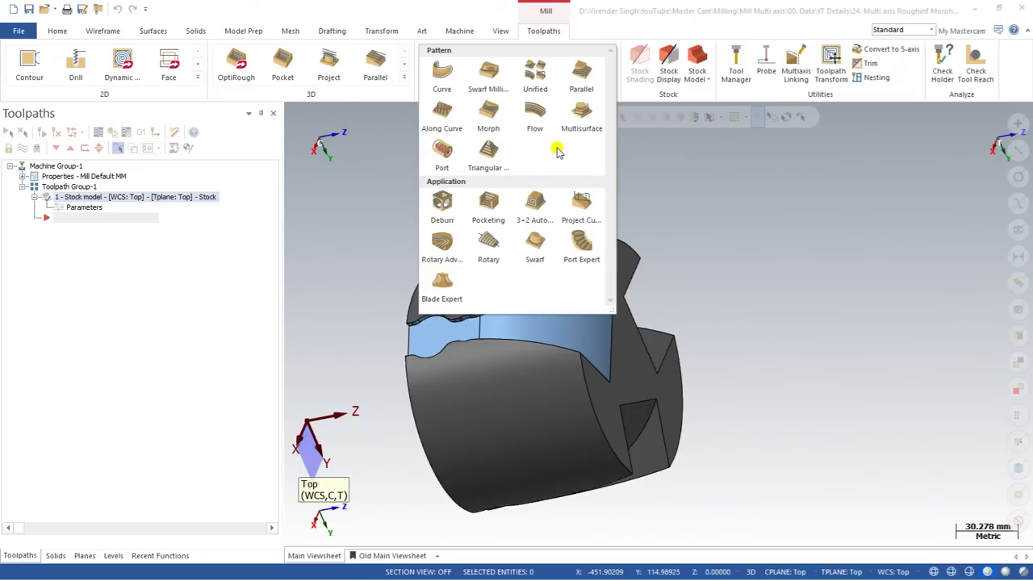
pyautogui.click(683, 180)
pyautogui.moveTo(616, 185); pyautogui.dragTo(502, 190, button='middle')
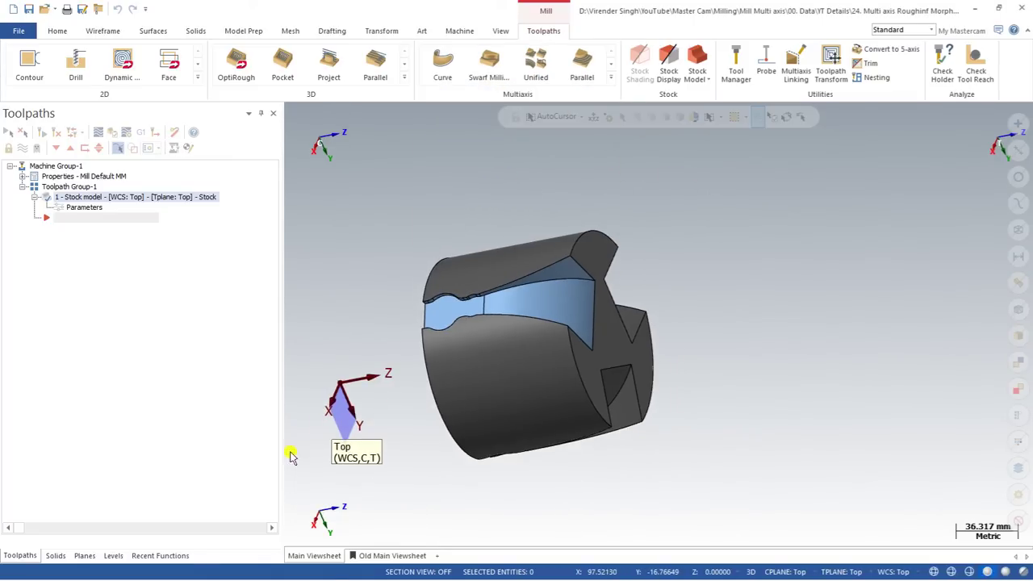
# - Show the TP GEO level and examine its curves along the edges of the blue pocket floor
pyautogui.click(113, 556)
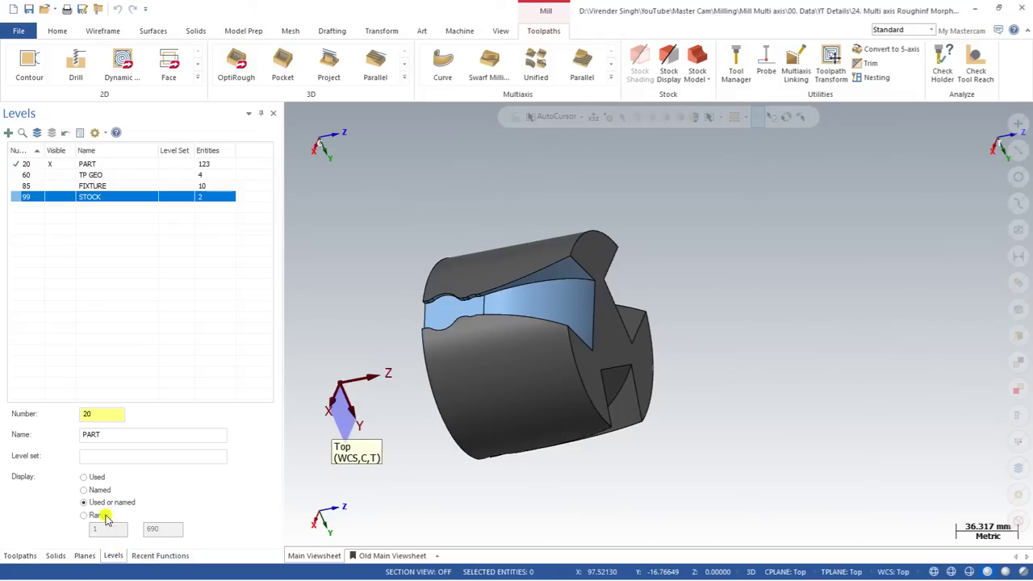
pyautogui.click(61, 177)
pyautogui.scroll(2, 445, 224)
pyautogui.moveTo(445, 223); pyautogui.dragTo(523, 308, button='middle')
pyautogui.scroll(2, 572, 342)
pyautogui.scroll(2, 534, 347)
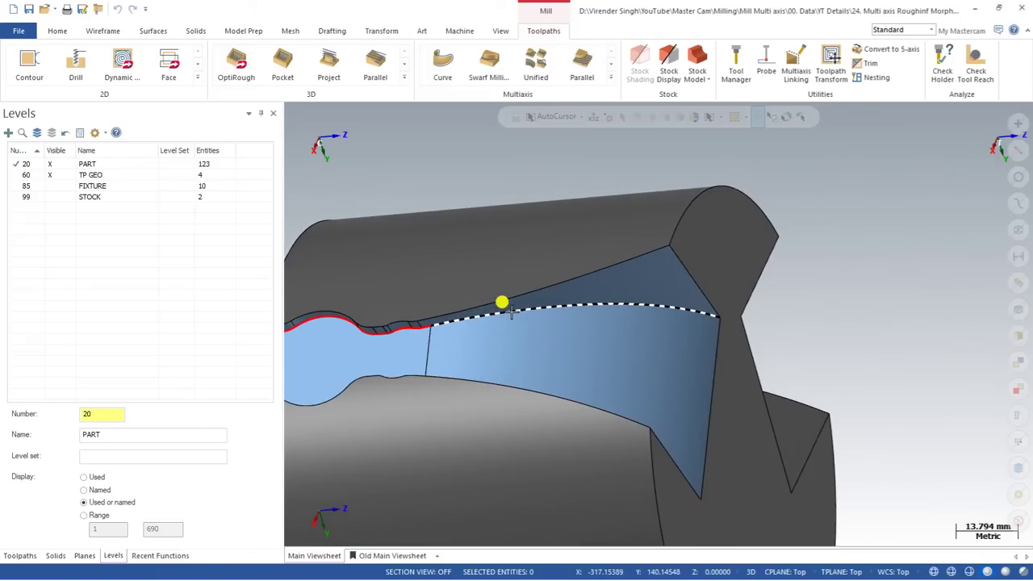
pyautogui.scroll(-2, 561, 290)
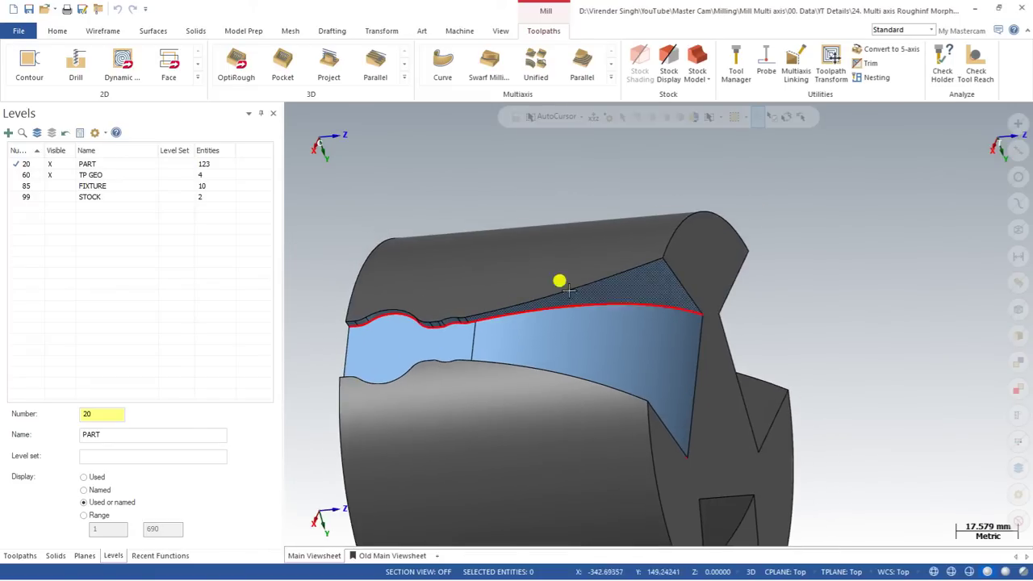
pyautogui.click(56, 31)
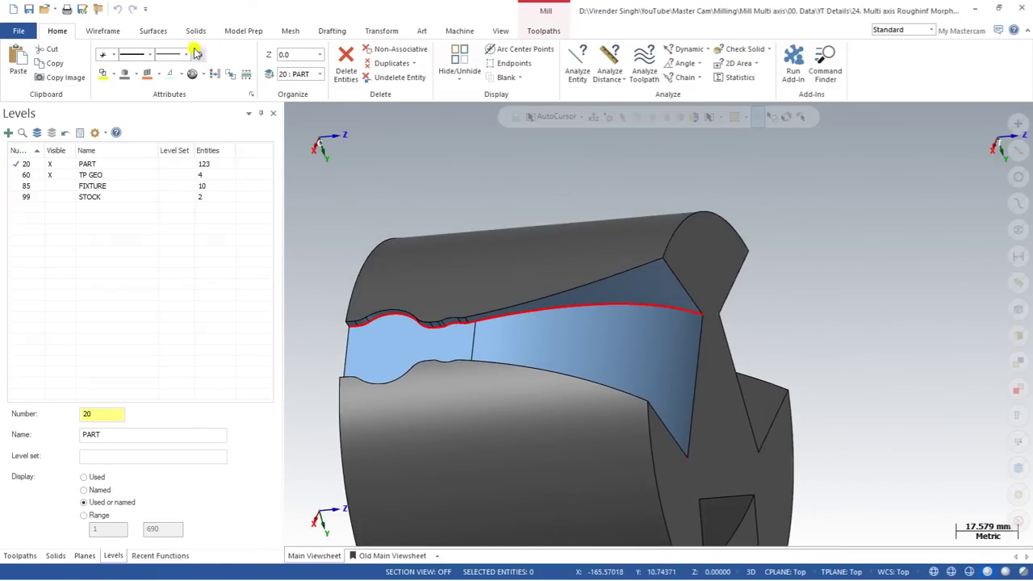
pyautogui.click(117, 32)
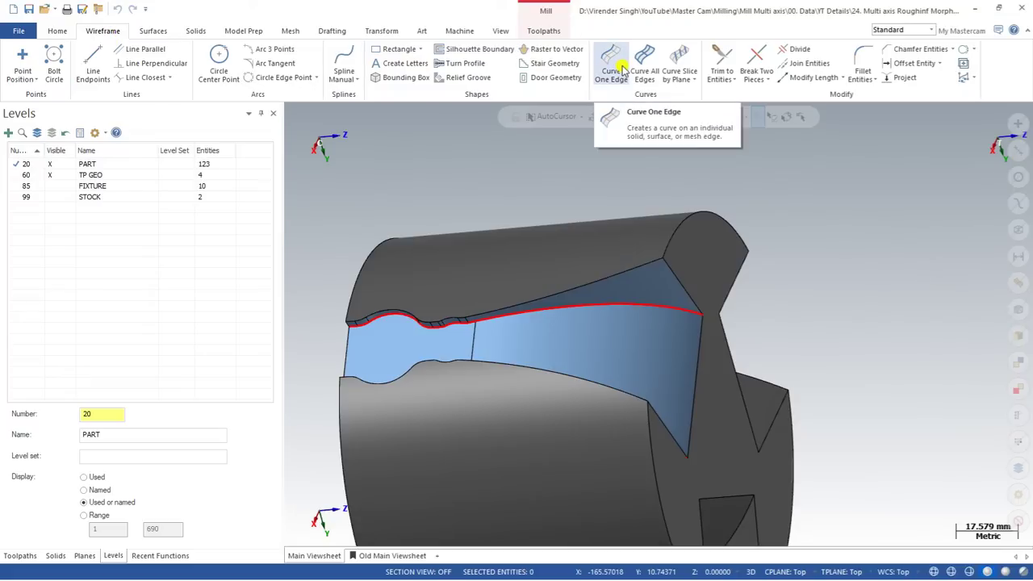
pyautogui.scroll(-1, 544, 196)
pyautogui.scroll(-1, 483, 230)
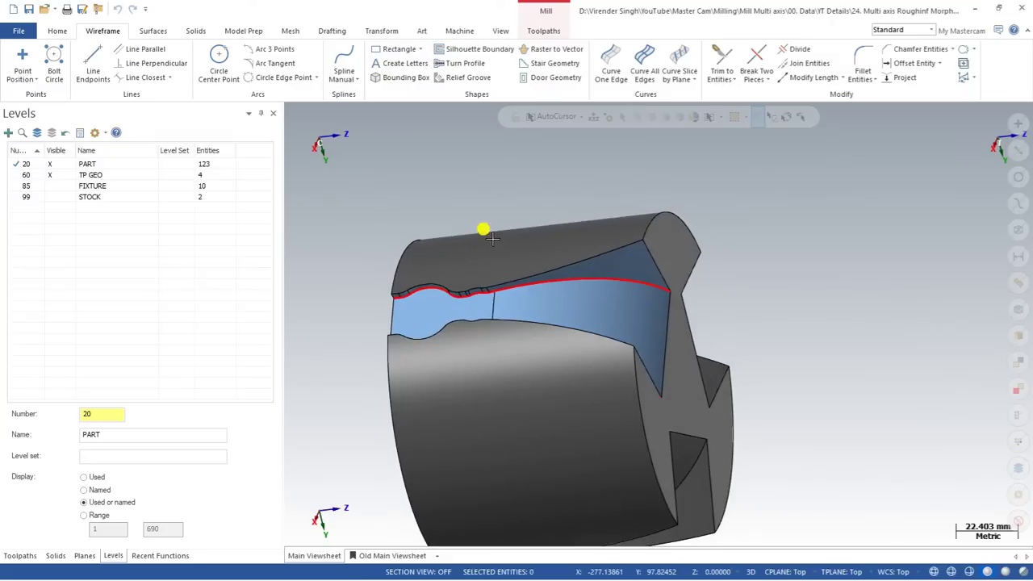
# - Start a multiaxis Morph toolpath and assign the 12 mm flat end mill from the tool library
pyautogui.click(20, 556)
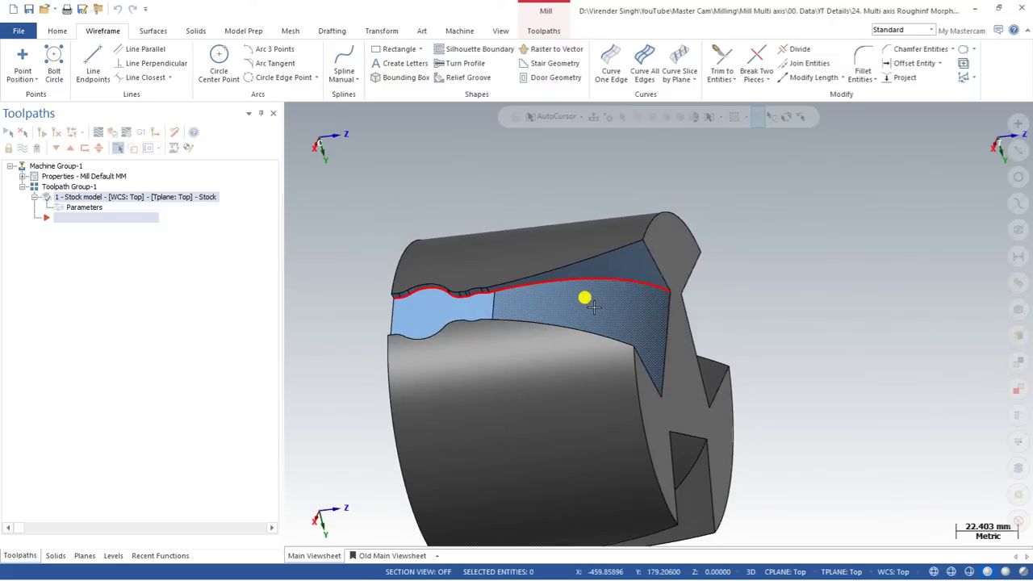
pyautogui.scroll(1, 586, 297)
pyautogui.moveTo(587, 296); pyautogui.dragTo(521, 256, button='middle')
pyautogui.click(545, 32)
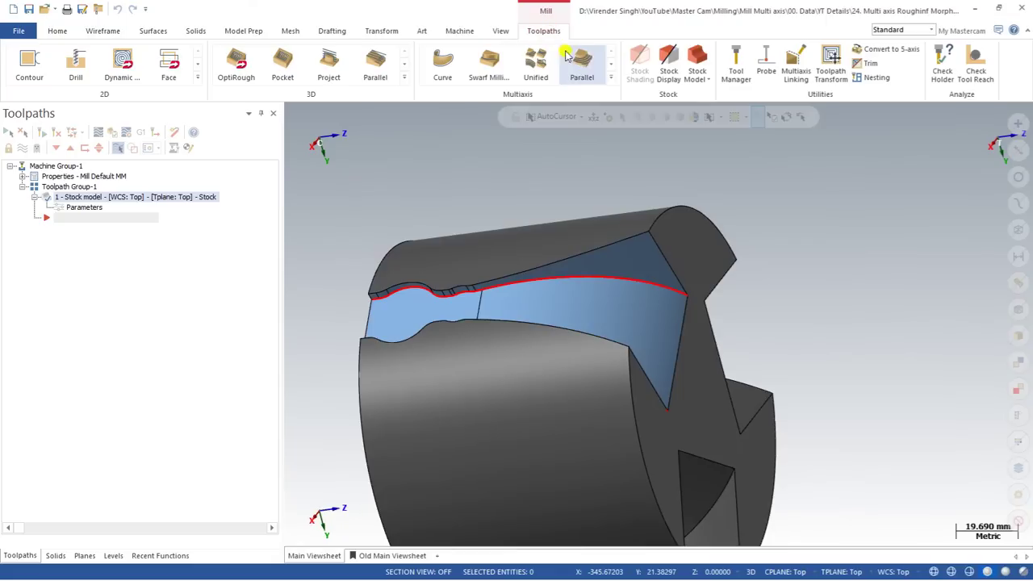
pyautogui.click(608, 80)
pyautogui.click(488, 113)
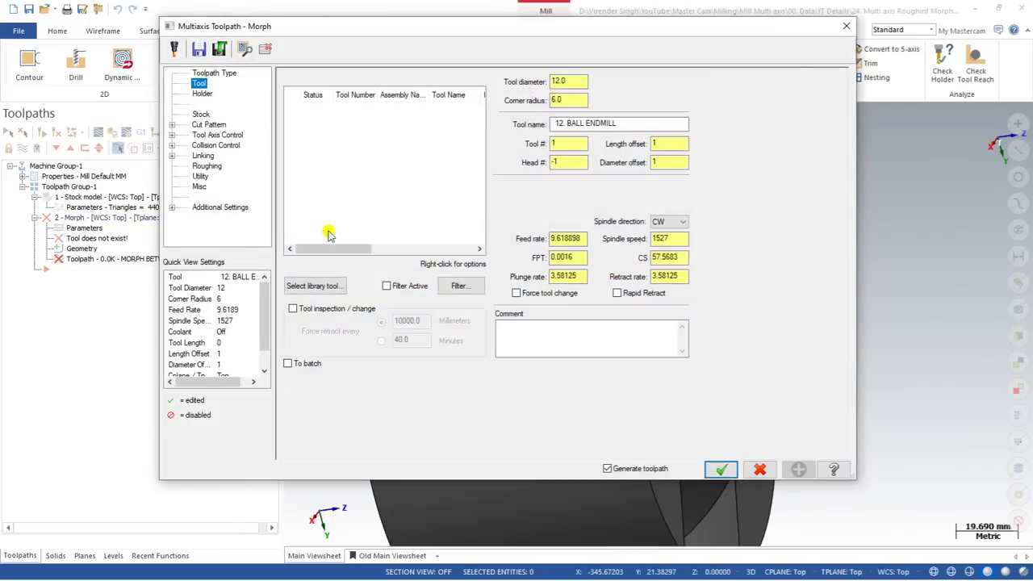
pyautogui.click(309, 285)
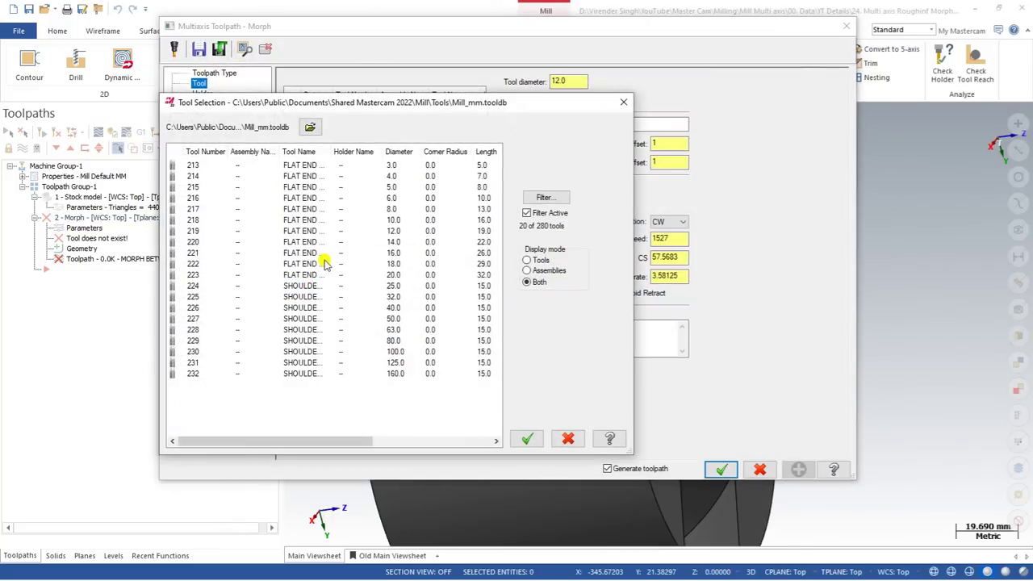
pyautogui.doubleClick(385, 233)
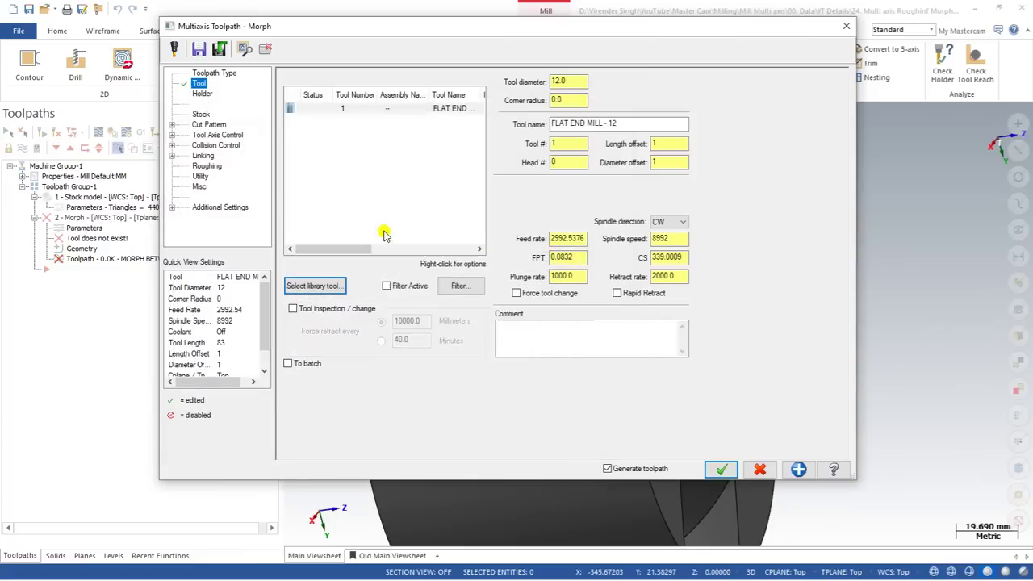
# - Edit the flat end mill's geometry, setting its cutting length to 30 mm
pyautogui.doubleClick(417, 109)
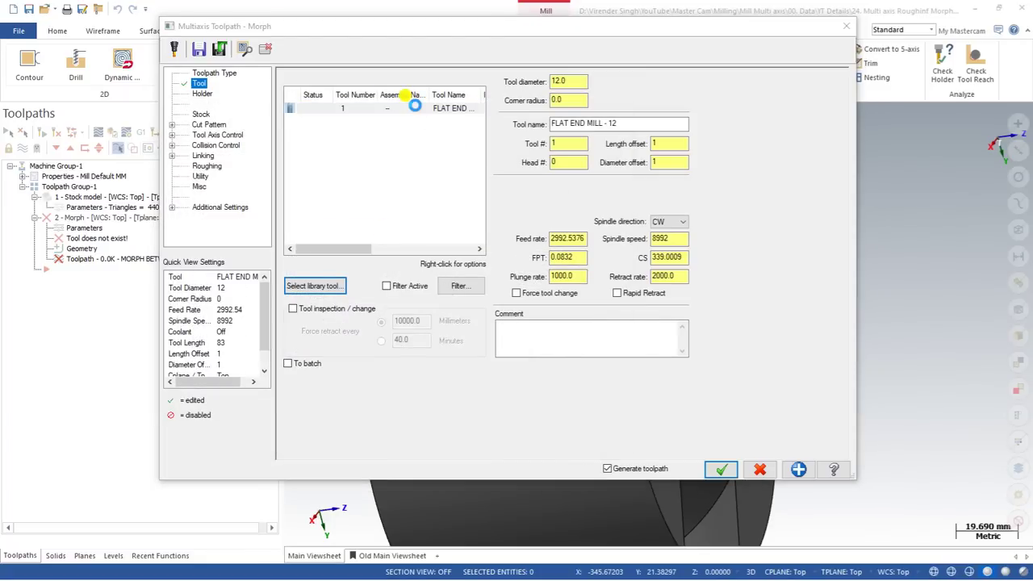
pyautogui.click(430, 263)
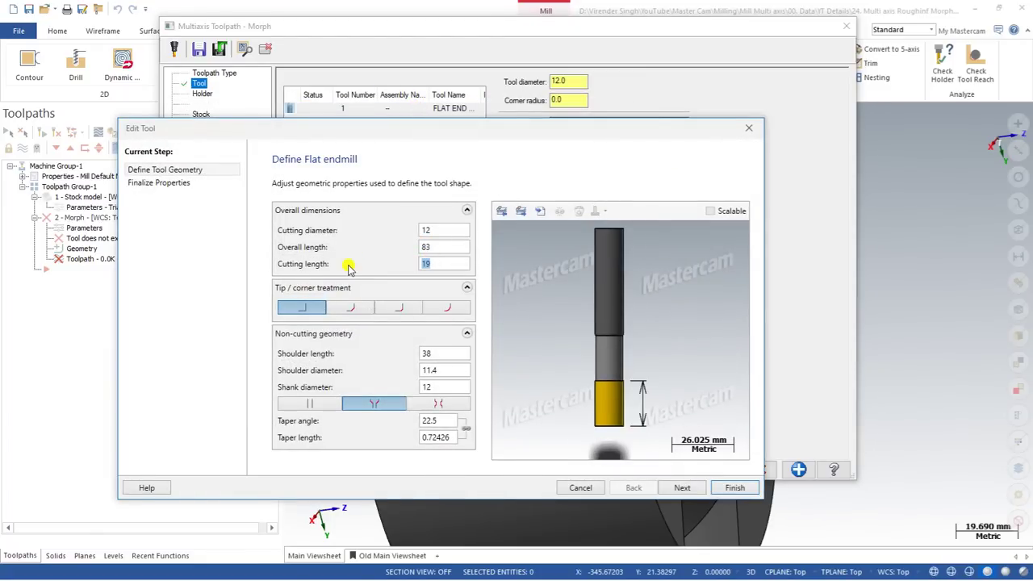
pyautogui.press('Tab')
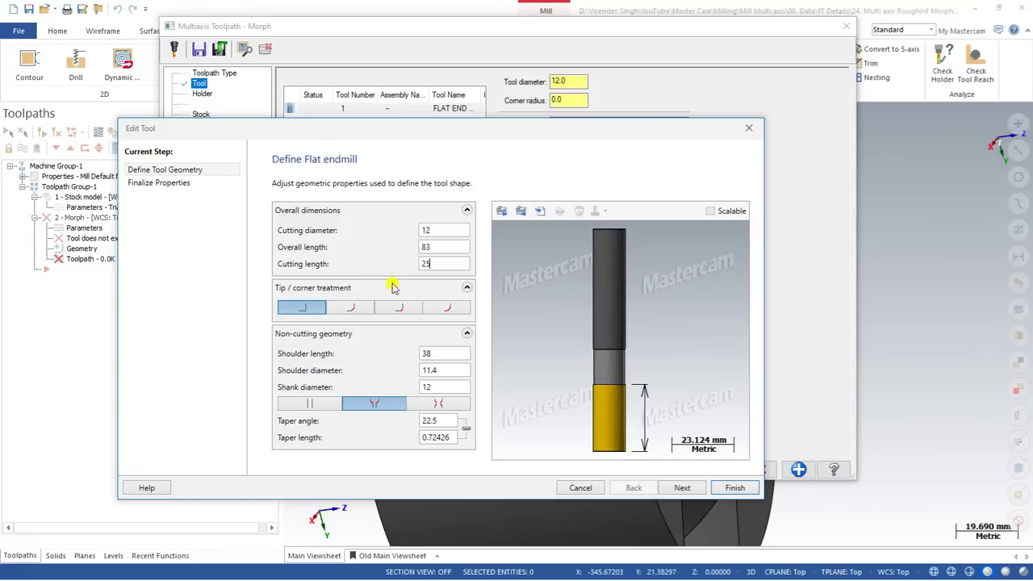
pyautogui.write('30')
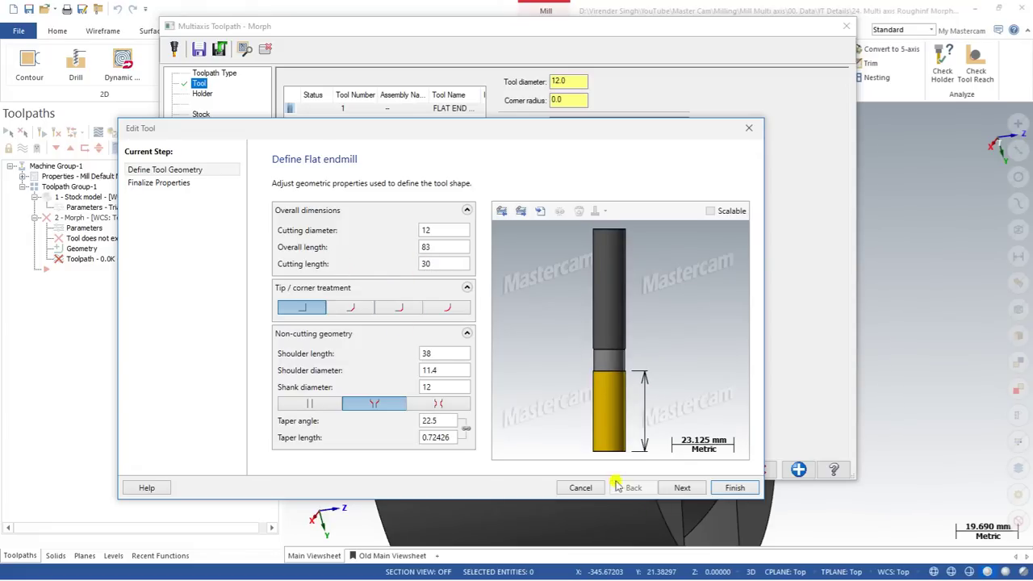
pyautogui.click(734, 488)
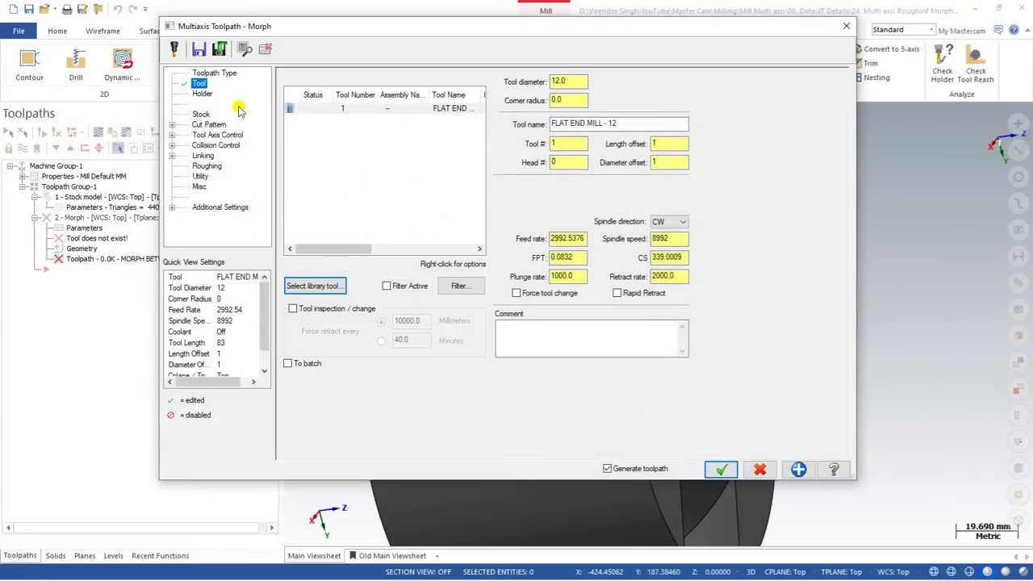
# - Assign the B2C4-0020 holder to the tool and check the stock settings, leaving stock trimming disabled
pyautogui.click(208, 95)
pyautogui.click(305, 176)
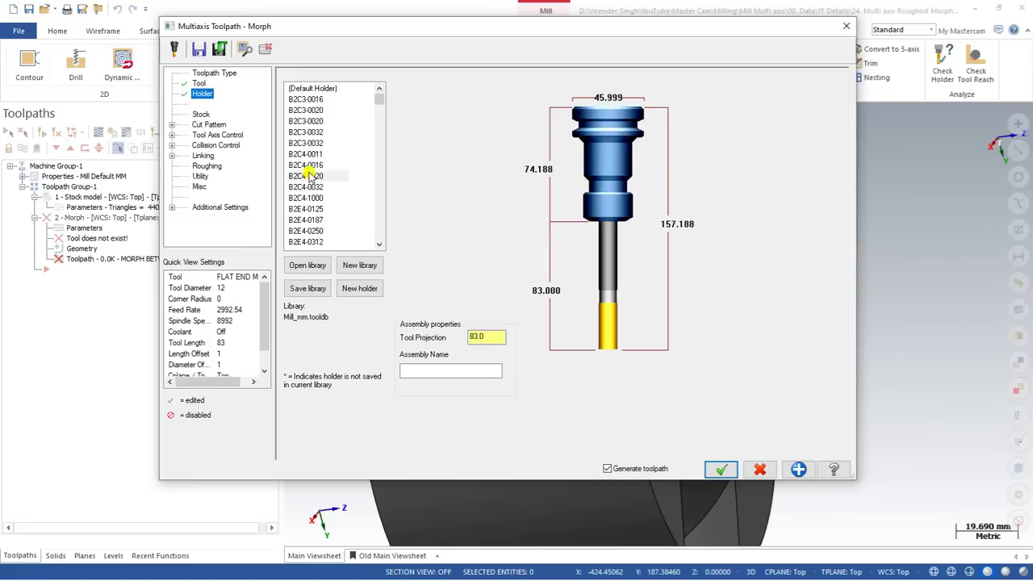
pyautogui.click(201, 115)
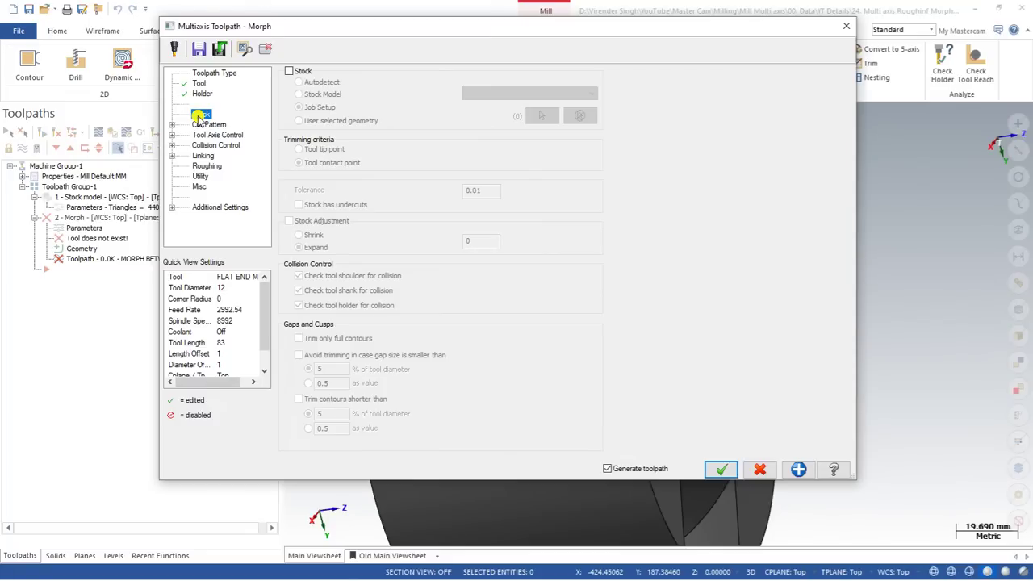
# - Set the cut pattern's starting curve to the chain along the upper edge of the pocket floor
pyautogui.click(200, 125)
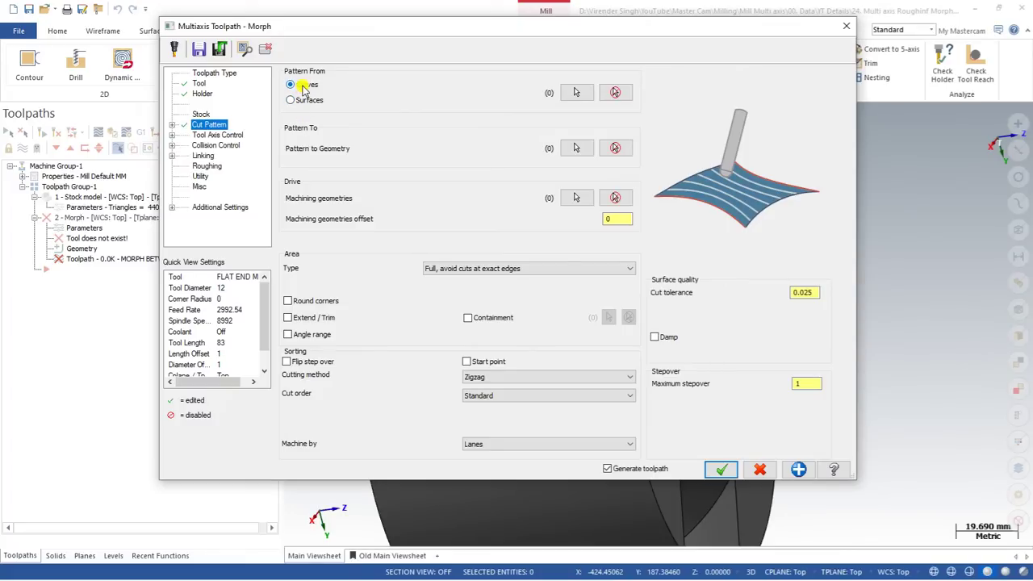
pyautogui.click(568, 94)
pyautogui.click(667, 282)
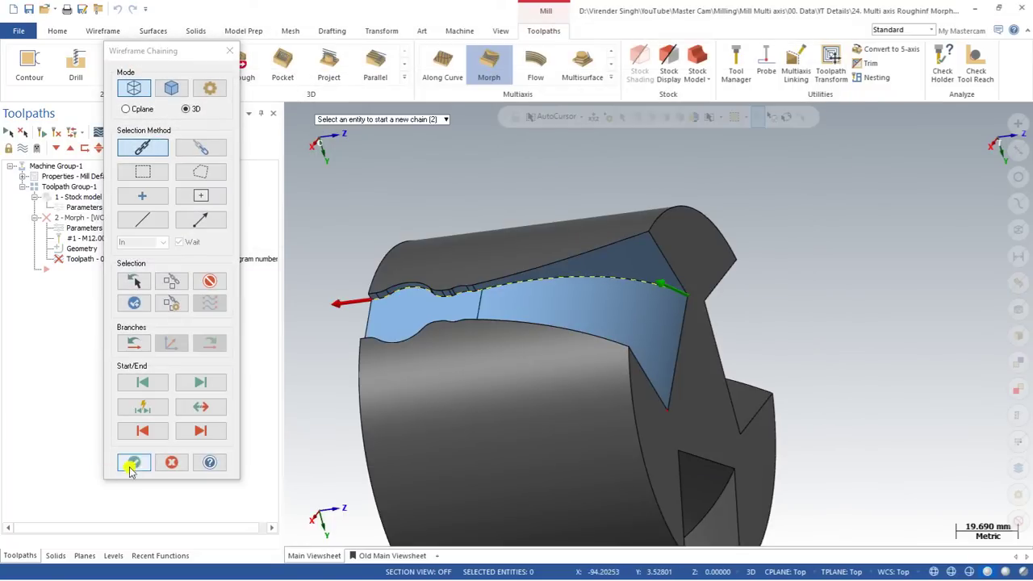
pyautogui.click(132, 464)
# - Set the pattern-to geometry to the curve chain along the lower edge of the pocket floor
pyautogui.click(583, 143)
pyautogui.click(581, 321)
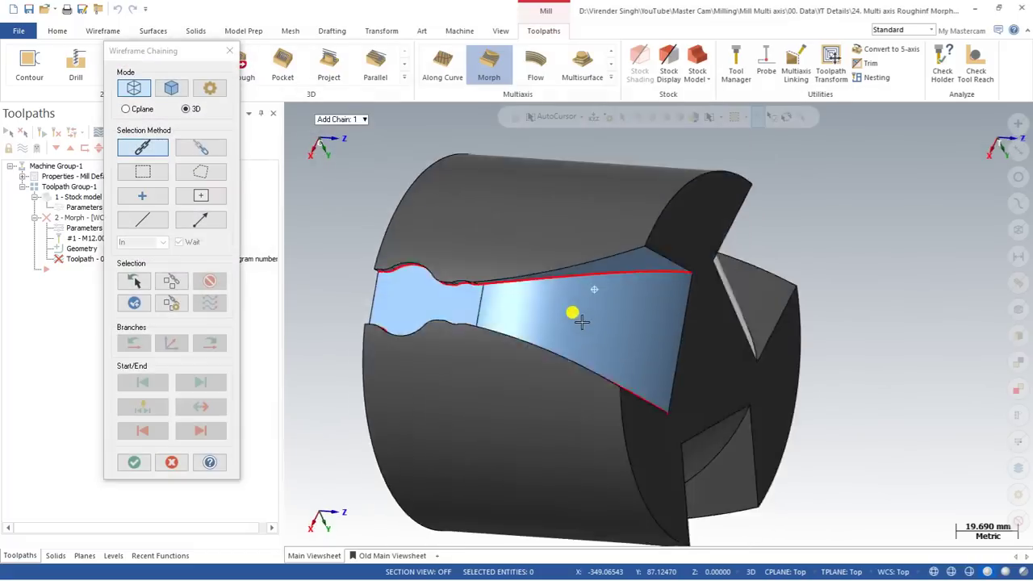
pyautogui.moveTo(581, 321); pyautogui.dragTo(639, 368, button='middle')
pyautogui.click(651, 393)
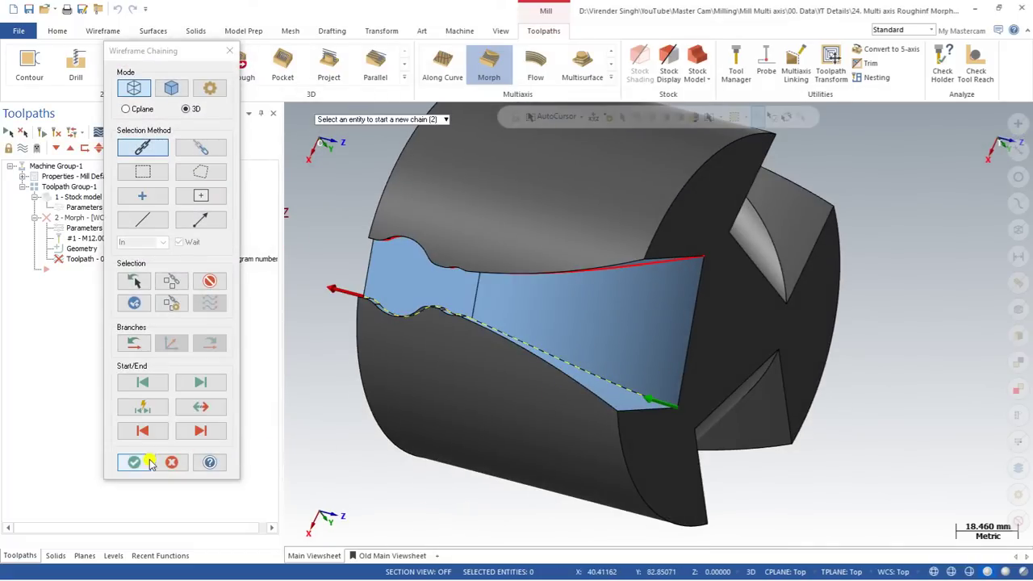
pyautogui.click(134, 463)
# - Select the two adjoining pocket floor faces as the drive machining geometry
pyautogui.click(585, 197)
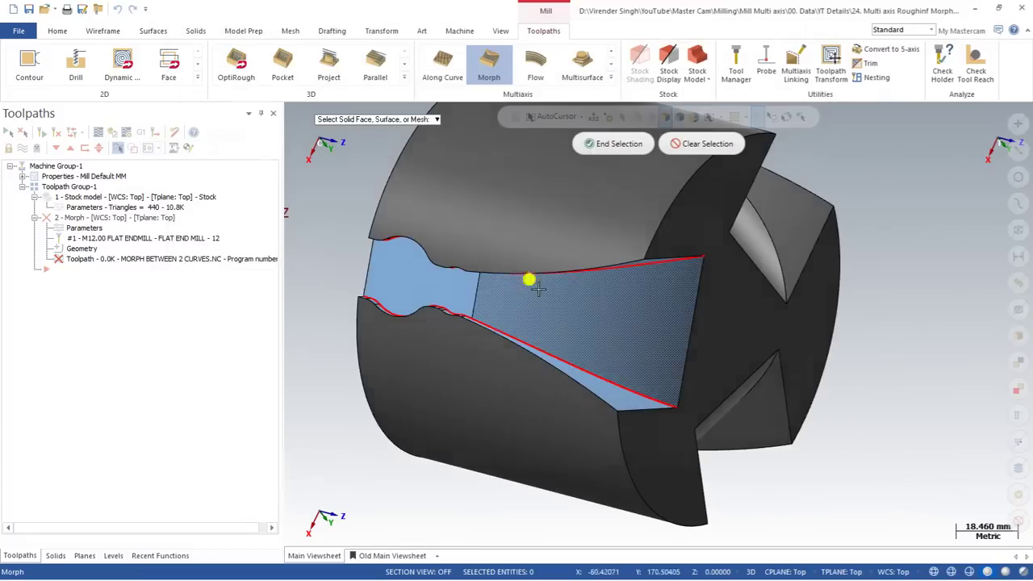
pyautogui.scroll(5, 440, 290)
pyautogui.moveTo(454, 352); pyautogui.dragTo(569, 211, button='middle')
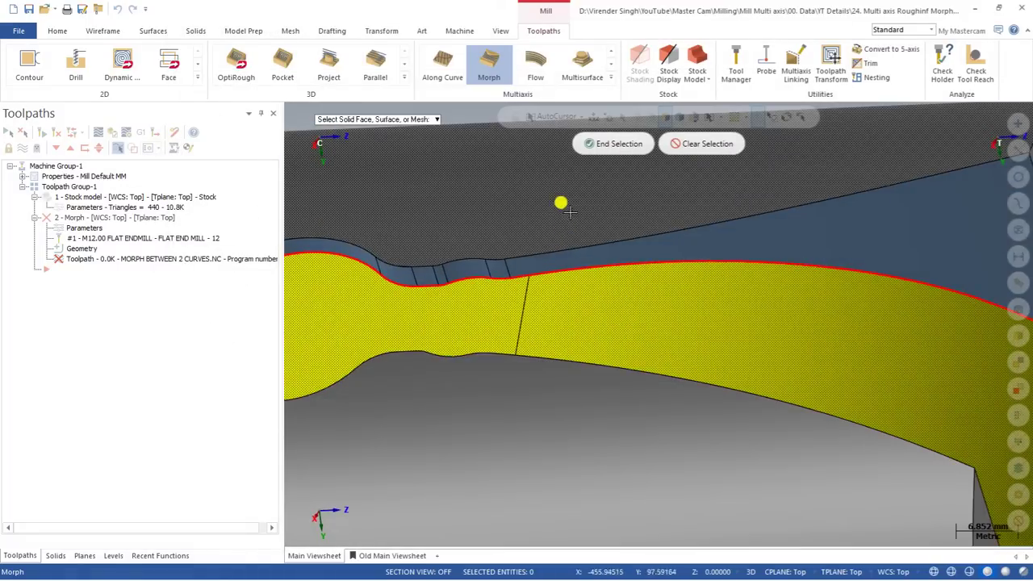
pyautogui.click(607, 144)
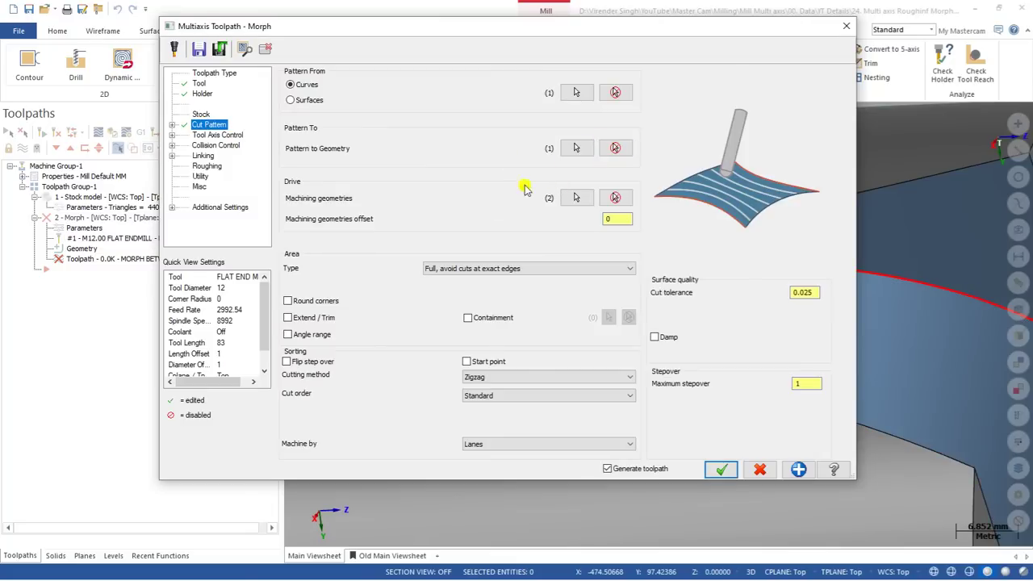
# - Set the Morph cut pattern's surface quality cut tolerance to 0.1
pyautogui.click(813, 292)
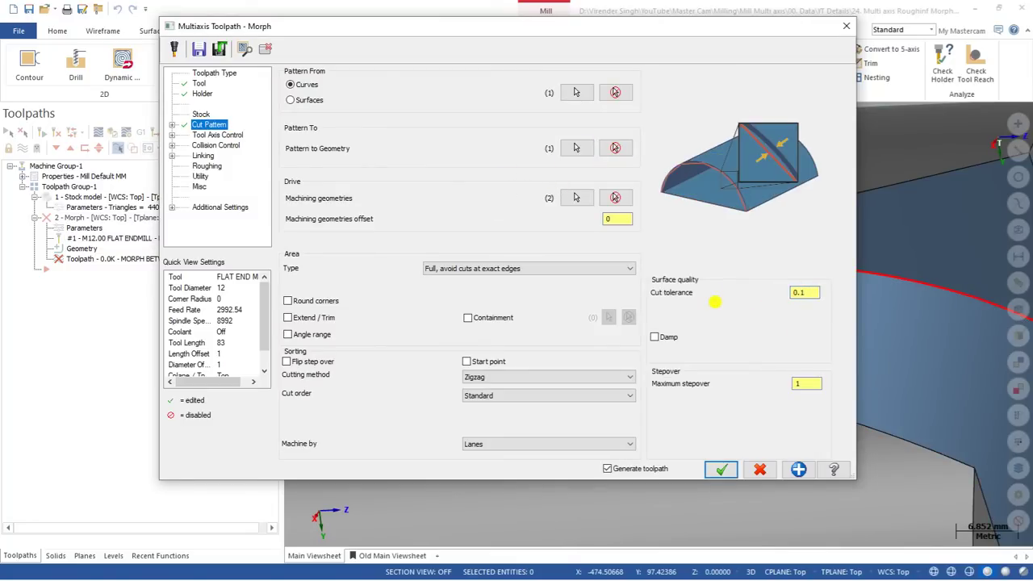
pyautogui.write('0.1')
pyautogui.moveTo(807, 295); pyautogui.dragTo(733, 293)
pyautogui.moveTo(818, 295); pyautogui.dragTo(731, 291)
# - Disable the first collision check, keep the default tool axis and linking settings, and generate the Morph toolpath
pyautogui.click(216, 135)
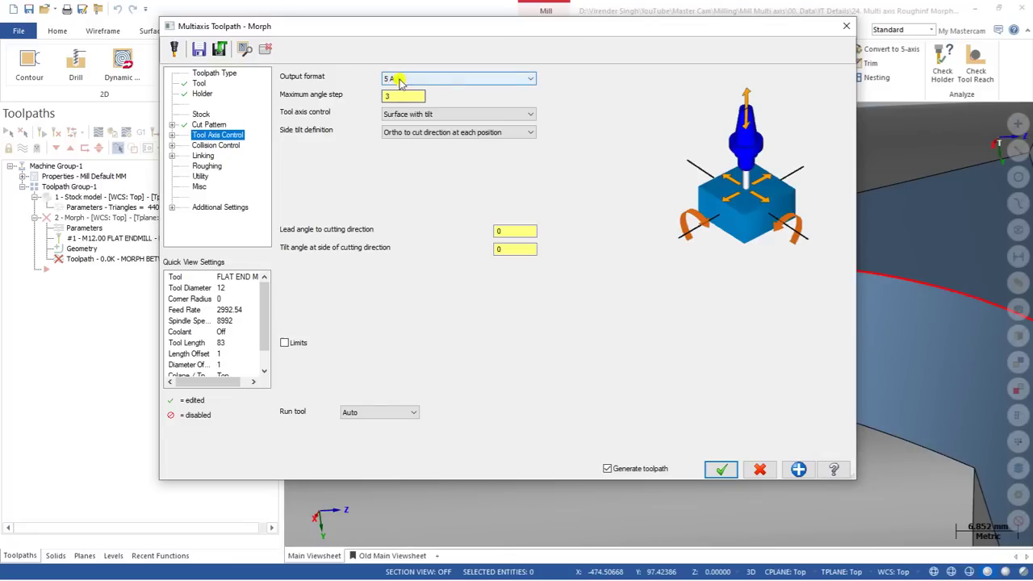
pyautogui.click(215, 146)
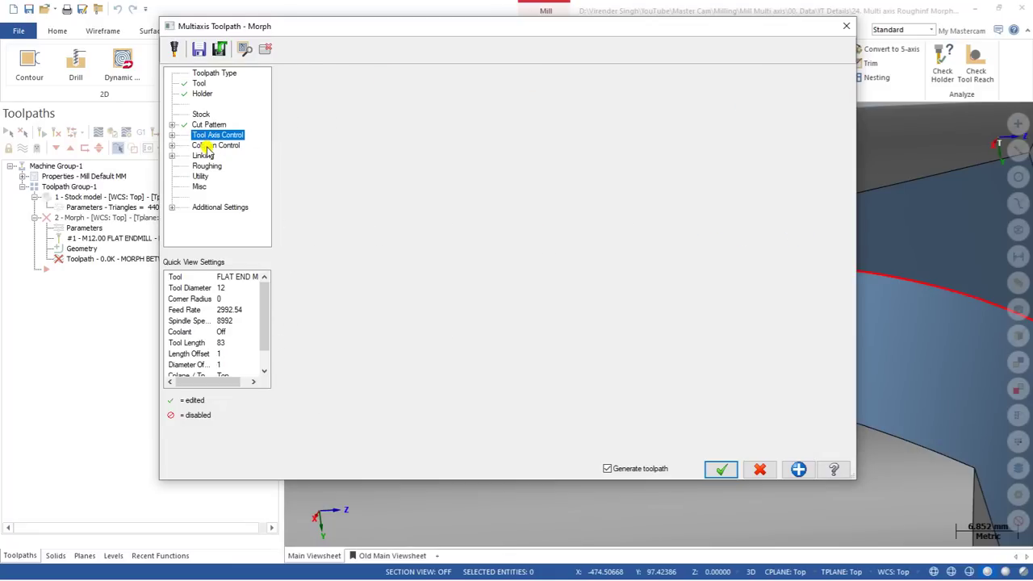
pyautogui.click(290, 110)
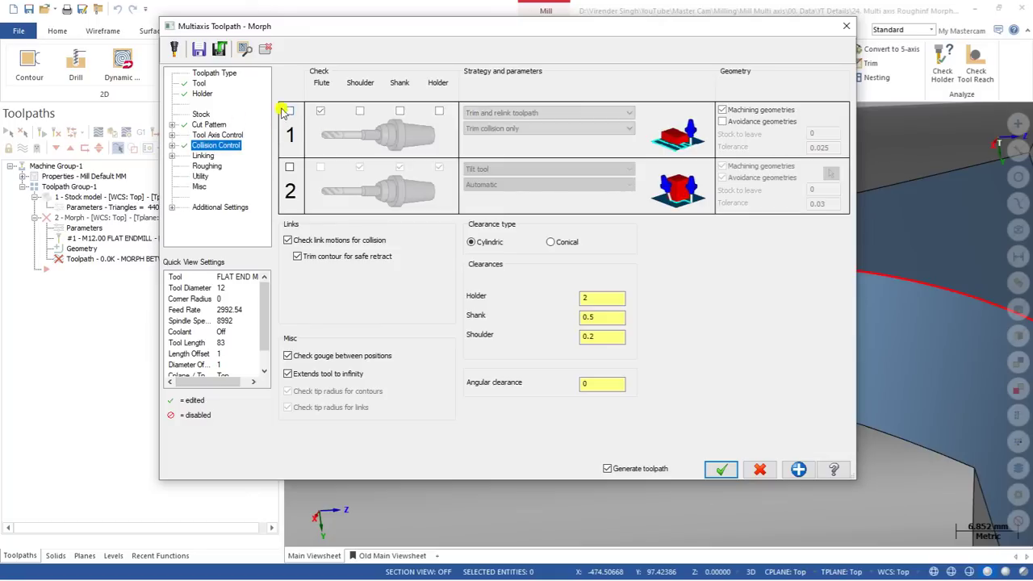
pyautogui.click(203, 156)
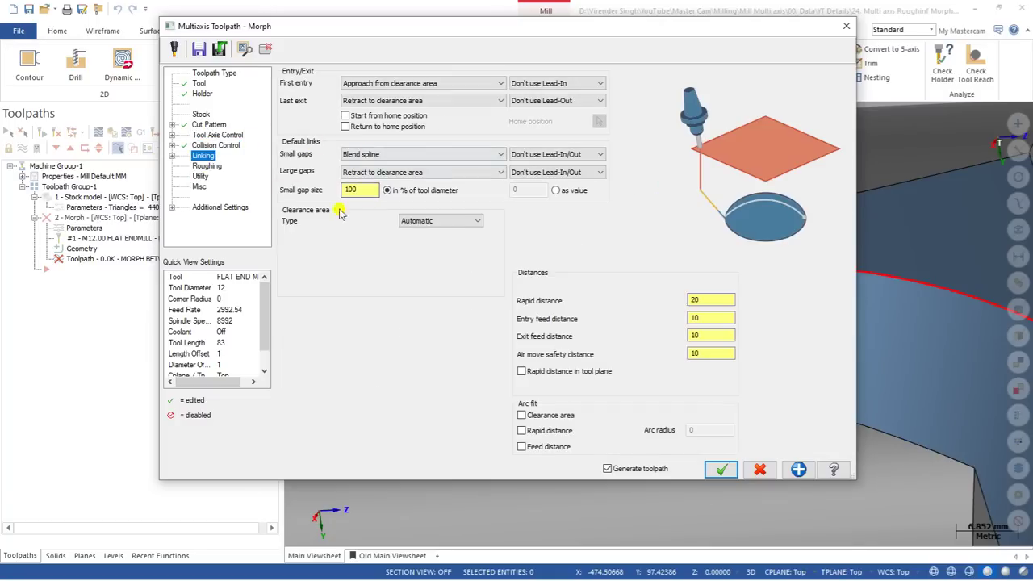
pyautogui.click(721, 469)
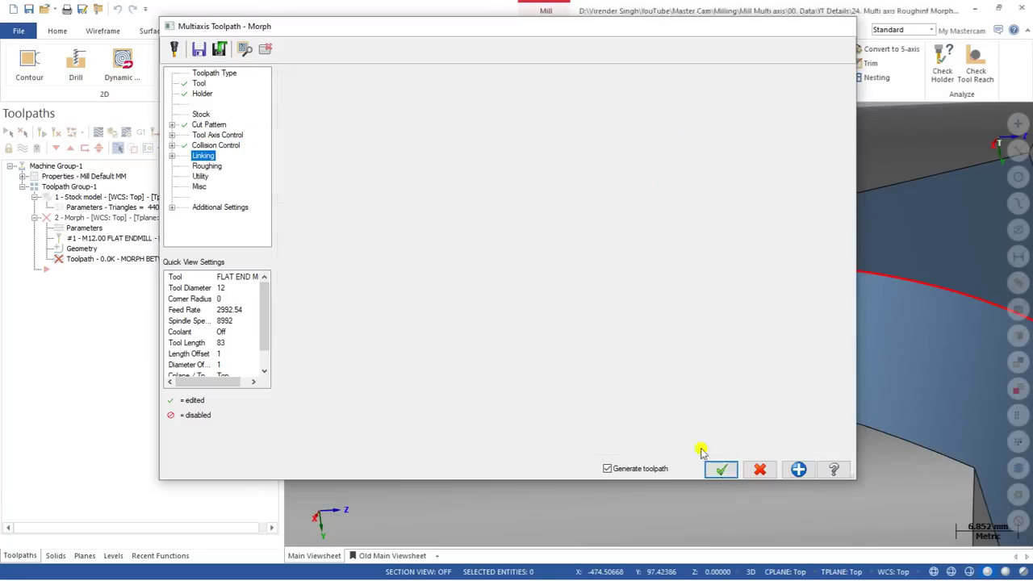
# - Backplot the Morph toolpath to examine the tool's motion along the pocket floor
pyautogui.scroll(-3, 578, 252)
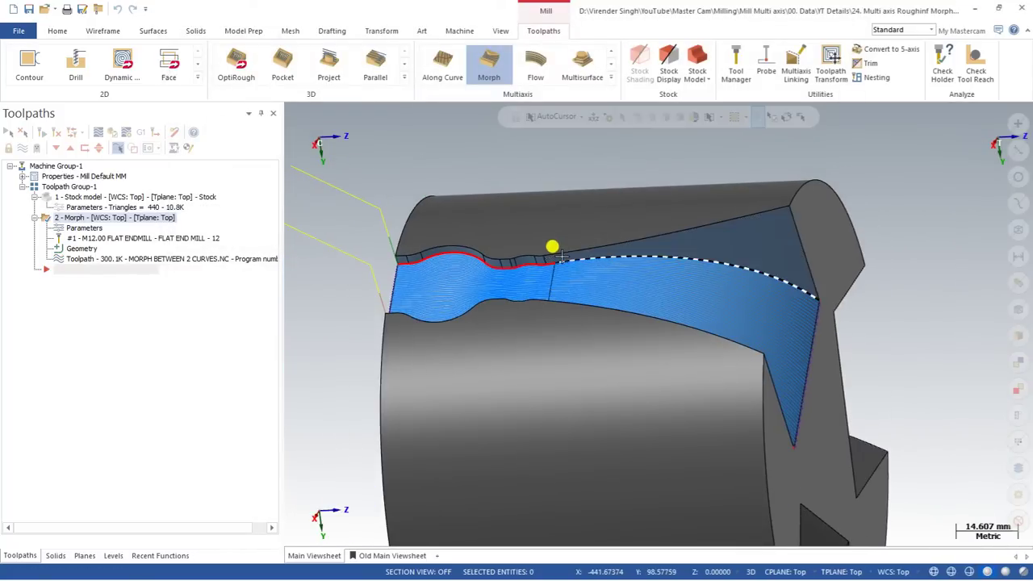
pyautogui.click(98, 132)
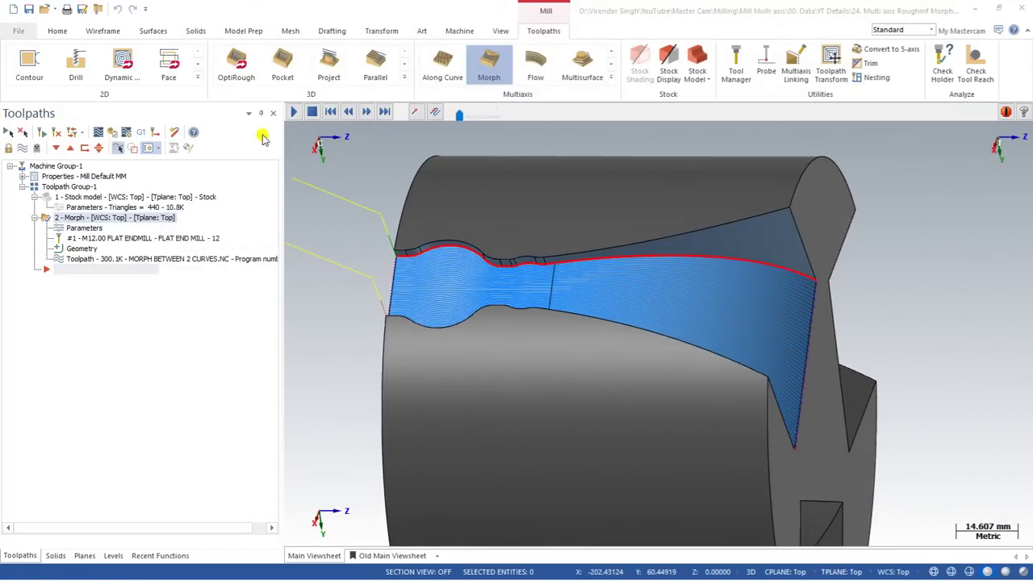
pyautogui.click(295, 113)
pyautogui.moveTo(516, 291); pyautogui.dragTo(538, 228, button='middle')
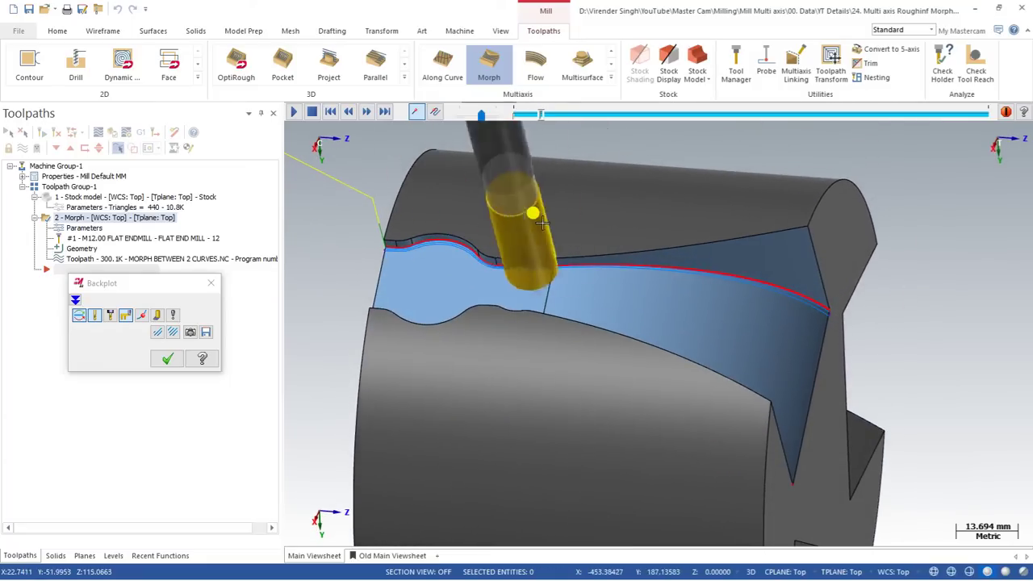
pyautogui.click(211, 282)
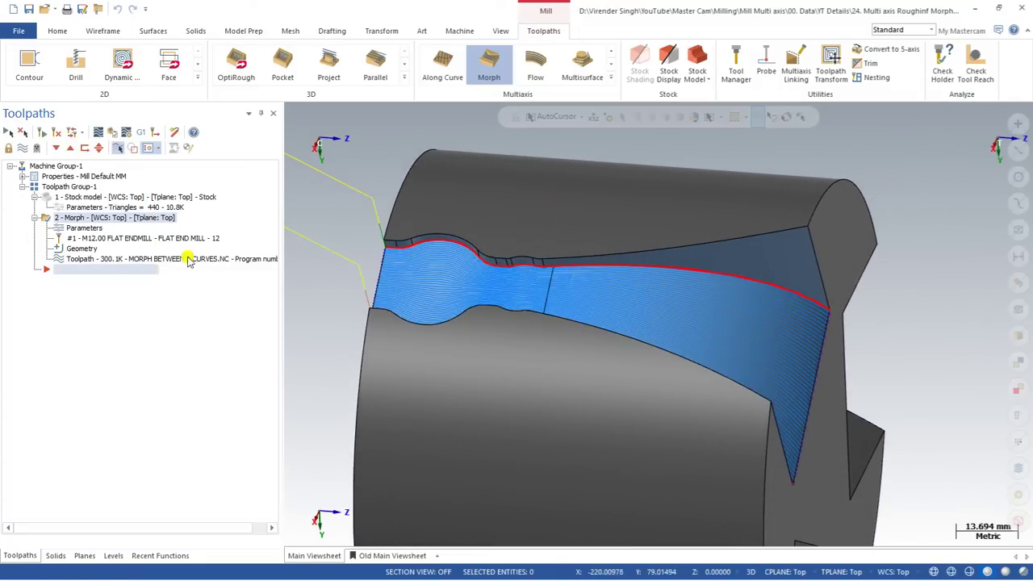
# - Reopen the Morph parameters and set the cut pattern's area type to Full, start and end at exact surface edges
pyautogui.click(226, 228)
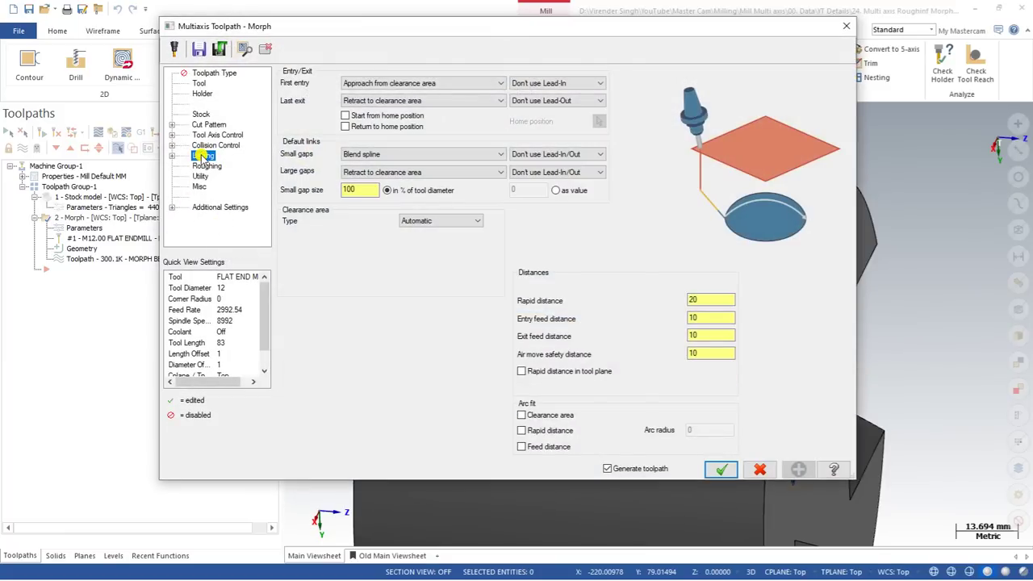
pyautogui.click(210, 125)
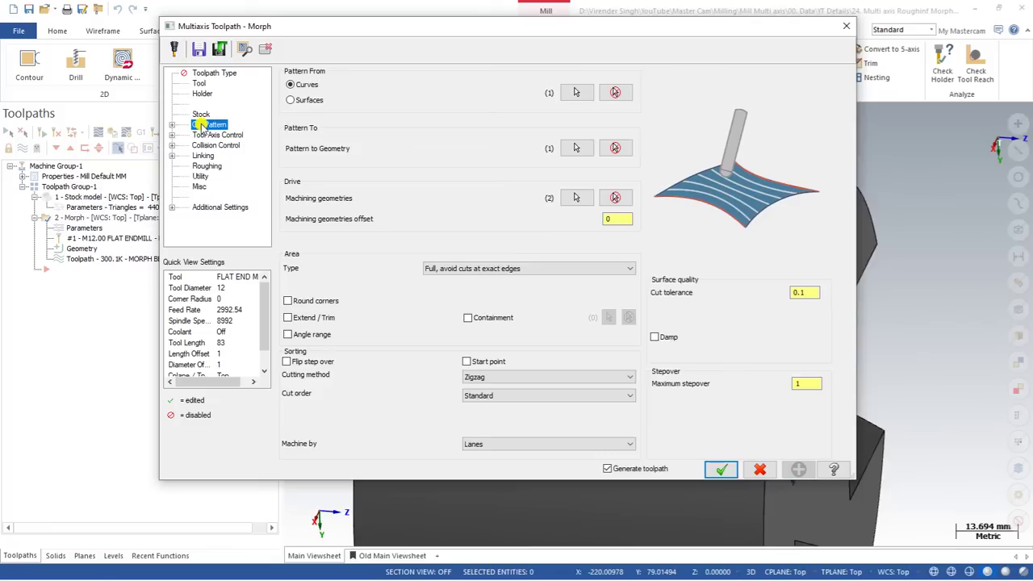
pyautogui.click(172, 125)
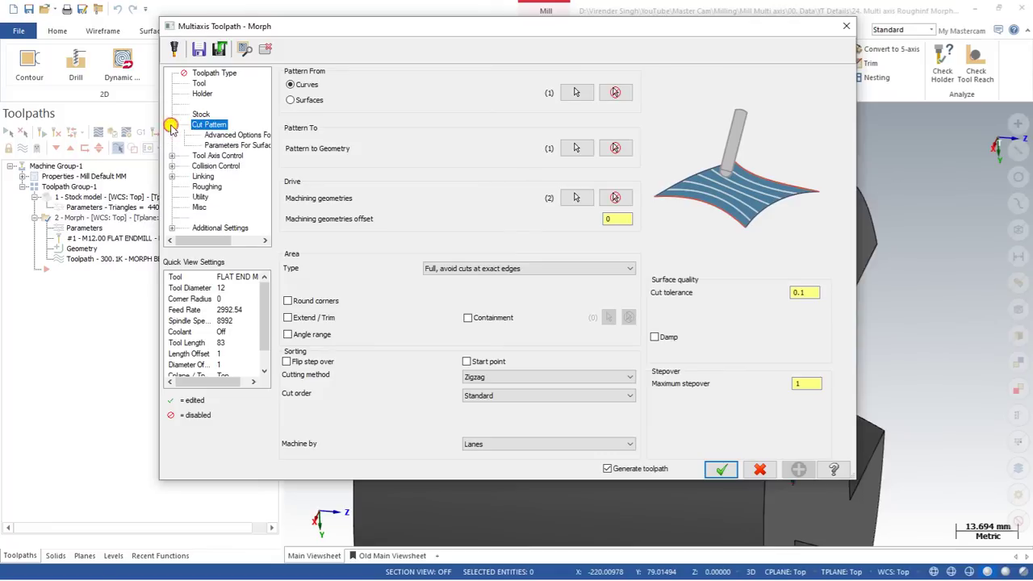
pyautogui.click(219, 134)
pyautogui.click(218, 146)
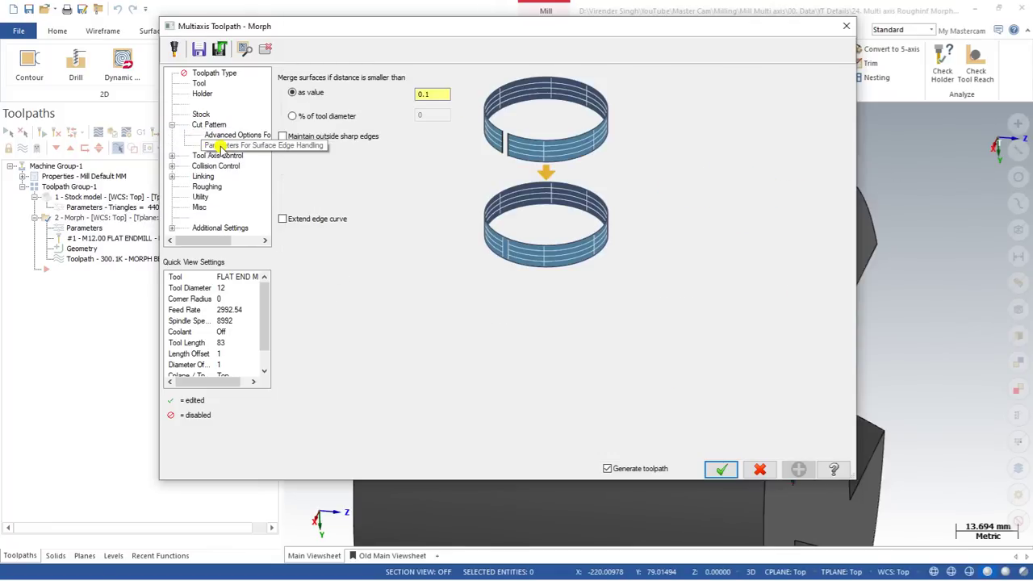
pyautogui.click(208, 125)
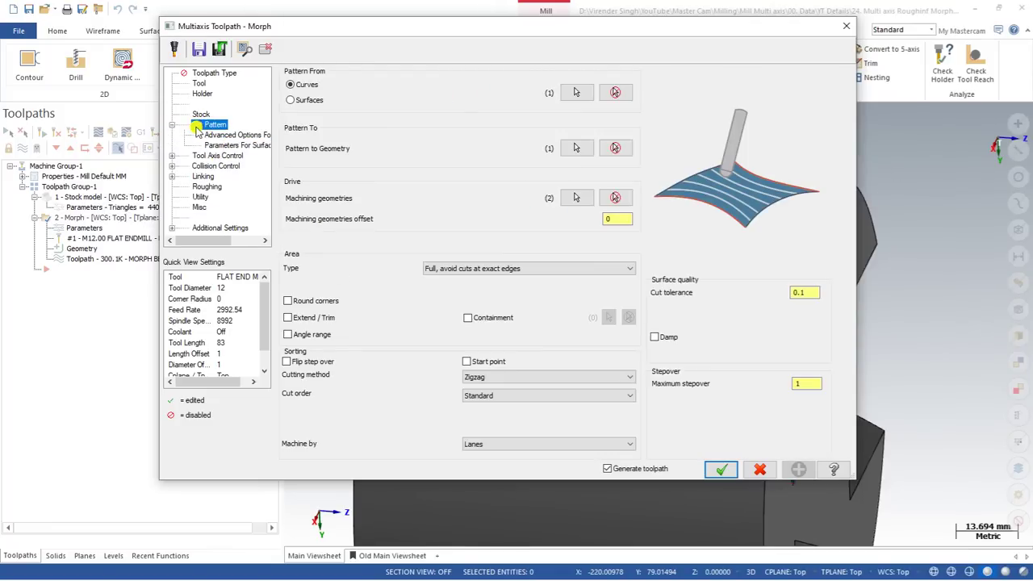
pyautogui.click(459, 271)
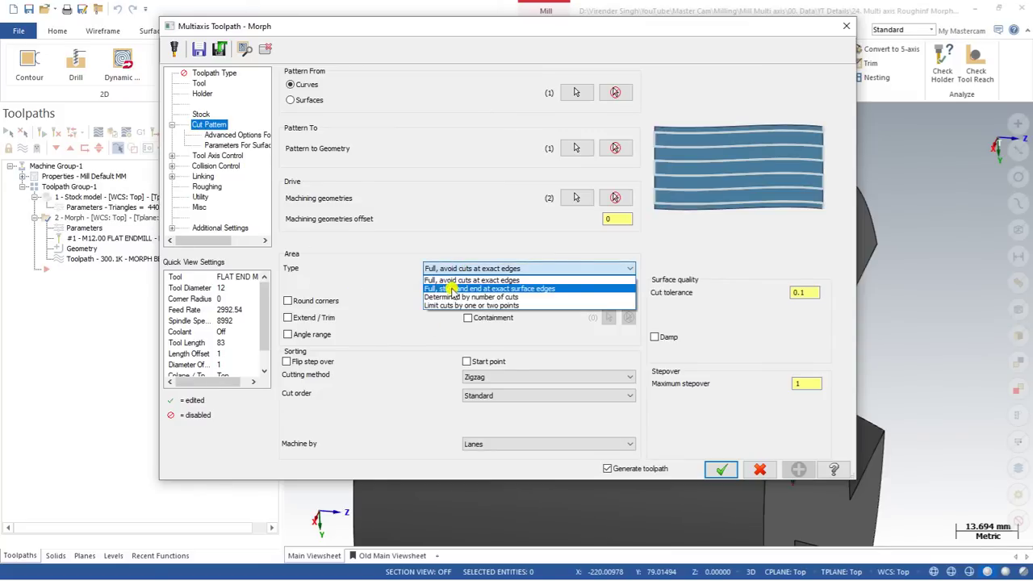
pyautogui.click(519, 289)
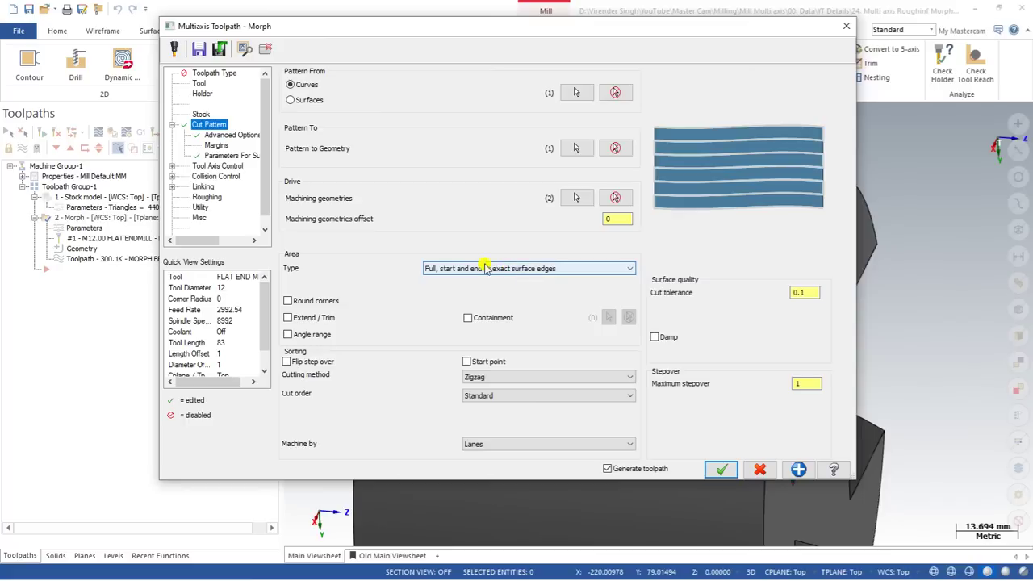
# - Set the start and end margins to 6 and the maximum stepover to 8, regenerating the Morph toolpath
pyautogui.click(217, 147)
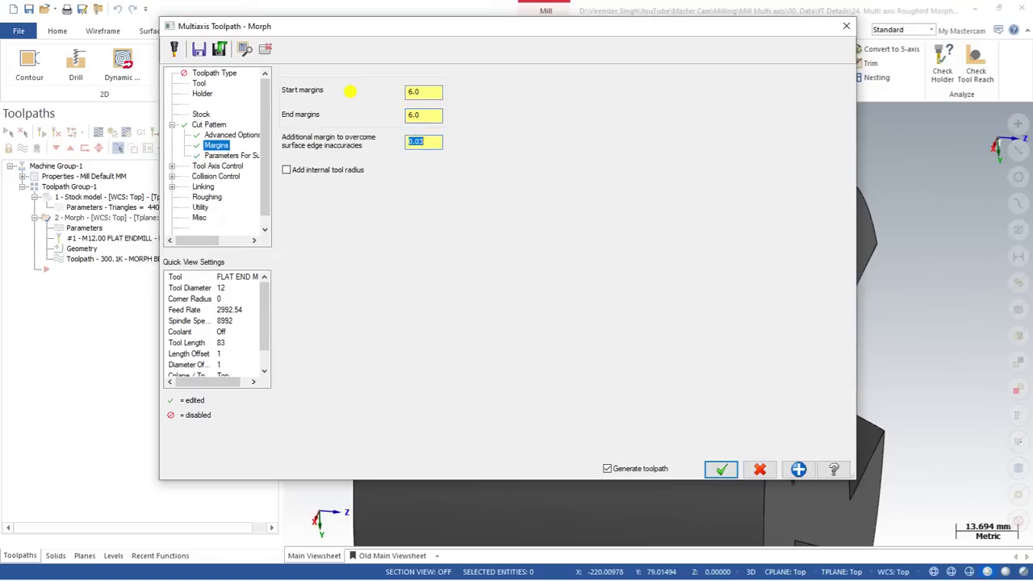
pyautogui.click(212, 125)
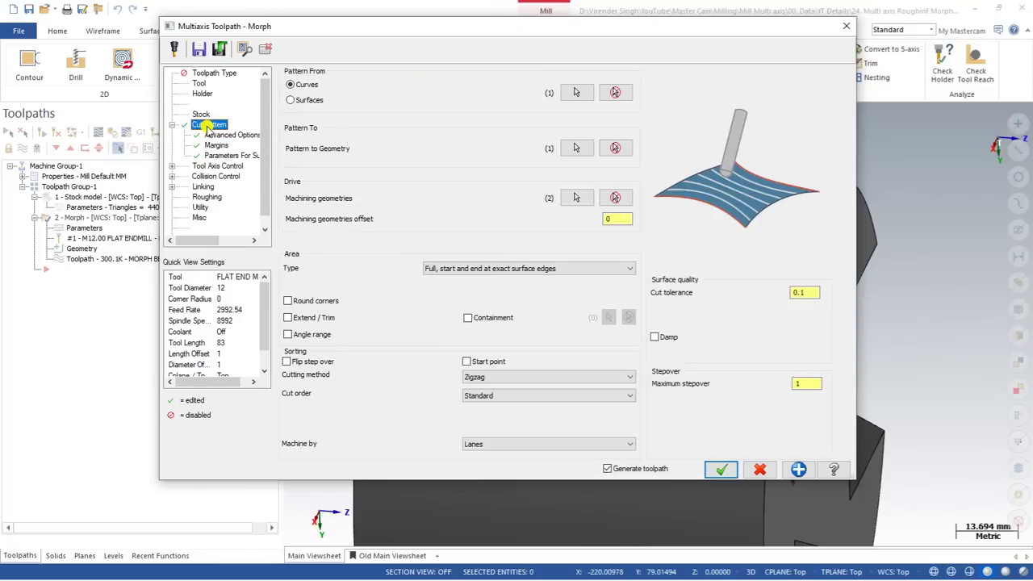
pyautogui.doubleClick(813, 384)
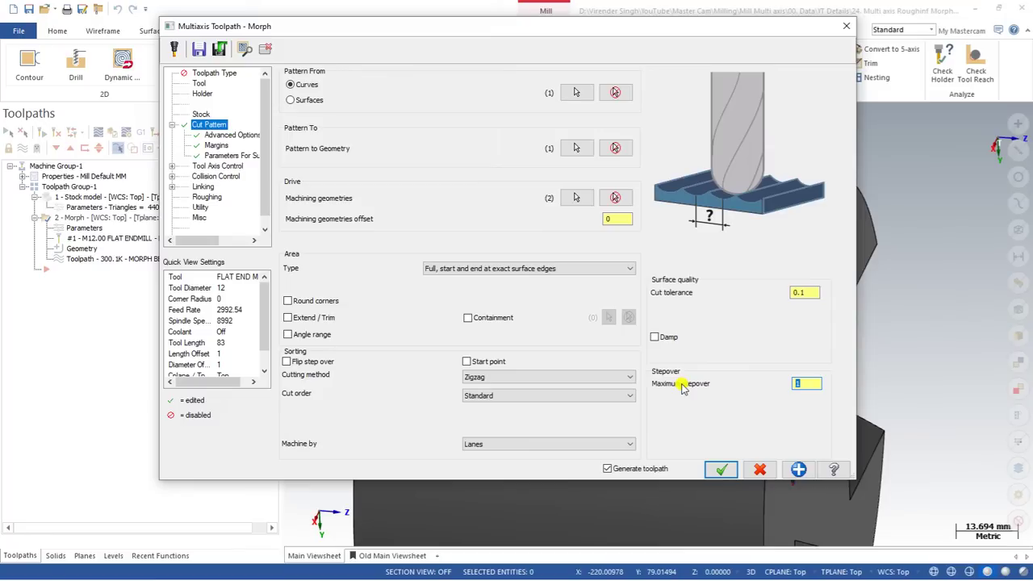
pyautogui.write('8')
pyautogui.press('Tab')
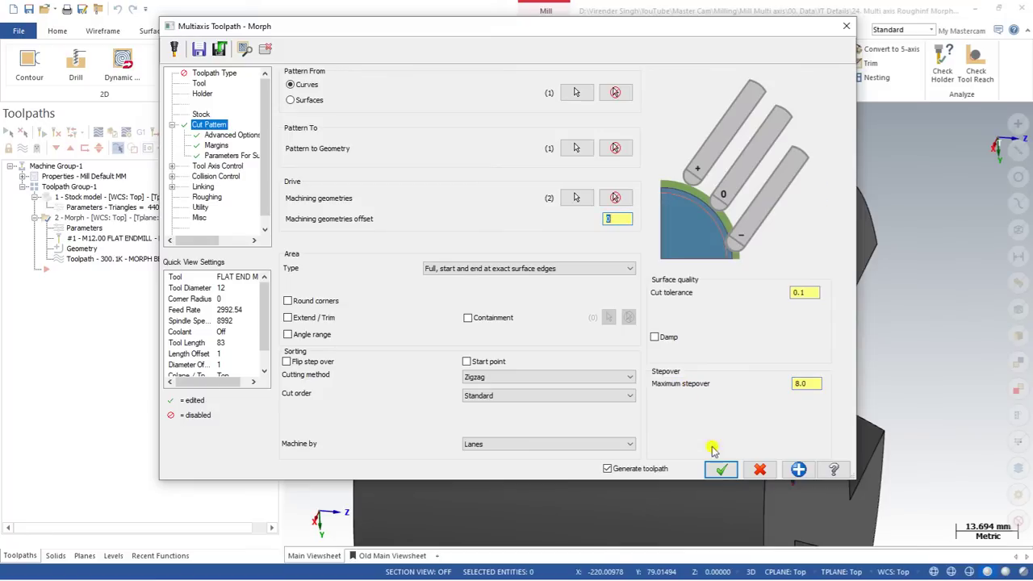
pyautogui.click(723, 470)
# - Backplot the regenerated Morph toolpath to examine the wider passes and their cutting sequence
pyautogui.moveTo(651, 410); pyautogui.dragTo(537, 290, button='middle')
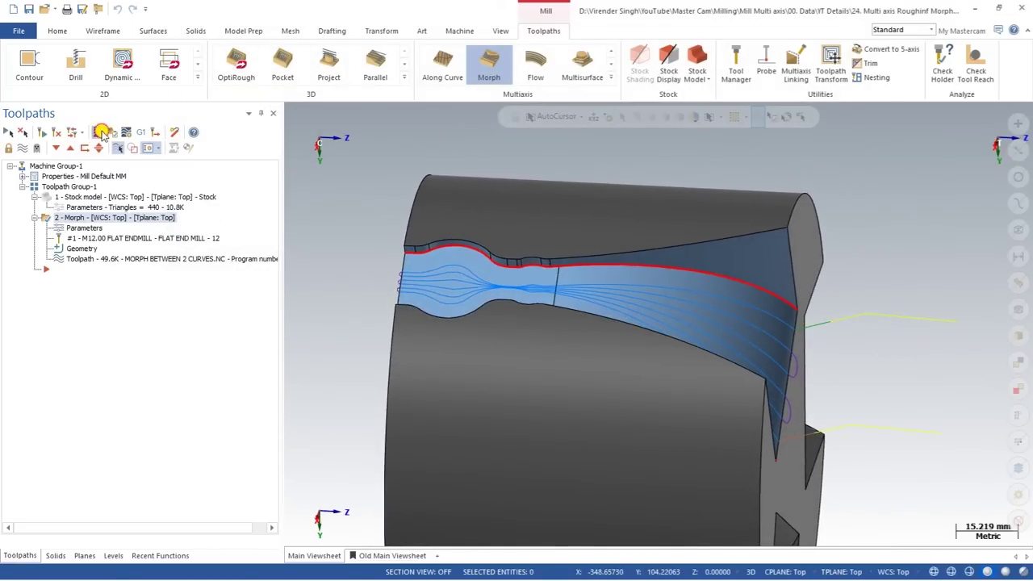
pyautogui.click(101, 131)
pyautogui.click(293, 113)
pyautogui.moveTo(423, 202); pyautogui.dragTo(737, 357, button='middle')
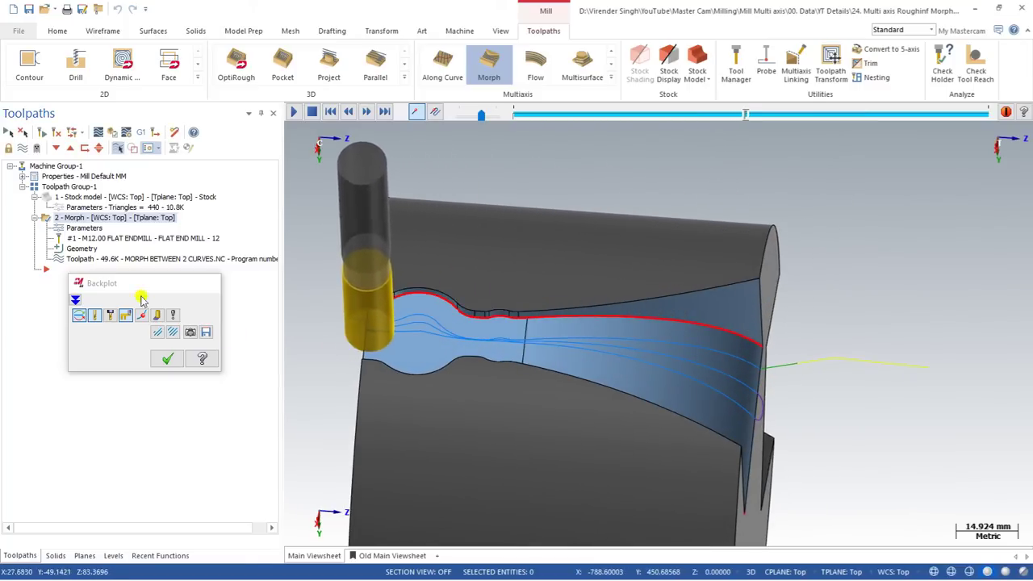
pyautogui.press('Escape')
# - Keep the Zigzag cutting method, set the cut order to From center away, and regenerate the Morph toolpath
pyautogui.click(79, 228)
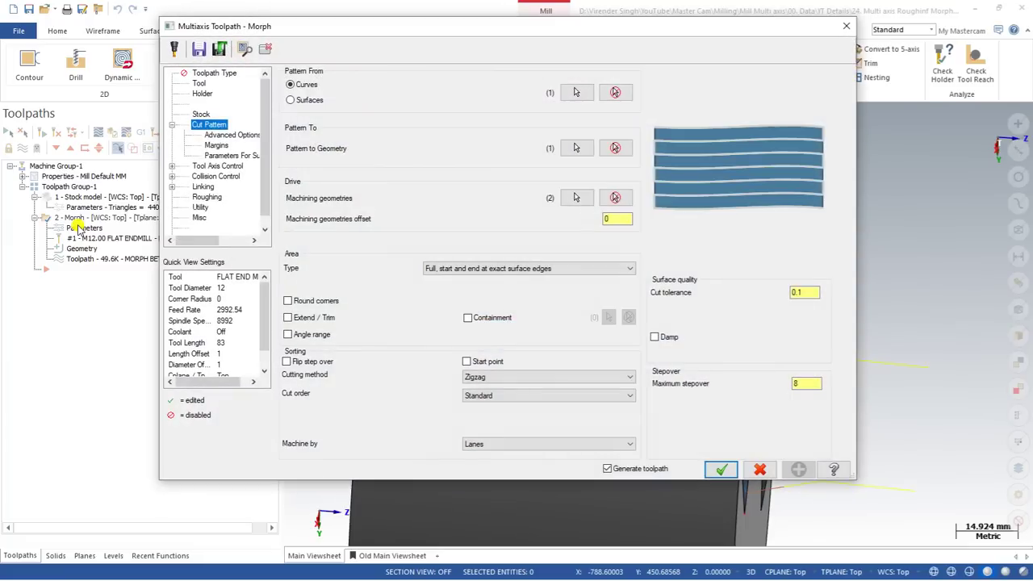
pyautogui.click(467, 377)
pyautogui.click(476, 388)
pyautogui.click(483, 395)
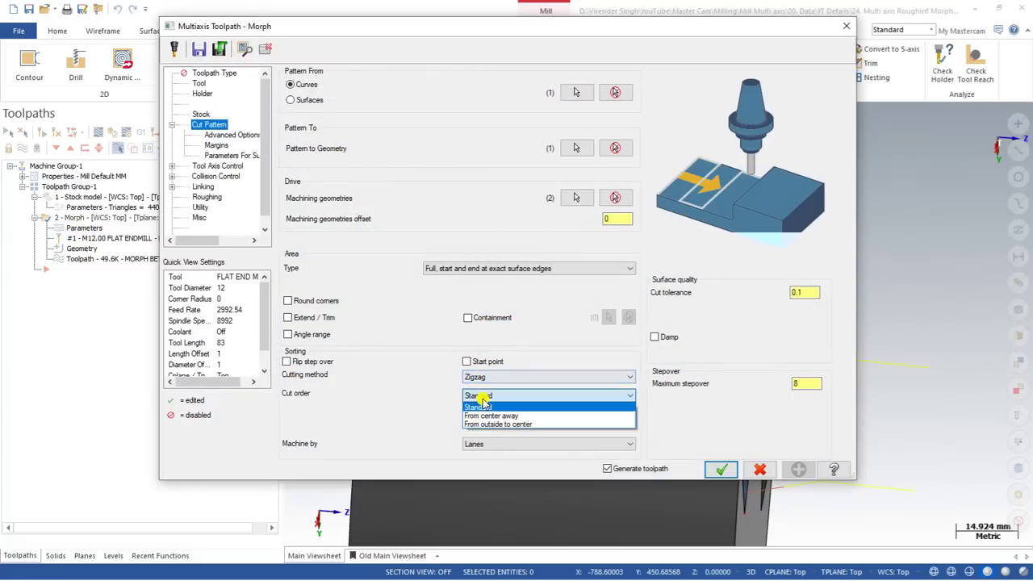
pyautogui.click(491, 416)
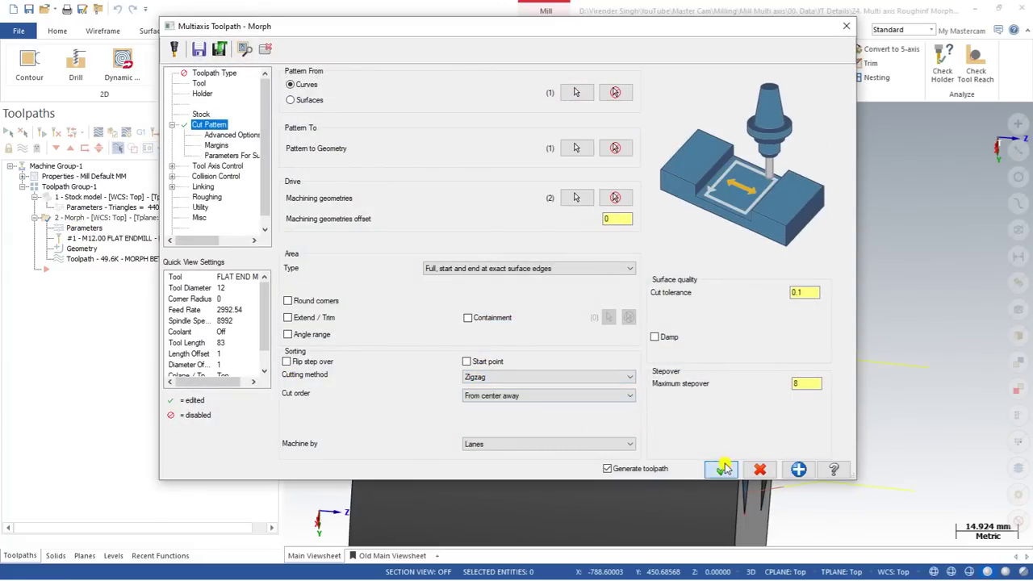
pyautogui.click(722, 469)
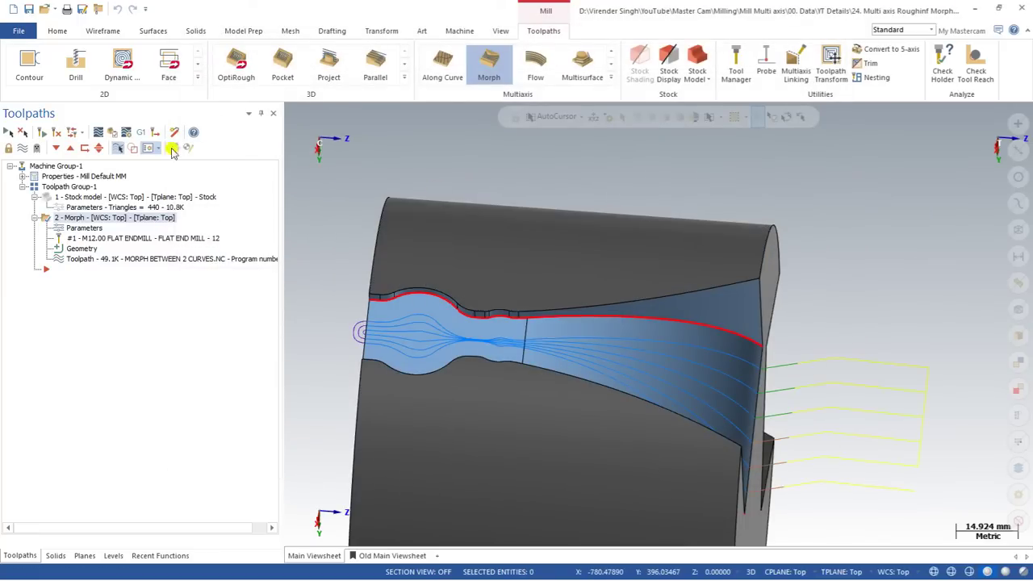
# - Backplot the center-away passes to examine the cutting order and the retracts between them
pyautogui.click(99, 133)
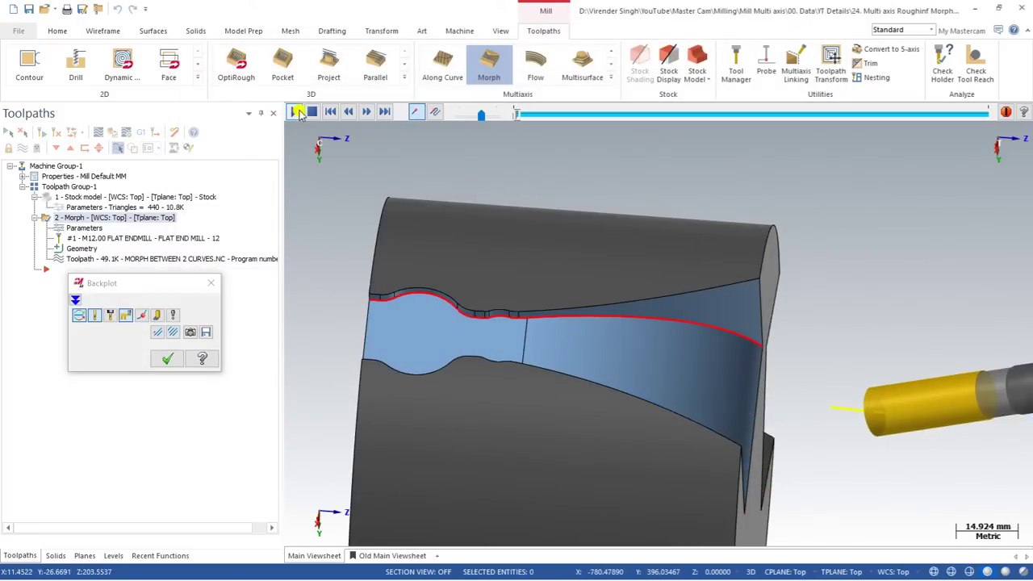
pyautogui.click(304, 114)
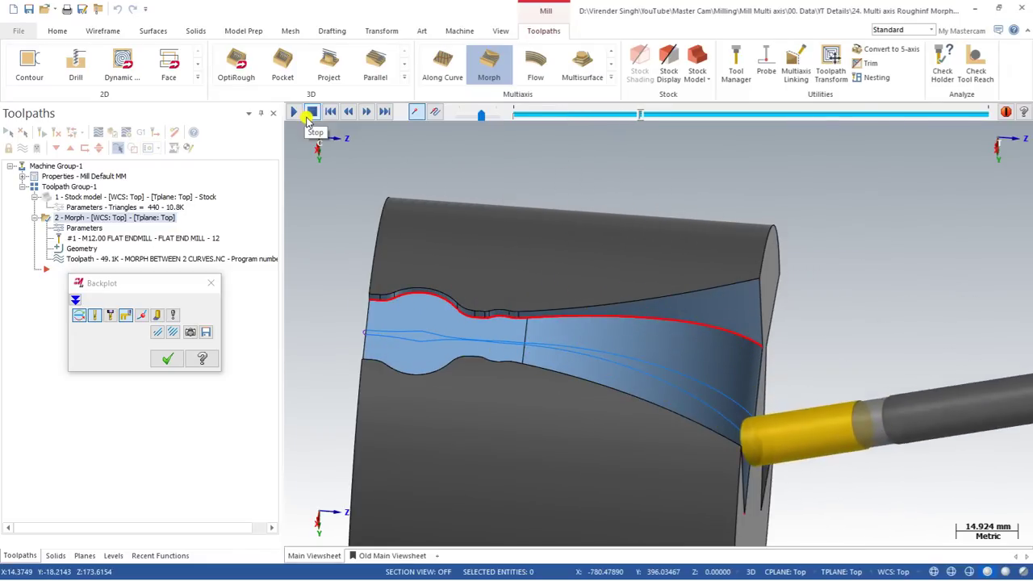
pyautogui.scroll(-2, 459, 237)
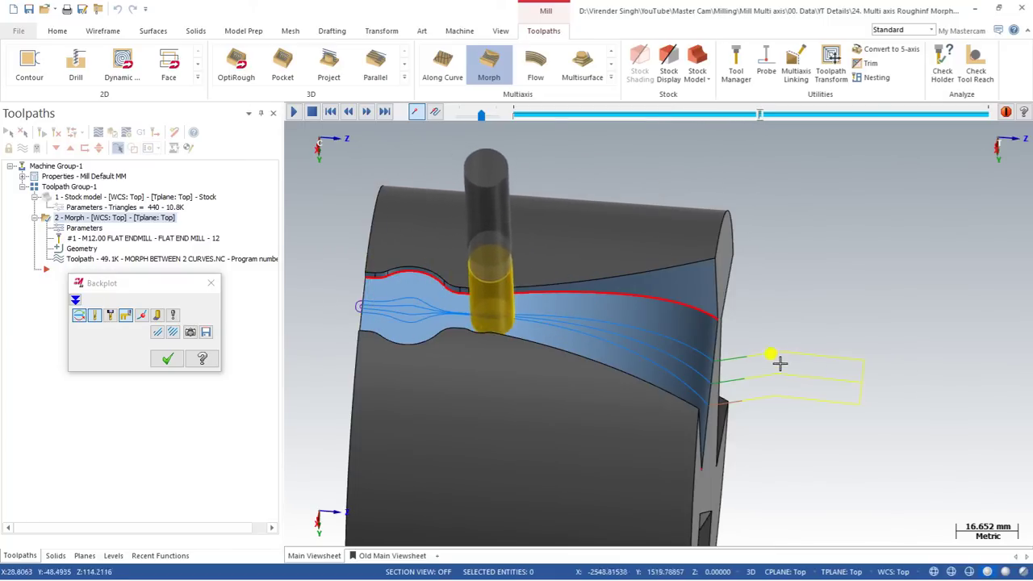
pyautogui.press('Escape')
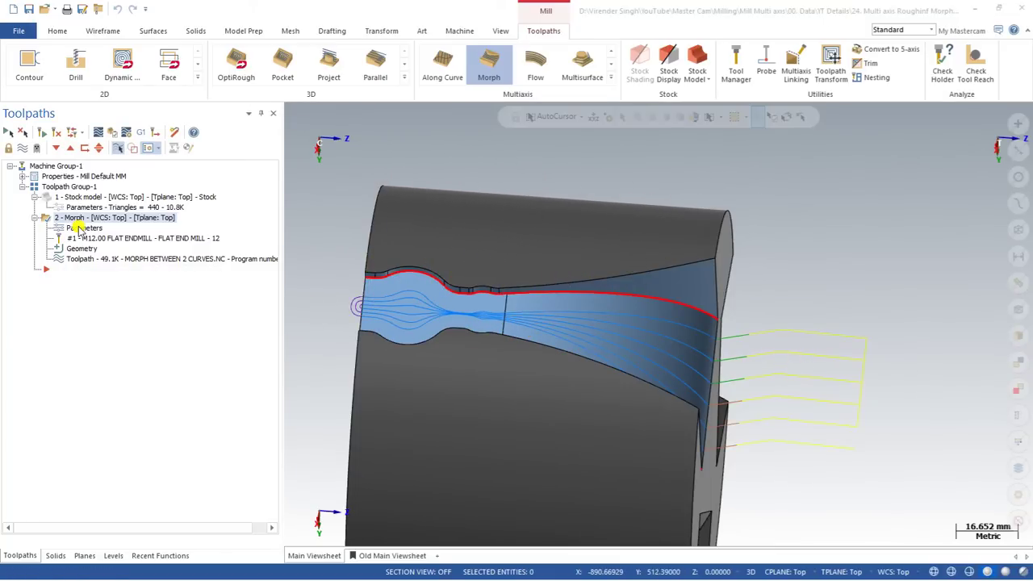
# - Set the default link for large gaps to Blend spline and regenerate the Morph toolpath
pyautogui.click(78, 228)
pyautogui.click(208, 167)
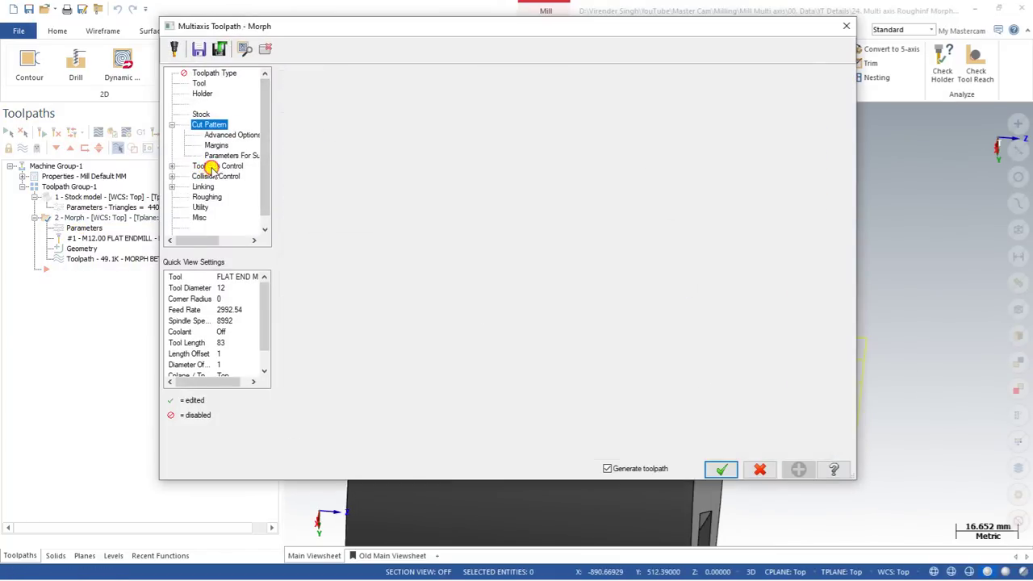
pyautogui.click(209, 176)
pyautogui.click(202, 187)
pyautogui.click(373, 176)
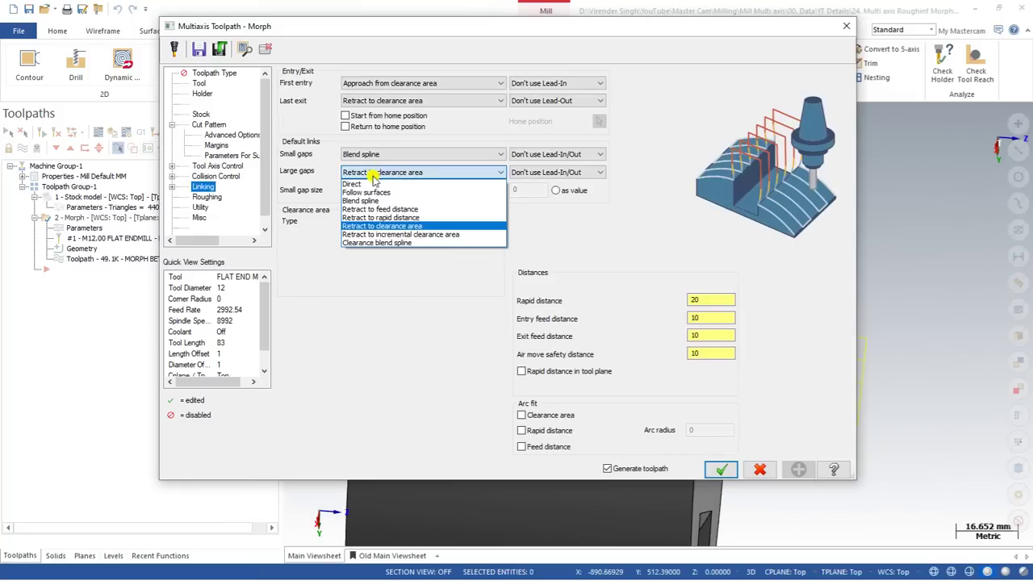
pyautogui.click(367, 199)
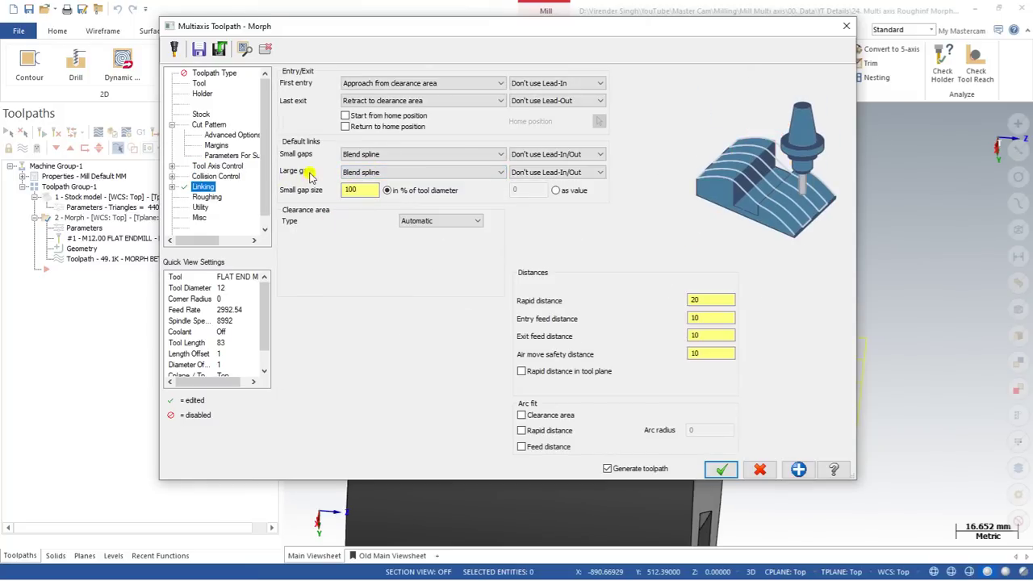
pyautogui.click(718, 469)
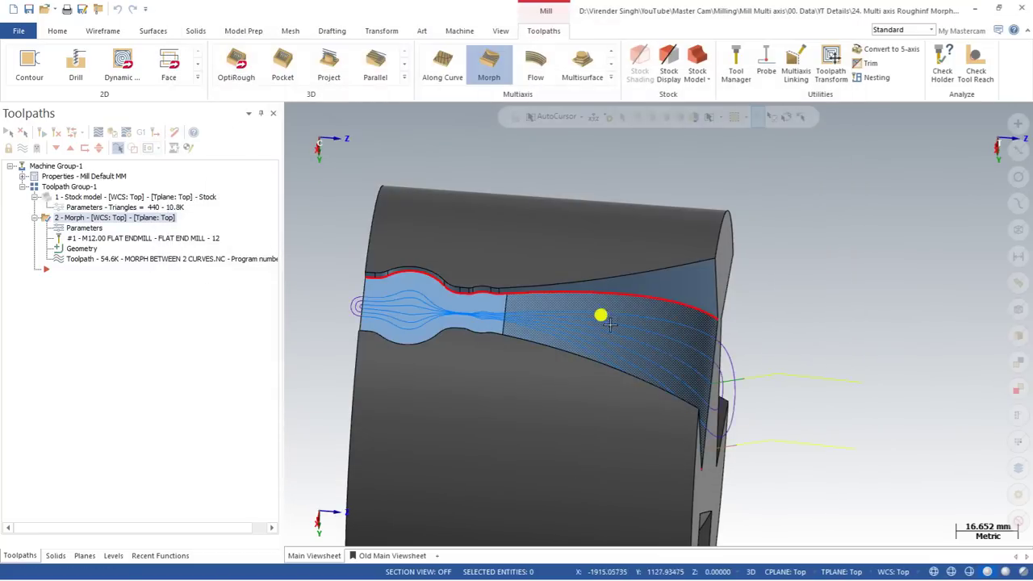
# - Backplot the regenerated Morph toolpath to examine the blend spline links between the passes
pyautogui.moveTo(586, 307); pyautogui.dragTo(543, 297, button='middle')
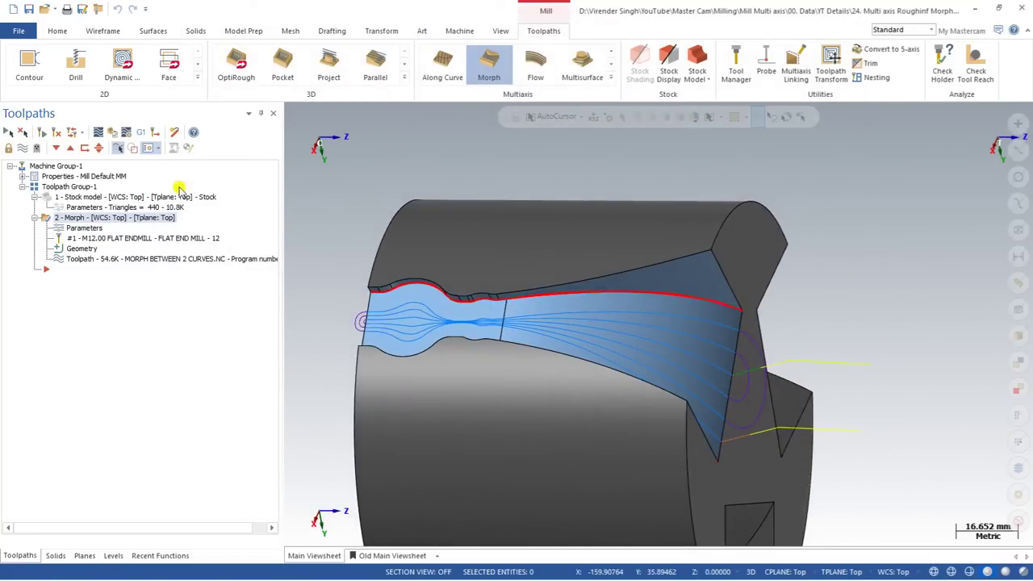
pyautogui.click(109, 133)
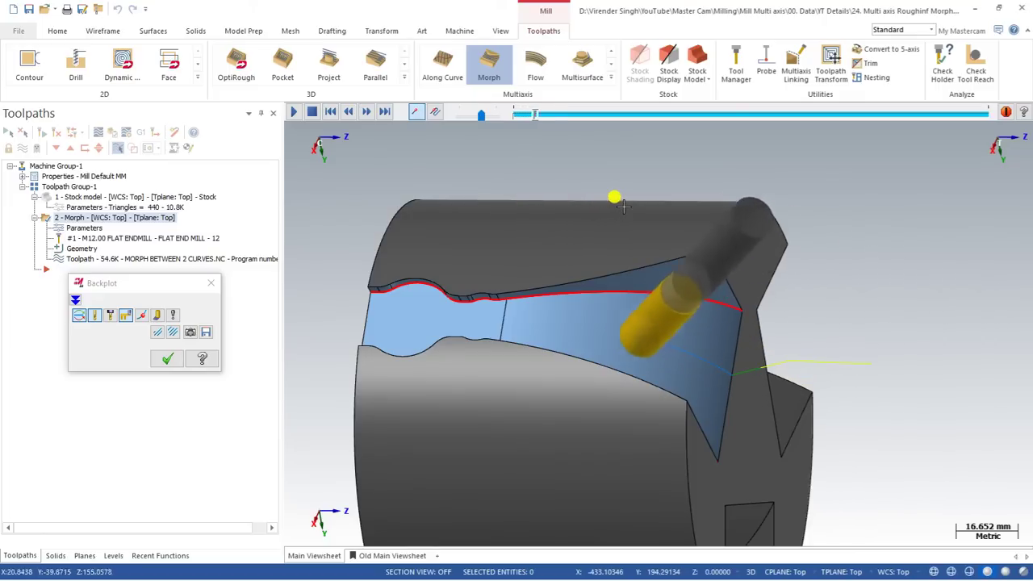
pyautogui.moveTo(616, 201); pyautogui.dragTo(651, 228, button='middle')
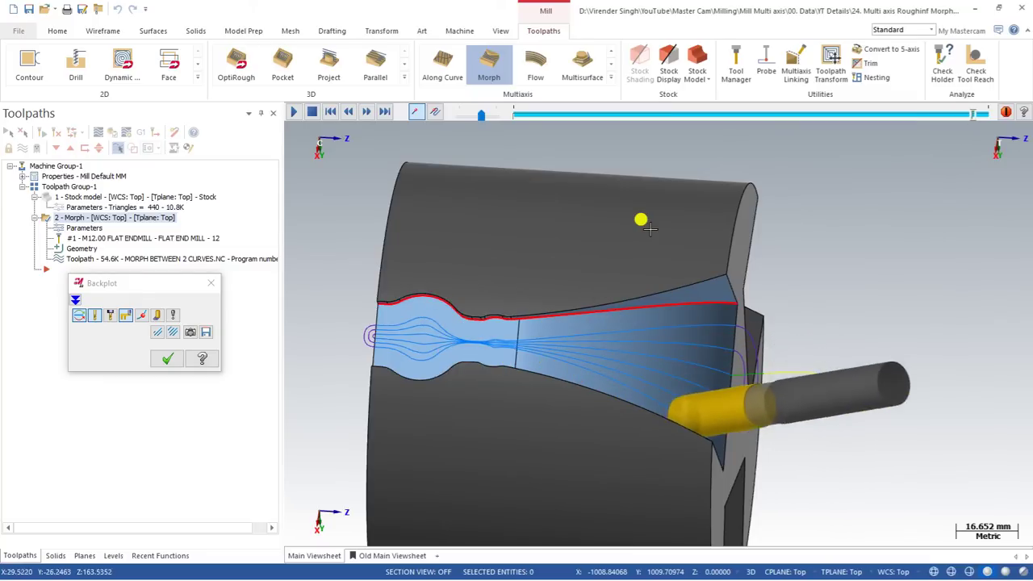
pyautogui.press('Escape')
pyautogui.moveTo(611, 219); pyautogui.dragTo(535, 178, button='middle')
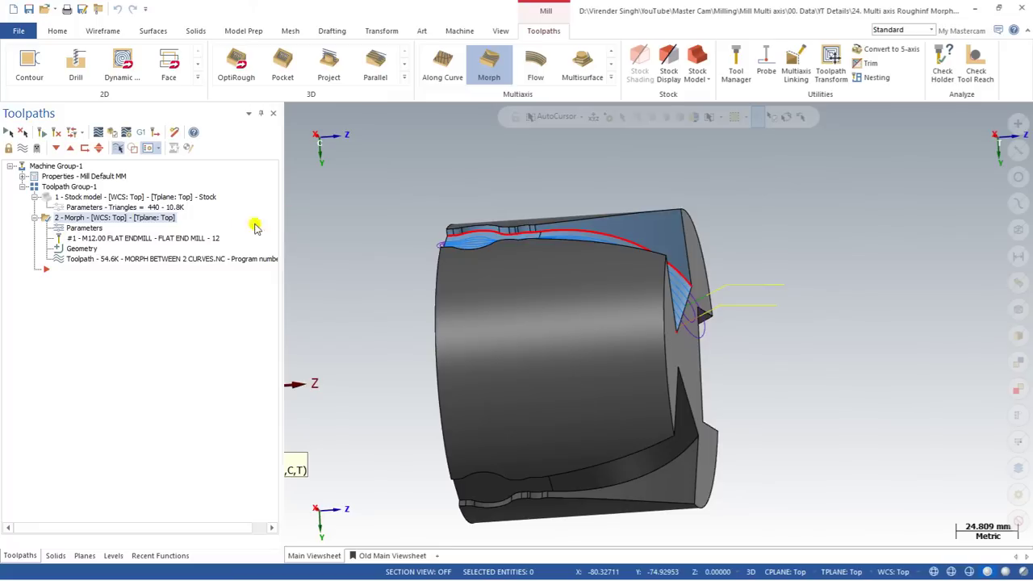
# - Enable the Stock option in the Morph parameters with the stock model "Stock" as its source, and regenerate the toolpath
pyautogui.click(61, 229)
pyautogui.click(196, 113)
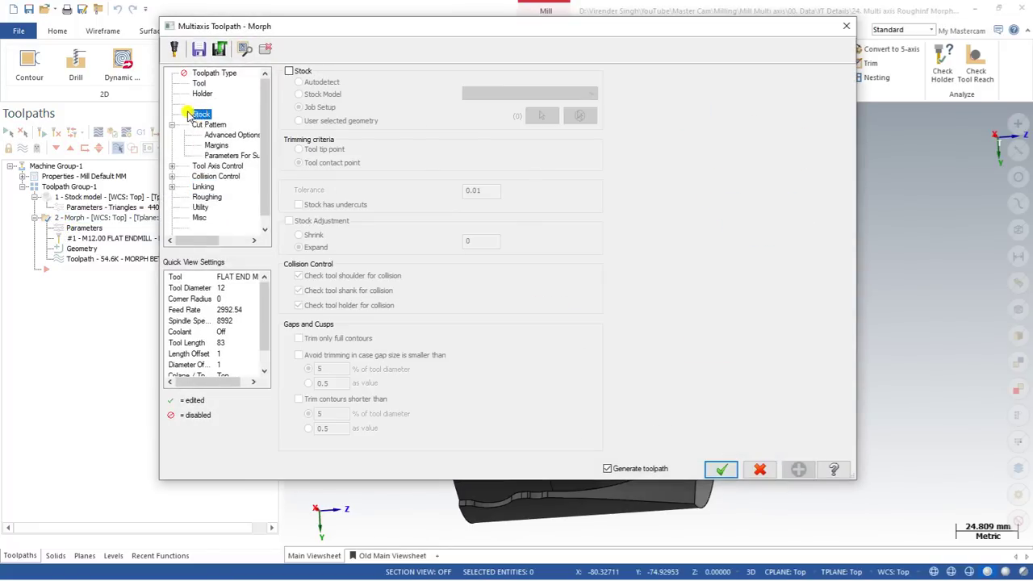
pyautogui.click(291, 72)
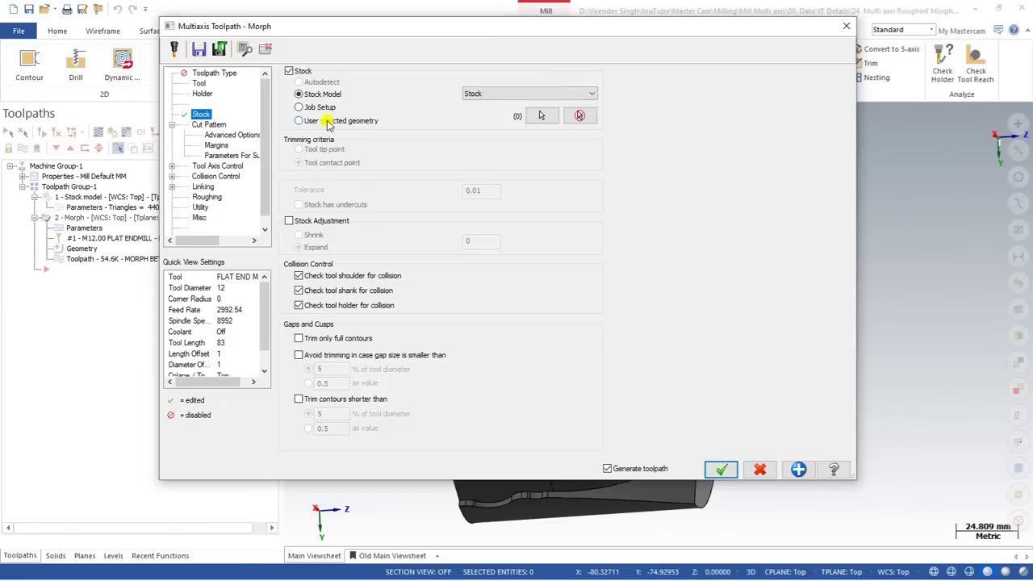
pyautogui.click(725, 469)
# - Examine the stock-based Morph toolpath around the groove and backplot its cutting motion
pyautogui.moveTo(644, 362); pyautogui.dragTo(535, 215, button='middle')
pyautogui.scroll(2, 535, 215)
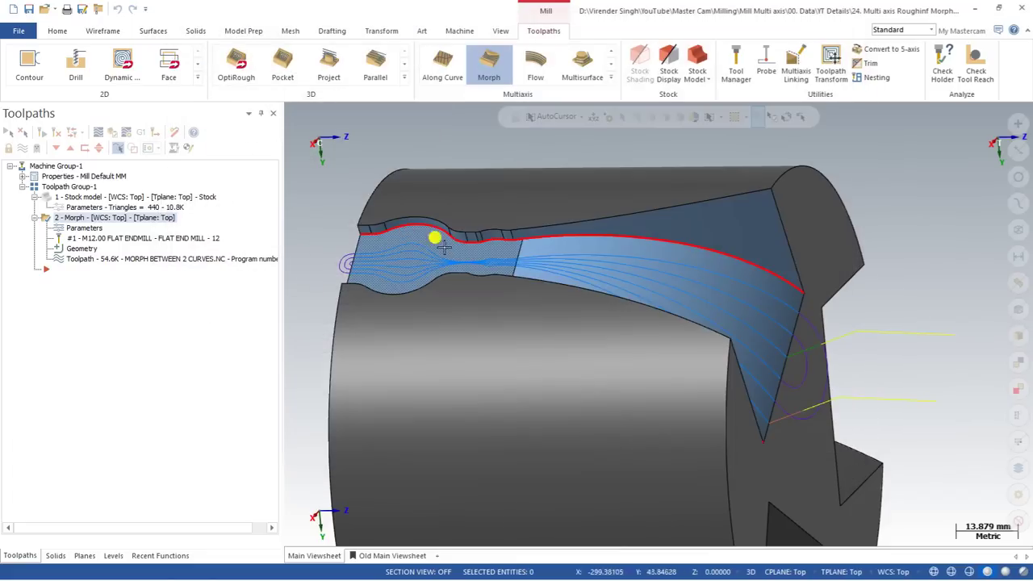
pyautogui.moveTo(431, 232); pyautogui.dragTo(473, 237, button='middle')
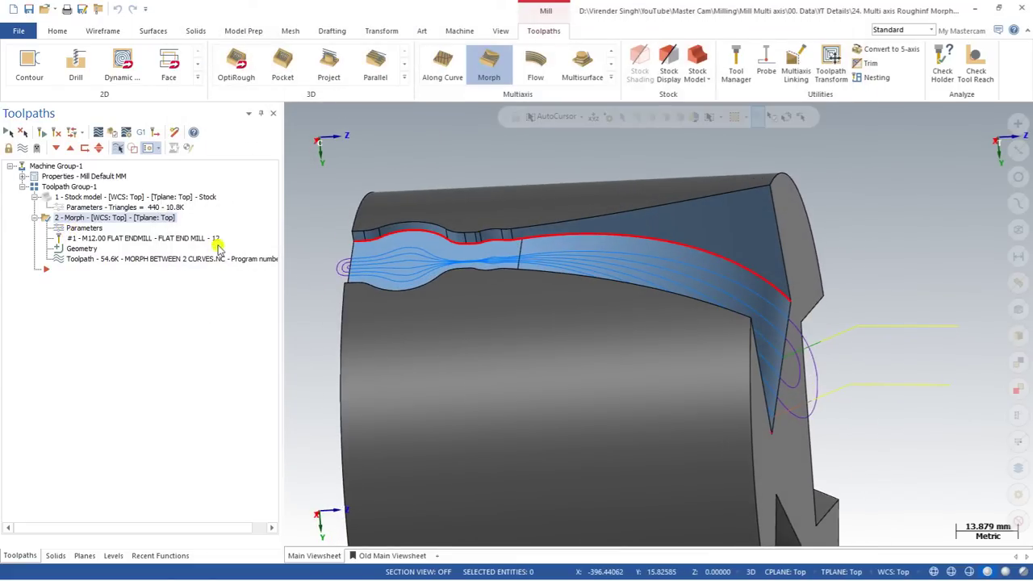
pyautogui.moveTo(438, 240)
pyautogui.mouseDown(button='middle')
pyautogui.moveTo(449, 235)
pyautogui.moveTo(440, 239)
pyautogui.mouseUp(button='middle')
pyautogui.click(132, 133)
pyautogui.click(295, 113)
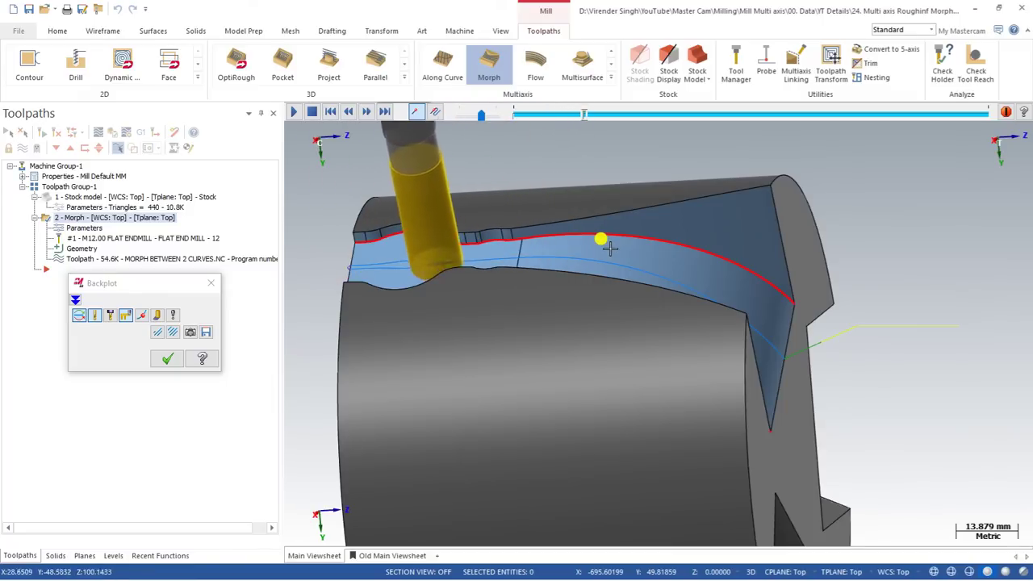
pyautogui.moveTo(658, 271); pyautogui.dragTo(766, 284, button='middle')
pyautogui.click(167, 358)
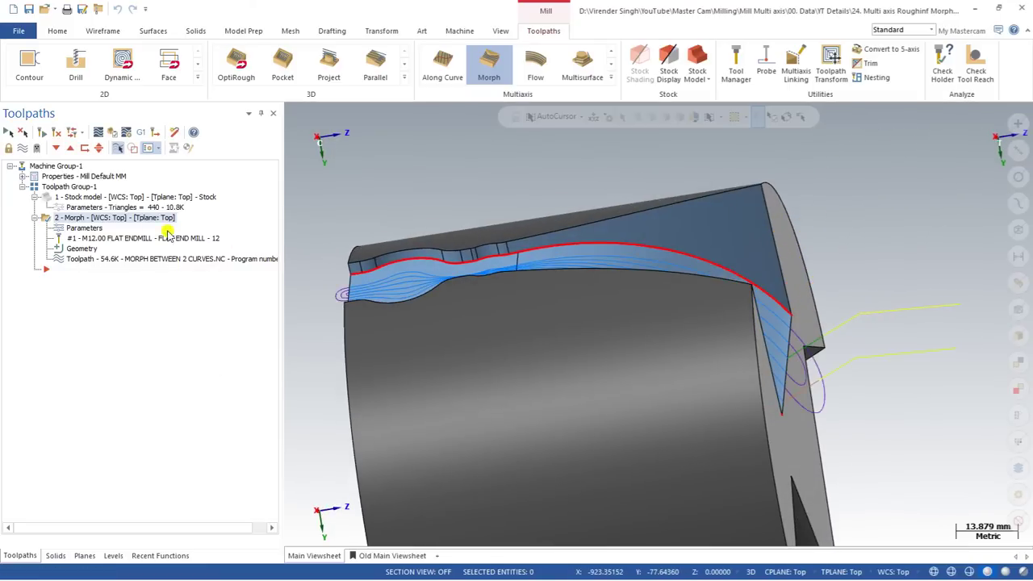
# - Enable depth cuts for the Morph toolpath with 5 roughing passes at a spacing of 3, and regenerate it
pyautogui.click(78, 228)
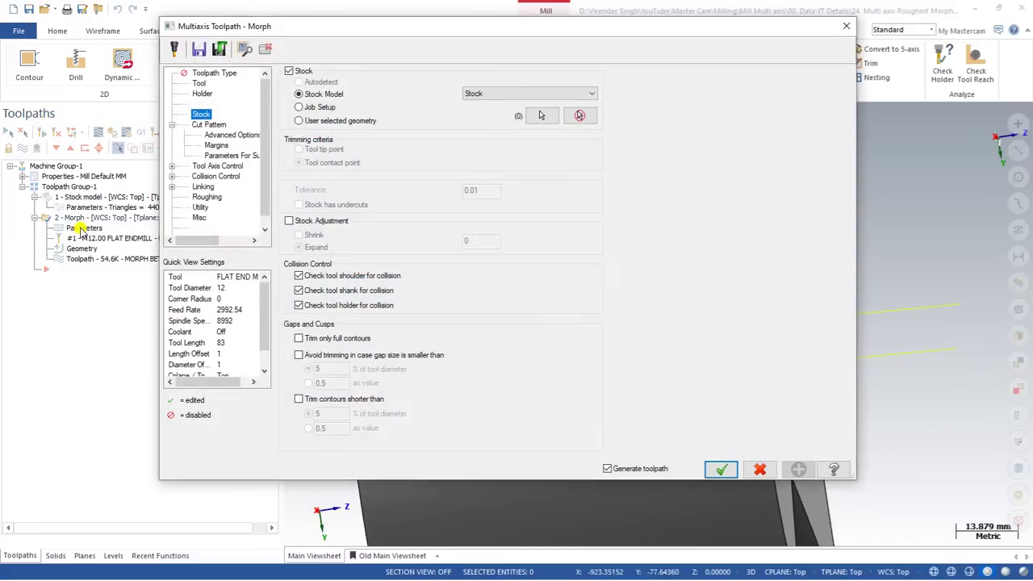
pyautogui.click(202, 197)
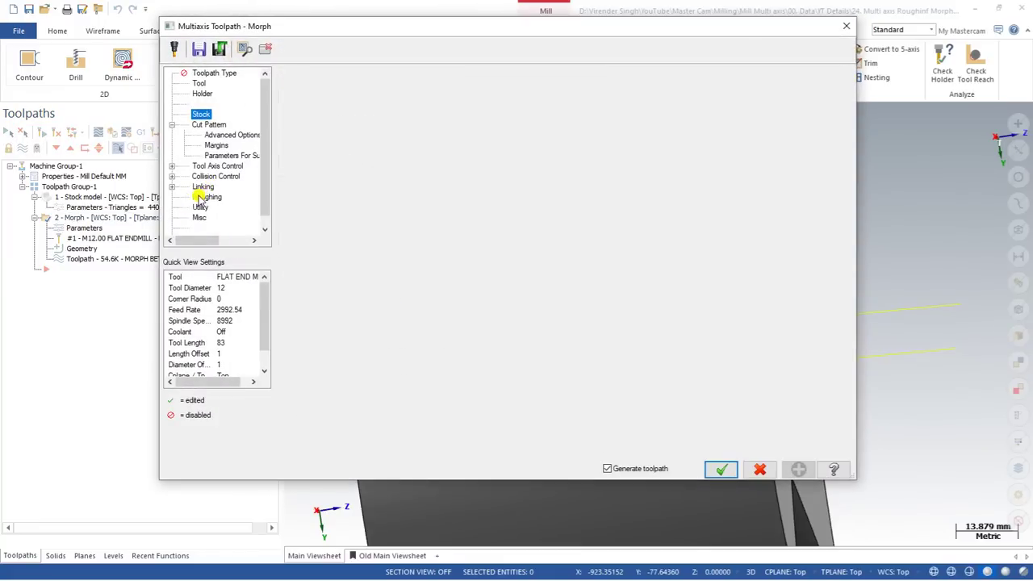
pyautogui.click(308, 71)
pyautogui.press('Tab')
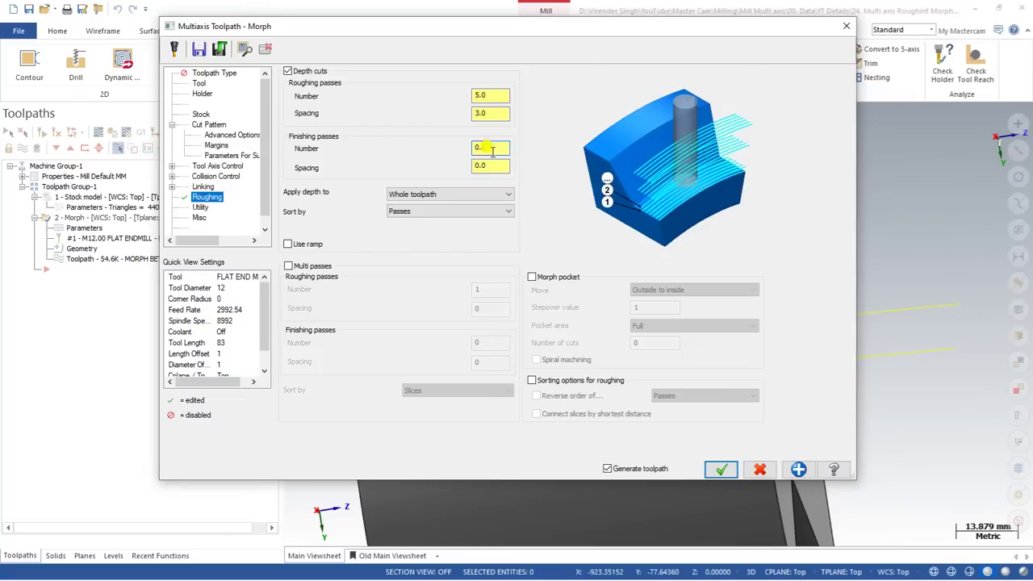
pyautogui.click(718, 468)
# - Backplot the multi-depth Morph toolpath to examine how each layer is cut from the stock surface down to the groove floor
pyautogui.moveTo(563, 242); pyautogui.dragTo(563, 269, button='middle')
pyautogui.scroll(-2, 644, 256)
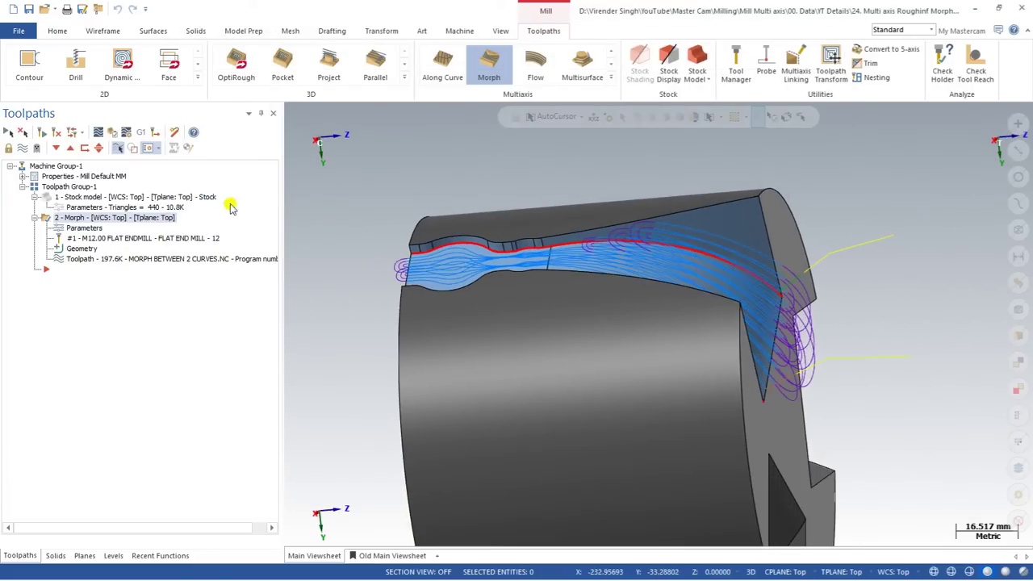
pyautogui.click(112, 134)
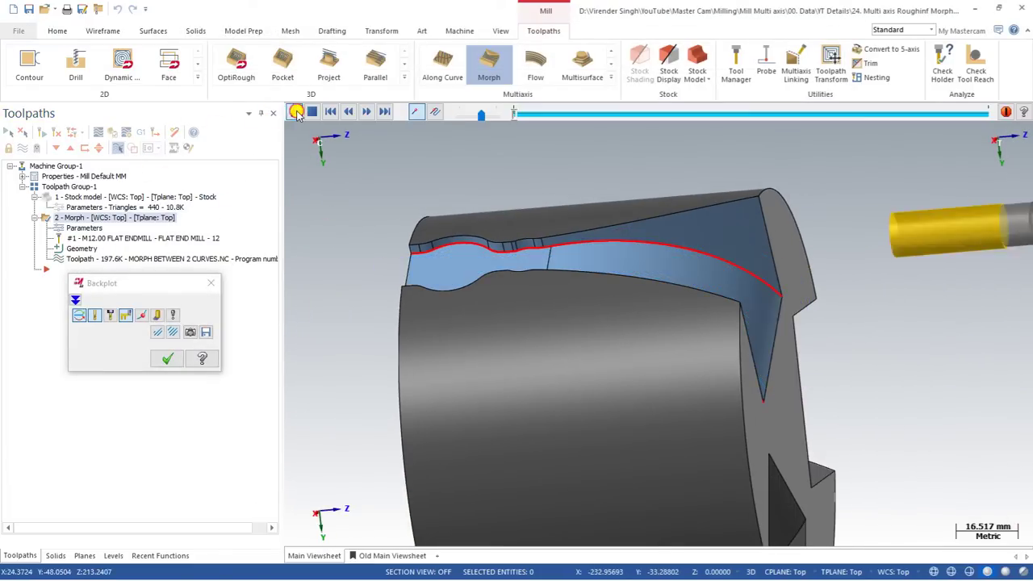
pyautogui.moveTo(570, 363); pyautogui.dragTo(591, 340, button='middle')
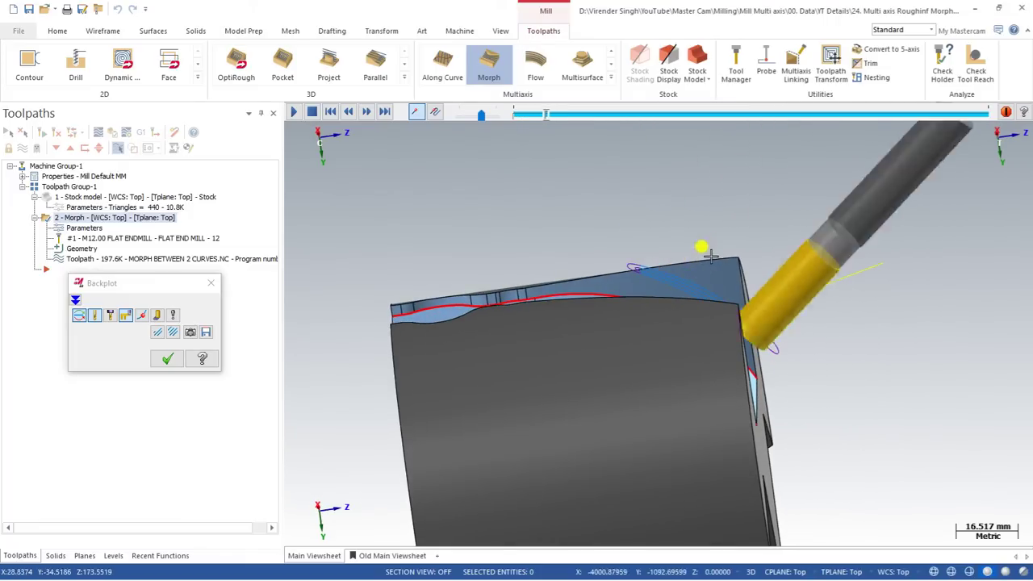
pyautogui.moveTo(678, 260); pyautogui.dragTo(704, 308, button='middle')
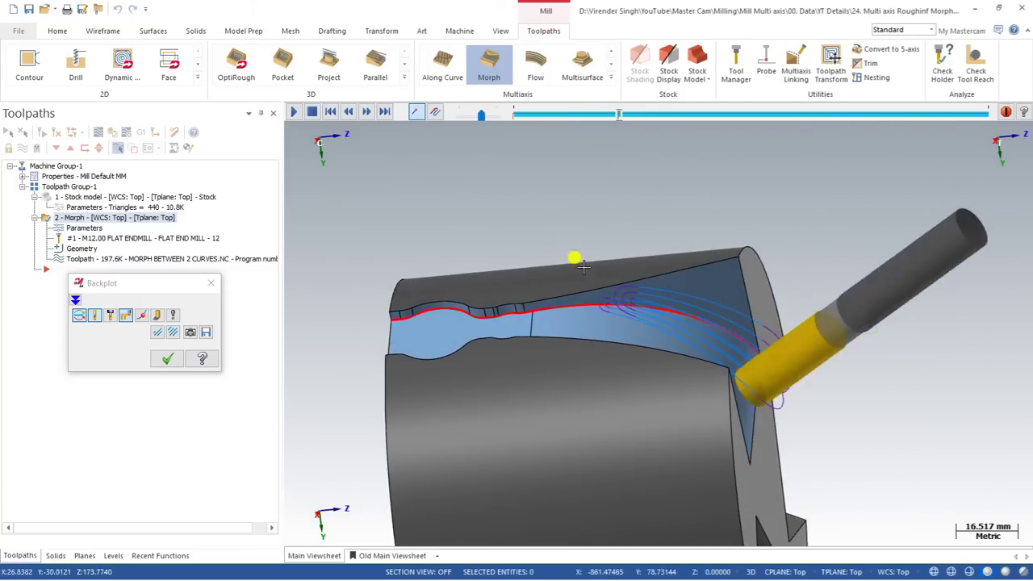
pyautogui.moveTo(593, 257); pyautogui.dragTo(639, 269, button='middle')
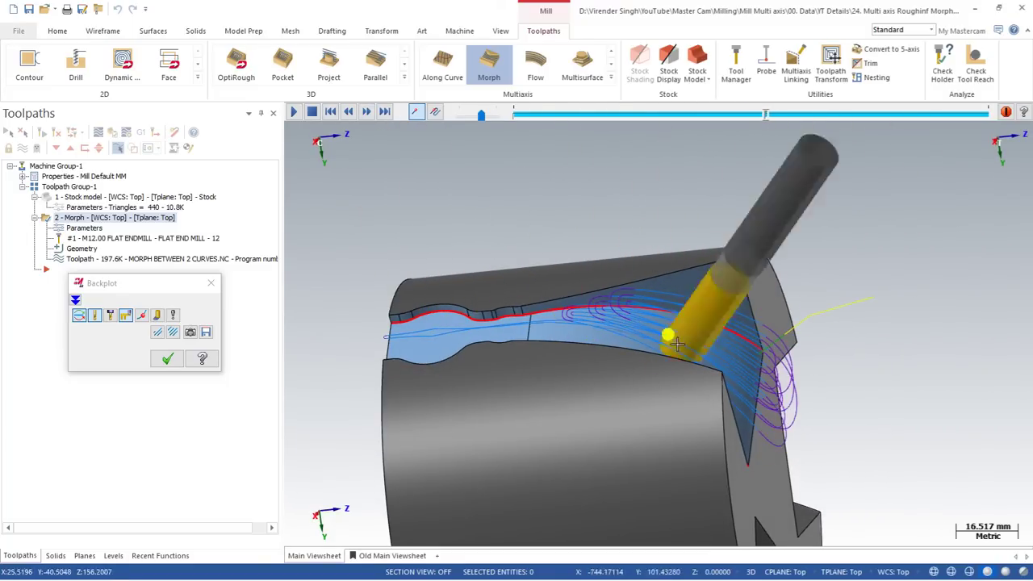
pyautogui.moveTo(662, 343); pyautogui.dragTo(425, 335, button='middle')
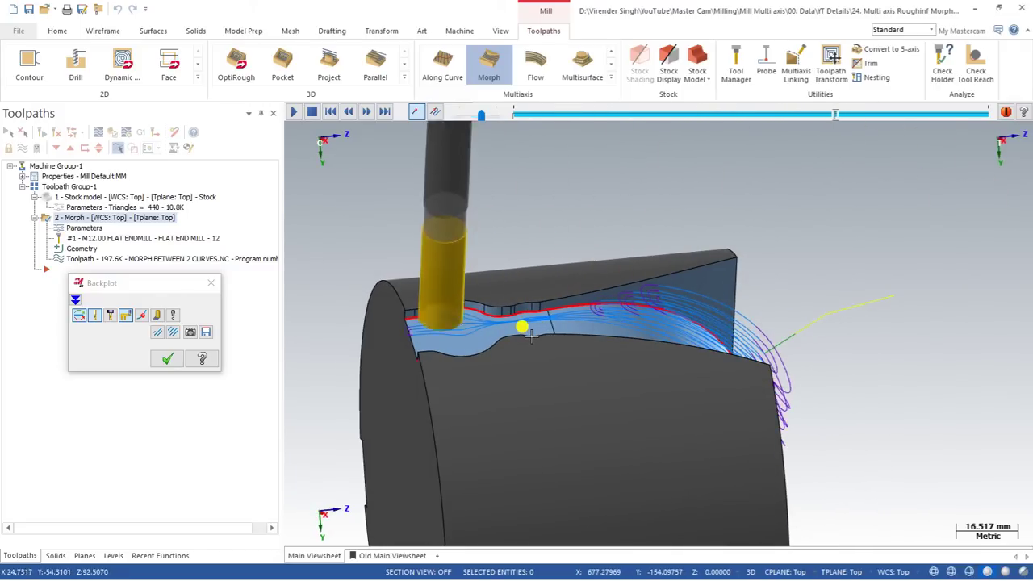
pyautogui.moveTo(523, 329); pyautogui.dragTo(542, 360, button='middle')
pyautogui.scroll(2, 542, 359)
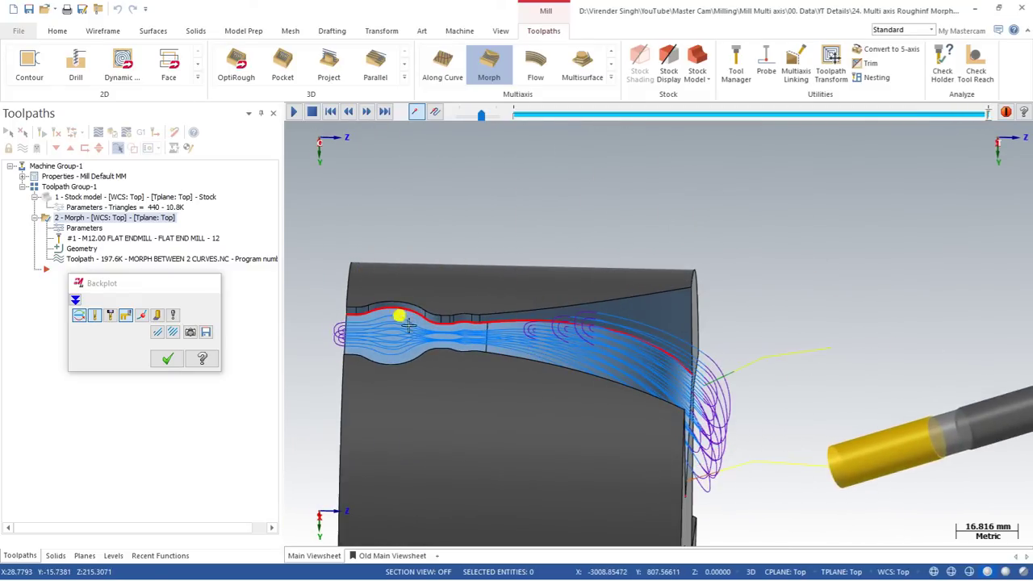
pyautogui.click(167, 358)
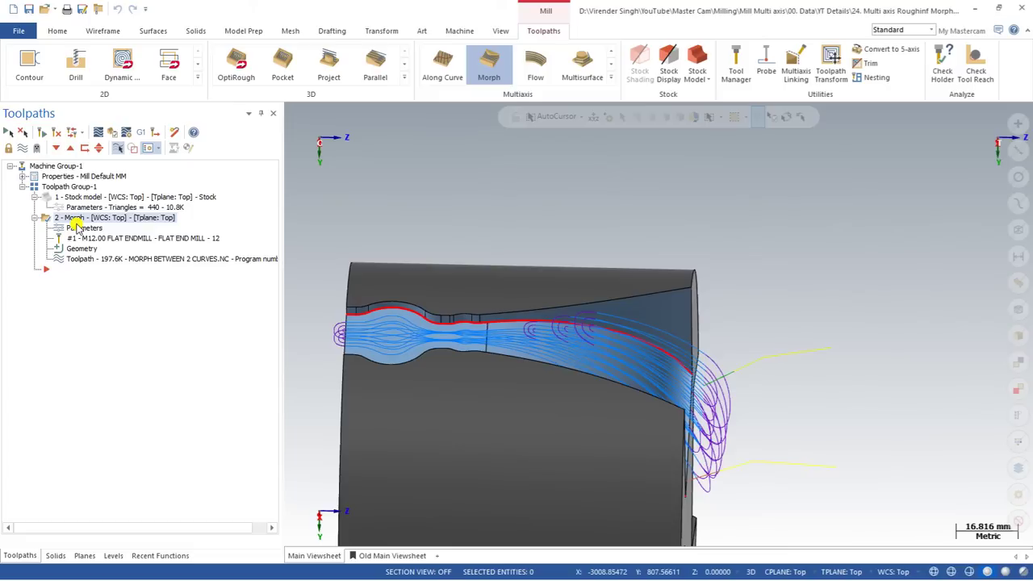
# - Duplicate the Morph operation, disable the Stock option in the copy, and regenerate its toolpath
pyautogui.hotkey('ctrl', 'c')
pyautogui.hotkey('ctrl', 'v')
pyautogui.click(71, 280)
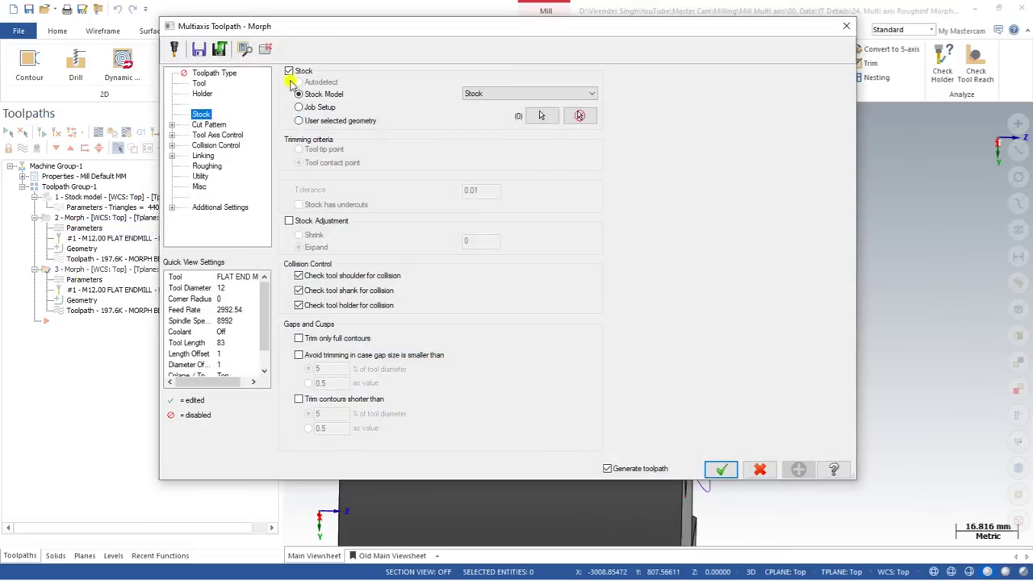
pyautogui.click(289, 71)
pyautogui.click(720, 469)
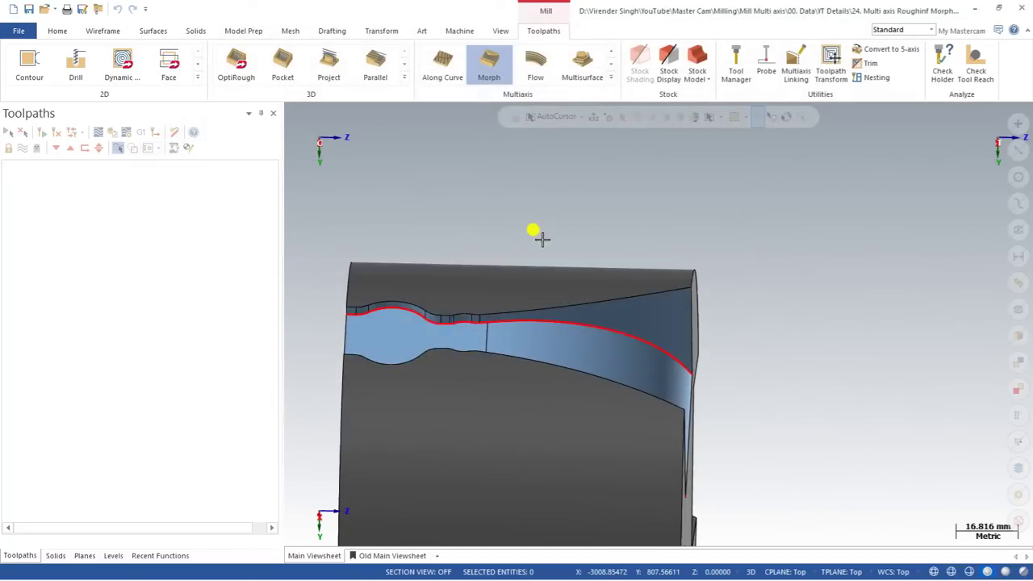
# - Re-enable the Stock option in the copied Morph operation, choose the stock model "Stock", and regenerate the toolpath
pyautogui.moveTo(509, 282); pyautogui.dragTo(473, 249, button='middle')
pyautogui.scroll(-2, 541, 280)
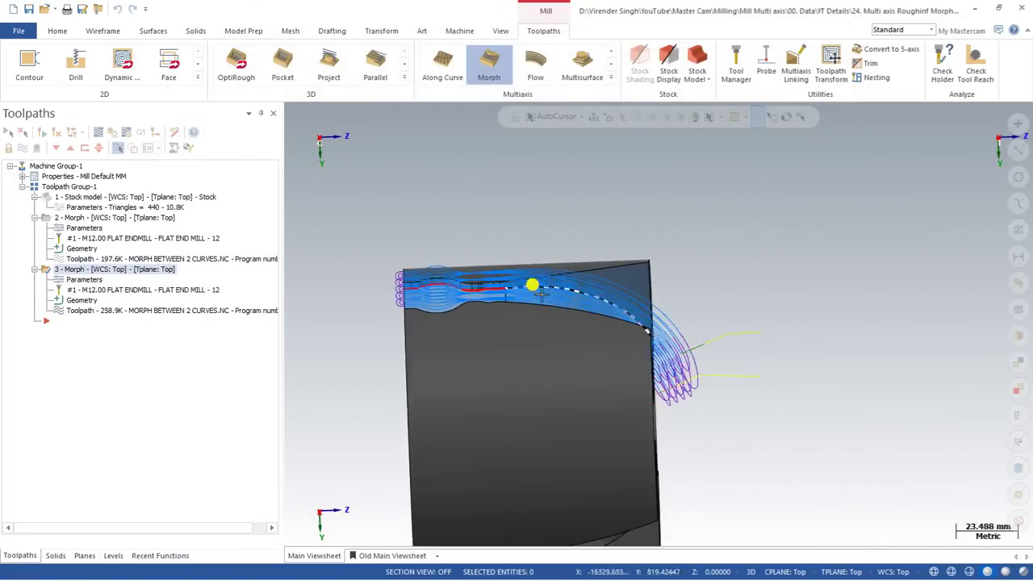
pyautogui.moveTo(541, 281); pyautogui.dragTo(511, 281, button='middle')
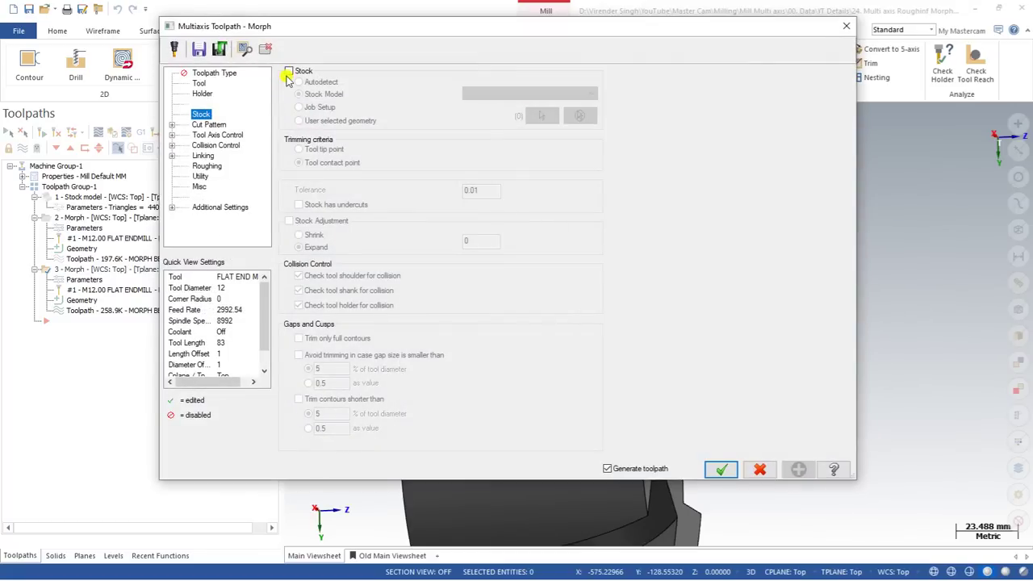
pyautogui.click(288, 71)
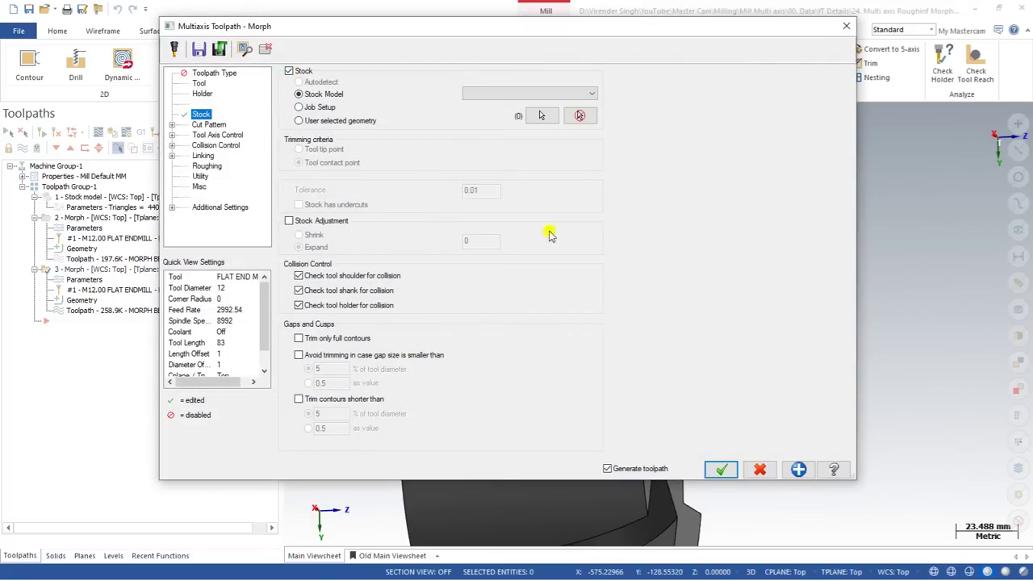
pyautogui.click(510, 94)
pyautogui.click(531, 104)
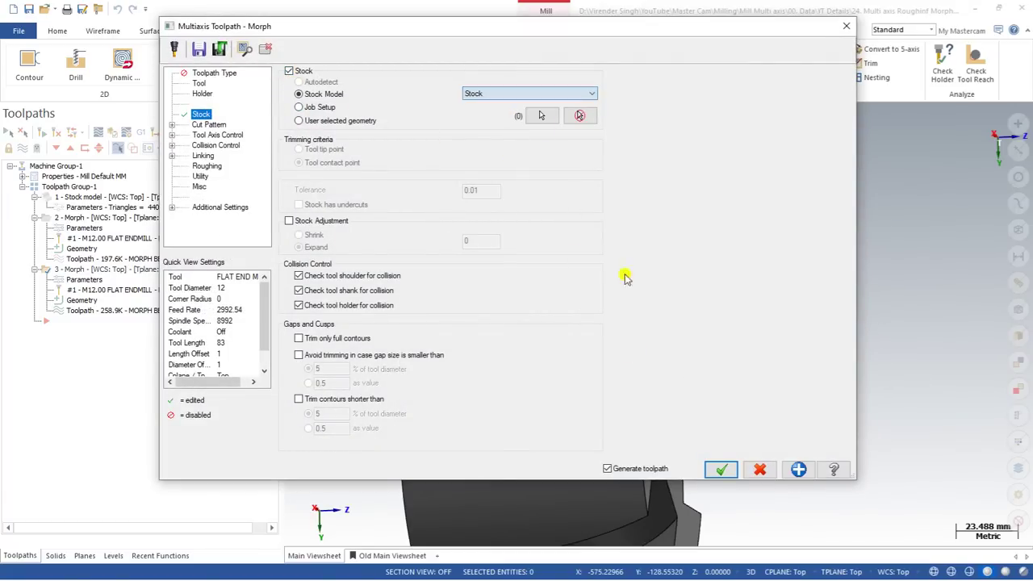
pyautogui.click(727, 467)
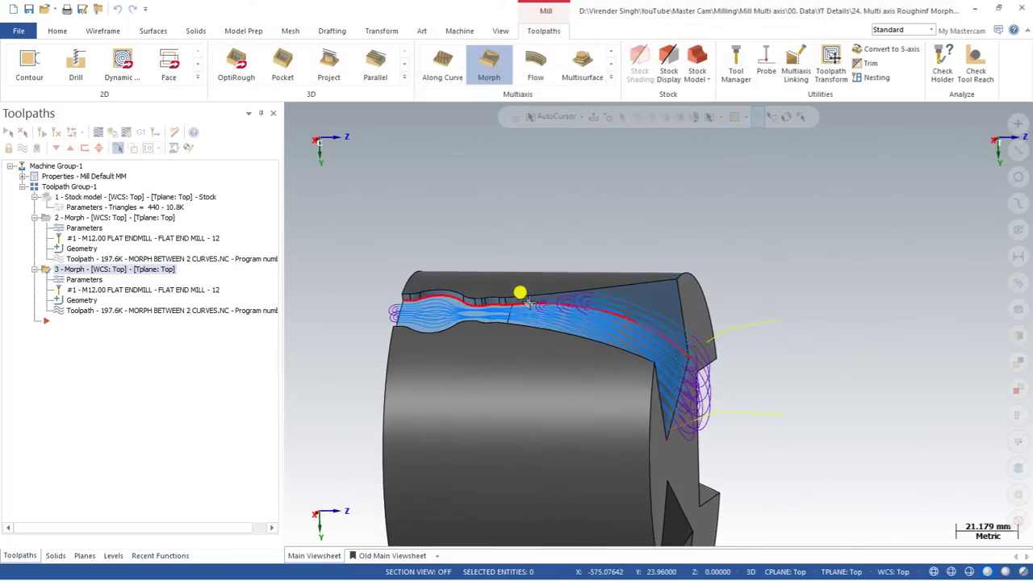
# - Set the roughing pass spacing of the copied Morph operation to 5 and regenerate its toolpath
pyautogui.scroll(3, 529, 297)
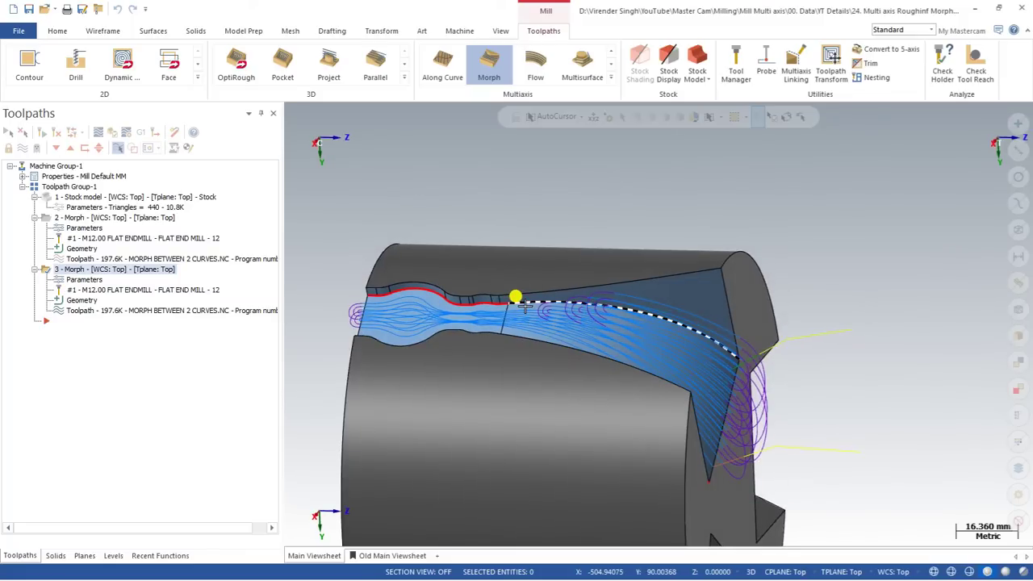
pyautogui.moveTo(523, 305); pyautogui.dragTo(525, 267, button='middle')
pyautogui.click(73, 280)
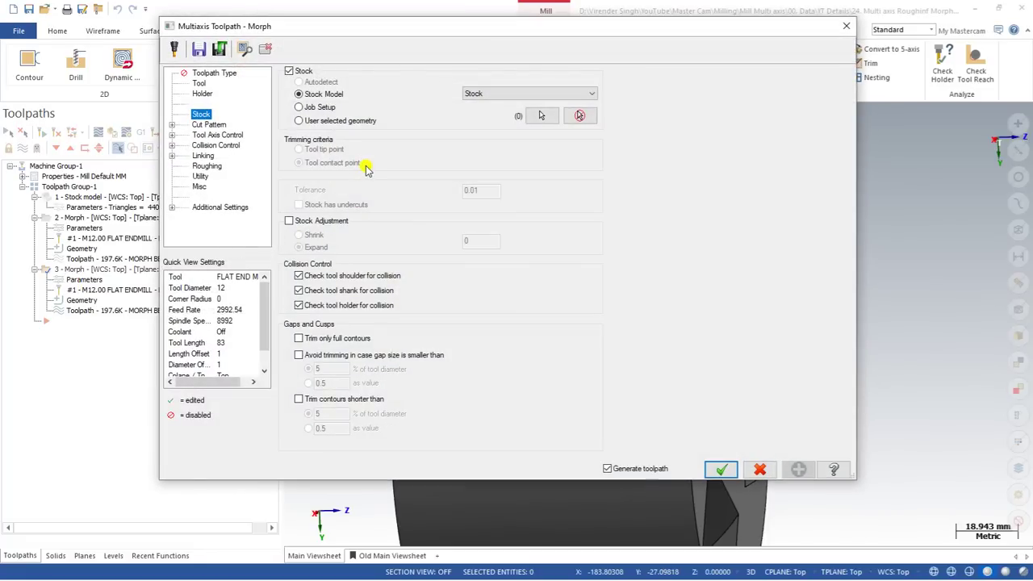
pyautogui.click(211, 138)
pyautogui.click(206, 146)
pyautogui.click(207, 165)
pyautogui.doubleClick(480, 113)
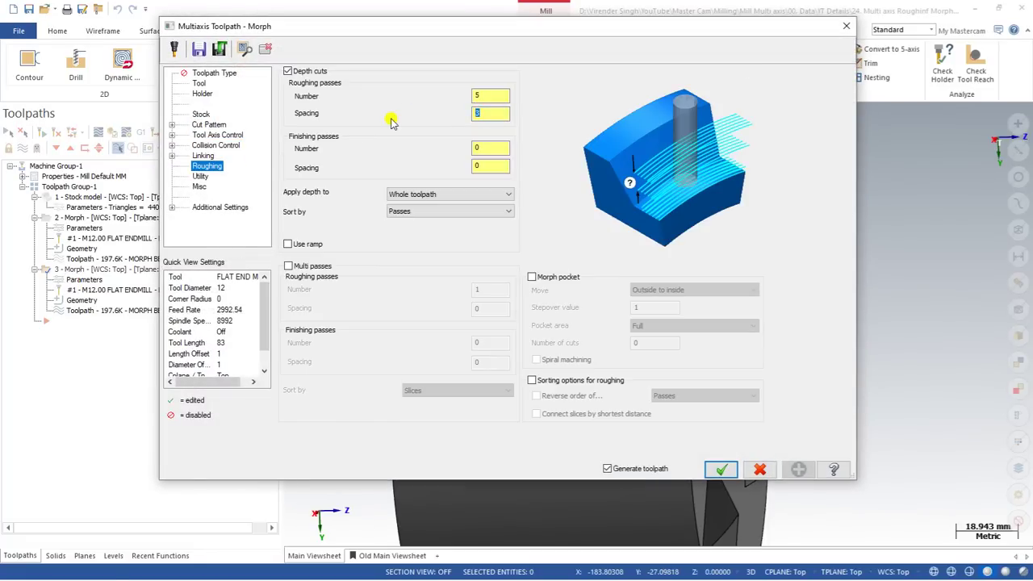
pyautogui.click(724, 469)
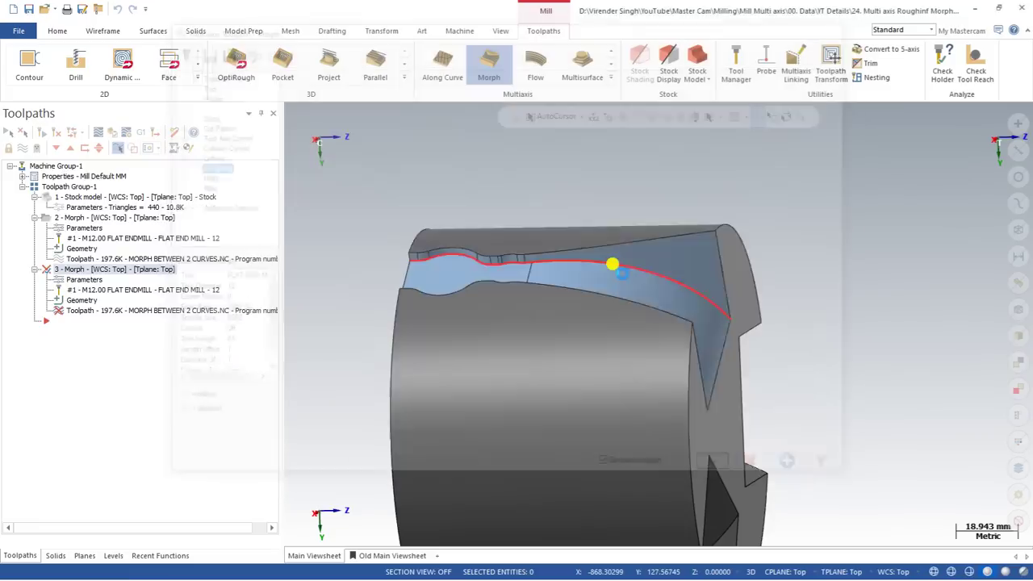
# - Enable Stock Adjustment in the copied Morph operation, expand the stock by 8, and regenerate its toolpath
pyautogui.moveTo(613, 271)
pyautogui.mouseDown(button='middle')
pyautogui.moveTo(637, 218)
pyautogui.moveTo(641, 291)
pyautogui.moveTo(639, 250)
pyautogui.moveTo(626, 263)
pyautogui.mouseUp(button='middle')
pyautogui.click(203, 278)
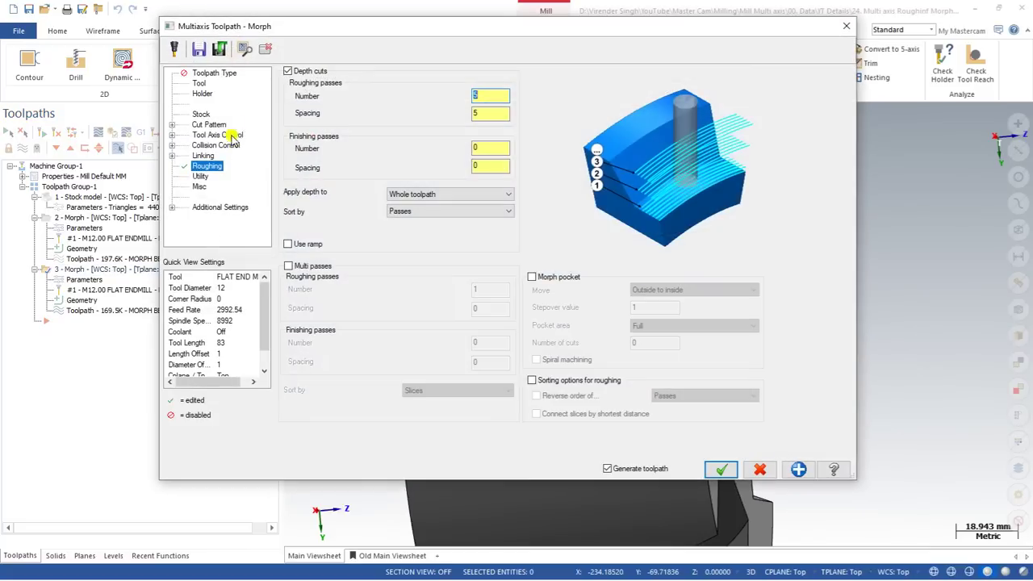
pyautogui.click(200, 113)
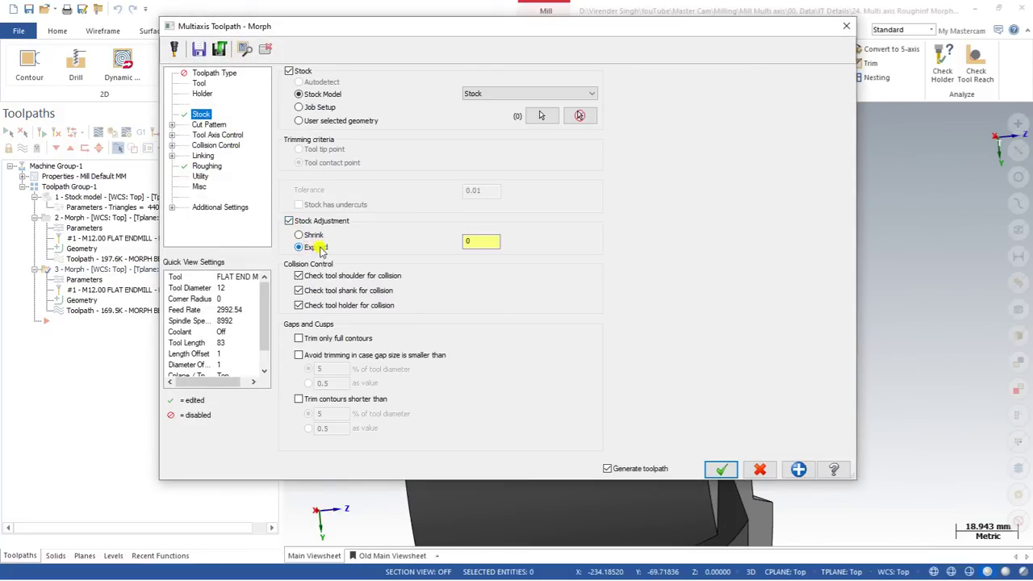
pyautogui.click(485, 244)
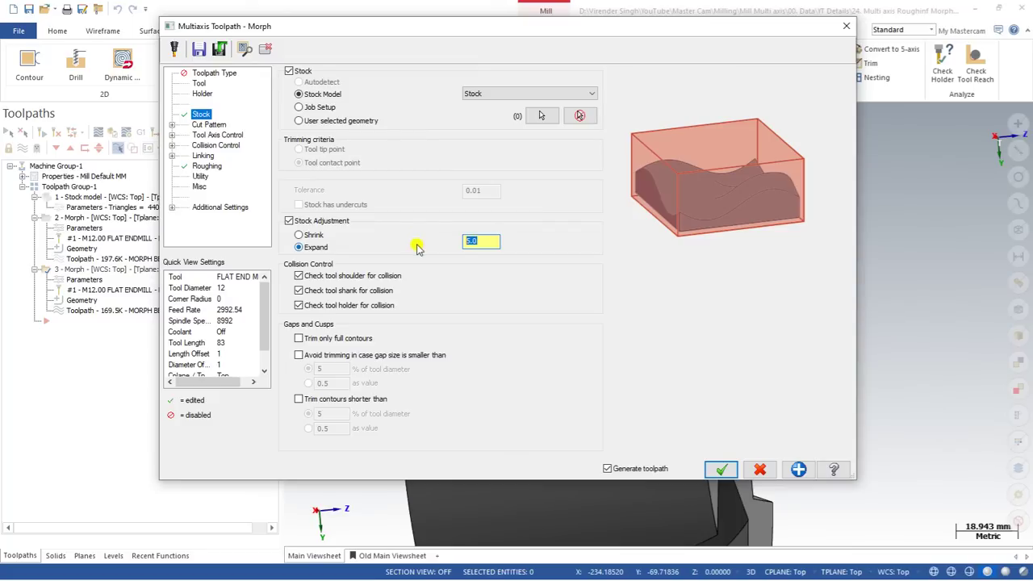
pyautogui.click(721, 470)
pyautogui.scroll(-3, 645, 258)
pyautogui.moveTo(604, 287); pyautogui.dragTo(470, 287, button='middle')
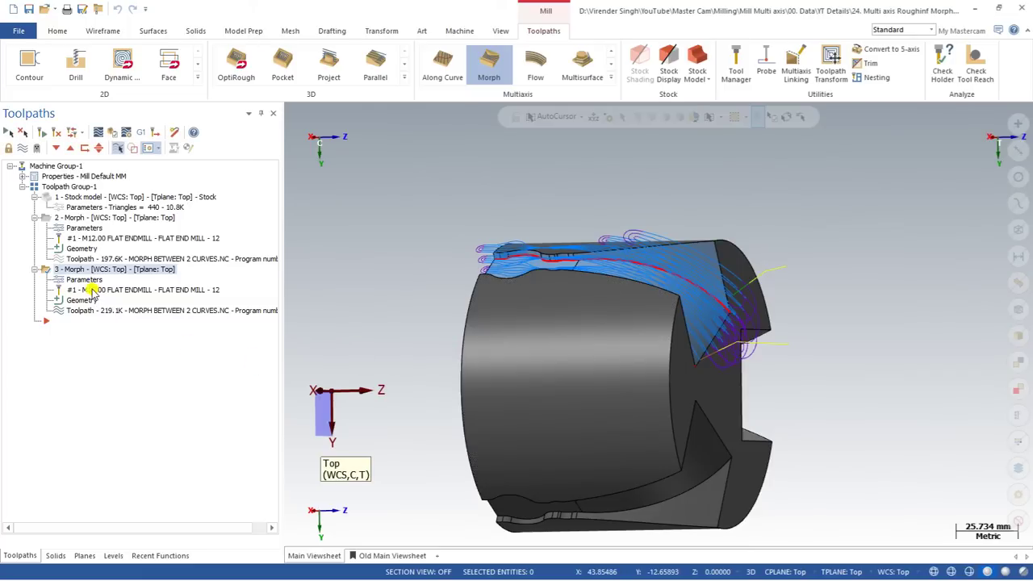
# - Duplicate the expanded-stock Morph operation, switch the new copy's stock adjustment to Shrink, and regenerate its toolpath
pyautogui.hotkey('ctrl', 'v')
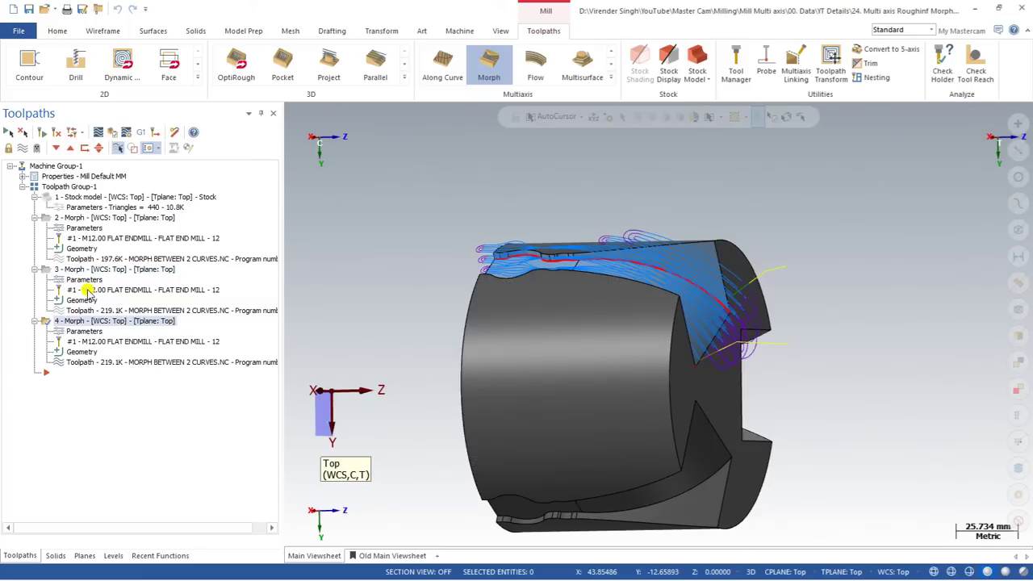
pyautogui.click(63, 332)
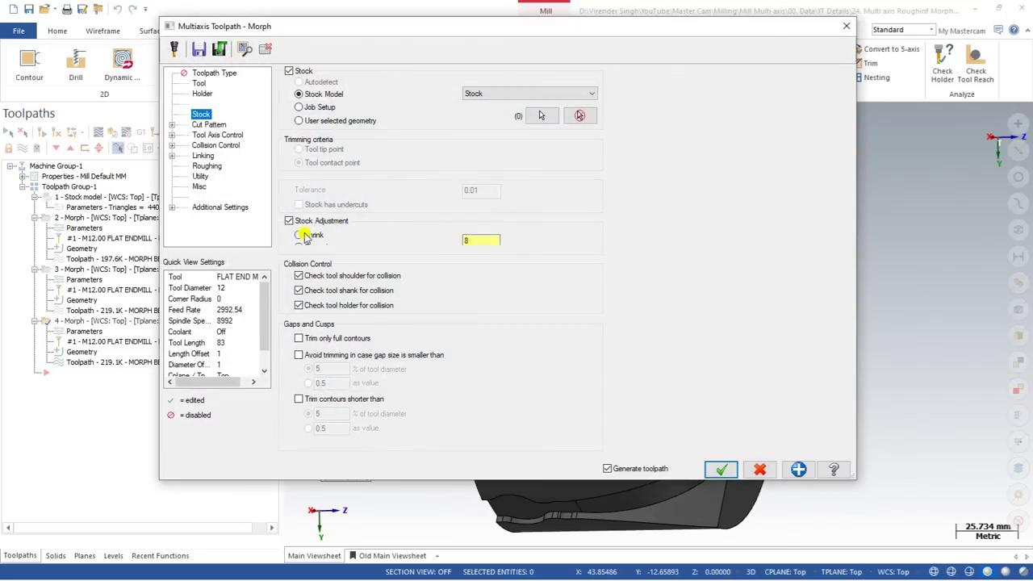
pyautogui.click(306, 235)
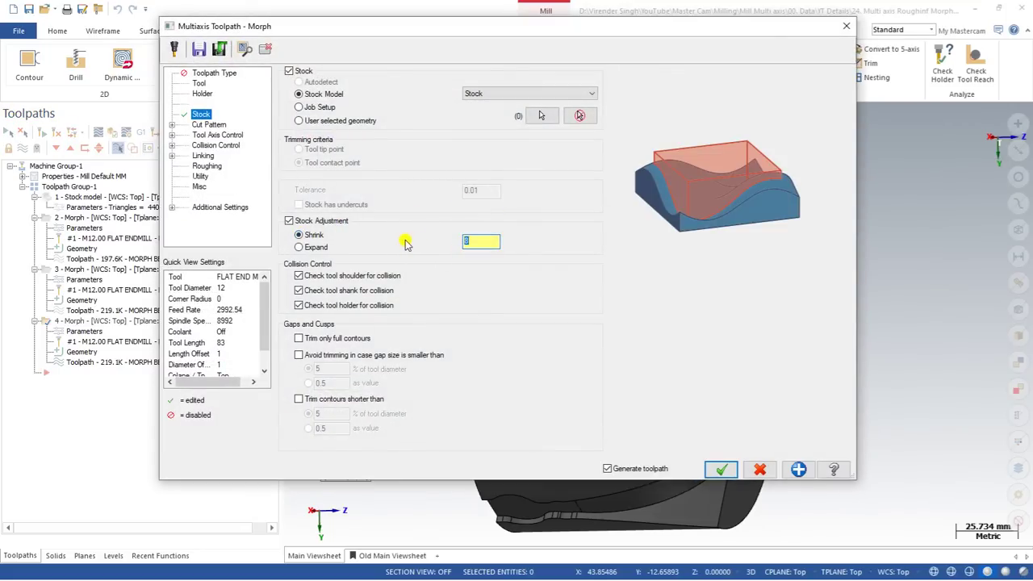
pyautogui.click(717, 470)
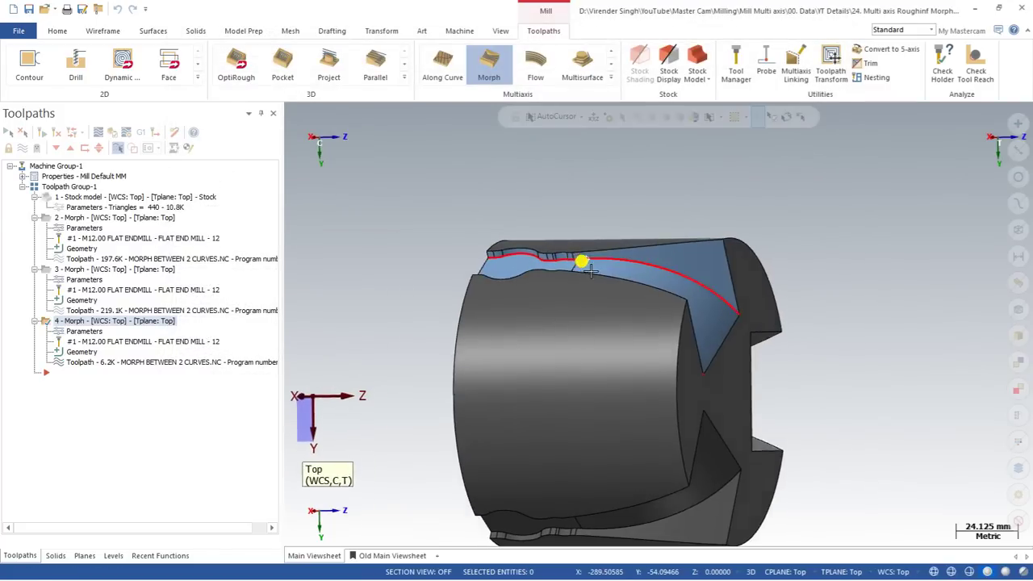
# - Set the stock shrink value of the newest Morph operation to 5 and regenerate its toolpath
pyautogui.scroll(3, 589, 268)
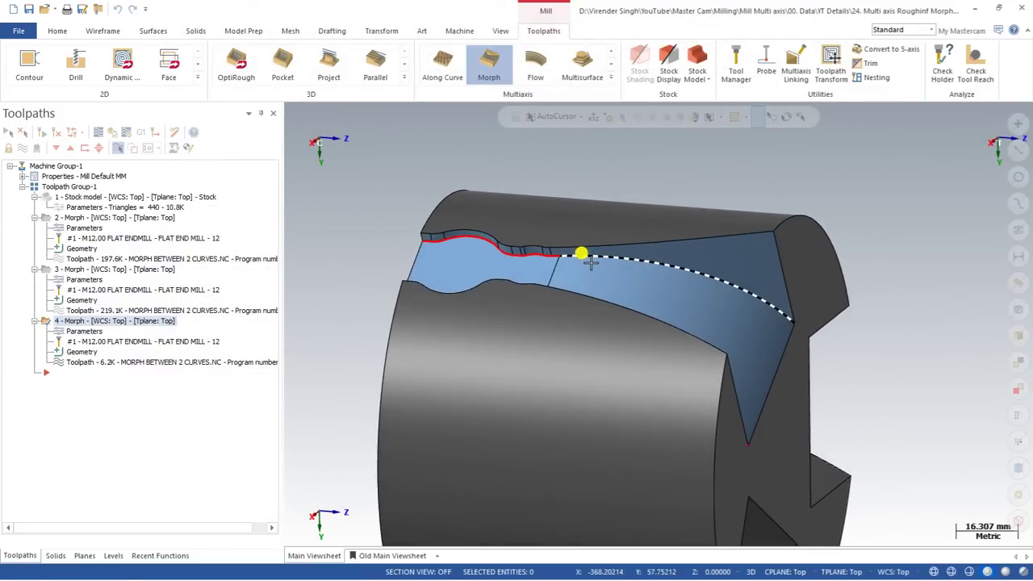
pyautogui.scroll(1, 590, 262)
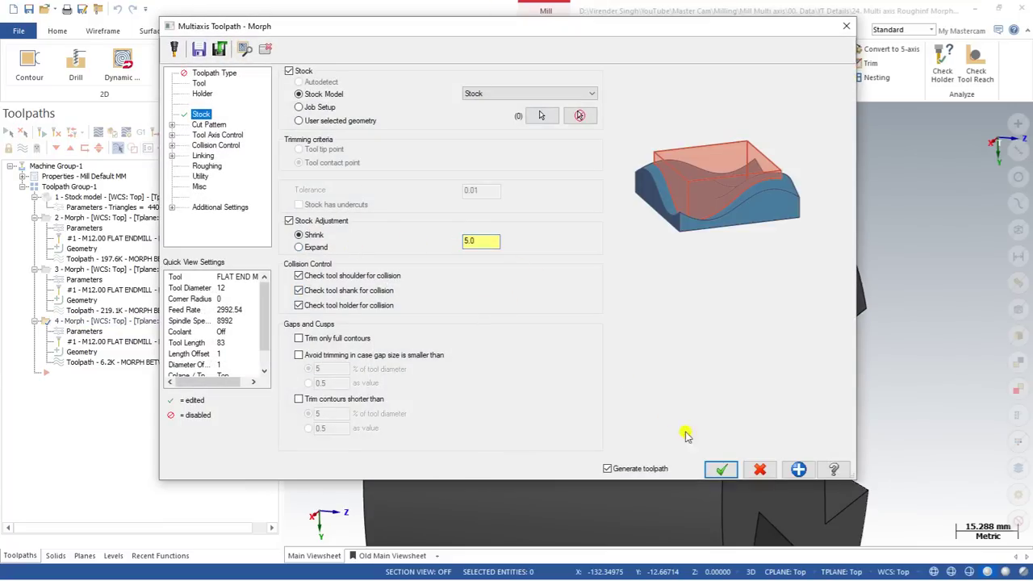
pyautogui.click(721, 468)
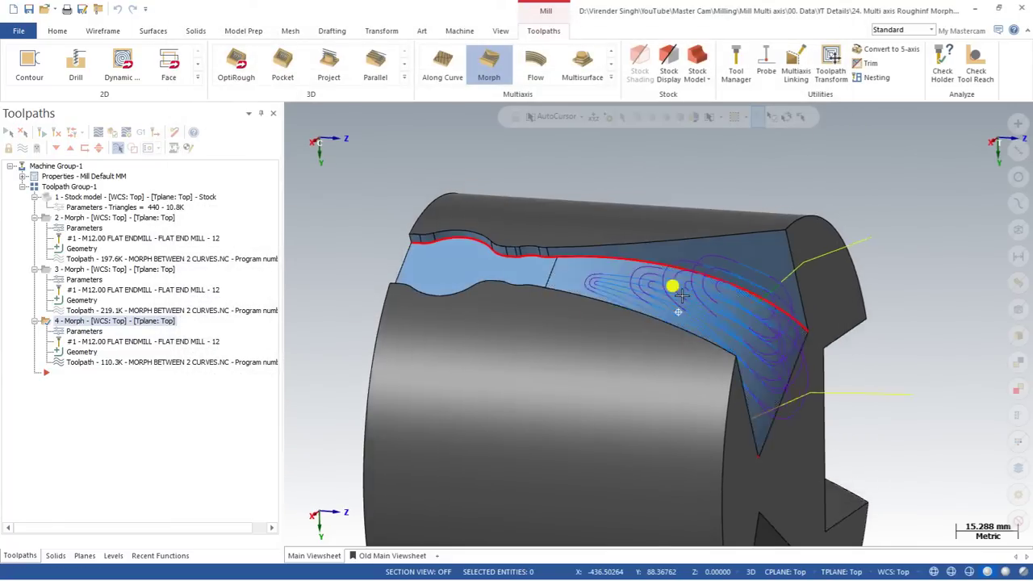
# - Examine from several angles how the shrunken stock trims the Morph toolpath in the groove, and recheck its stock settings
pyautogui.scroll(-2, 686, 279)
pyautogui.moveTo(697, 276); pyautogui.dragTo(517, 268, button='middle')
pyautogui.click(516, 267)
pyautogui.moveTo(485, 306); pyautogui.dragTo(529, 265, button='middle')
pyautogui.moveTo(534, 225); pyautogui.dragTo(506, 280, button='middle')
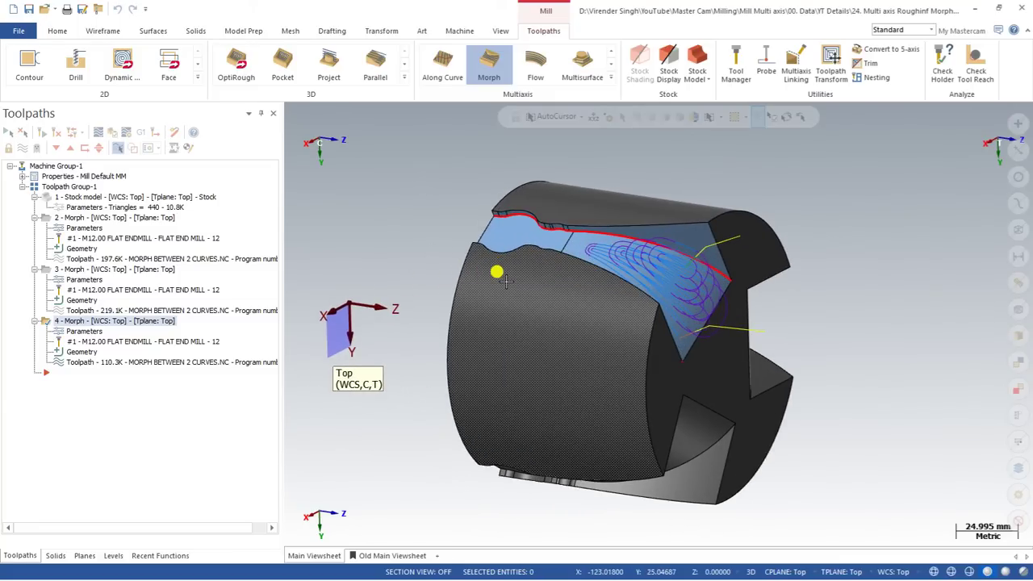
pyautogui.scroll(-1, 502, 279)
pyautogui.moveTo(506, 280); pyautogui.dragTo(511, 266, button='middle')
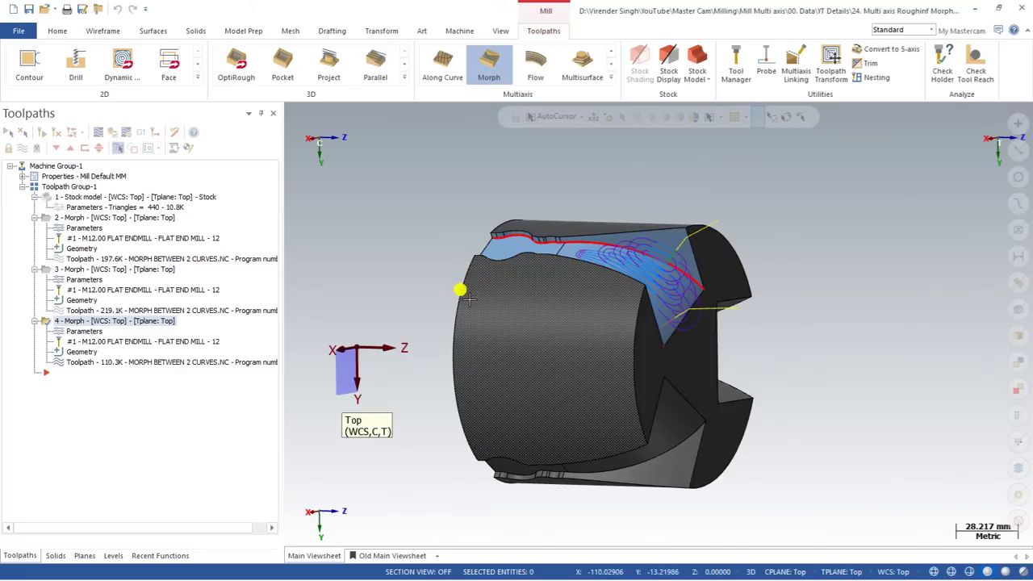
pyautogui.moveTo(467, 301); pyautogui.dragTo(459, 291, button='middle')
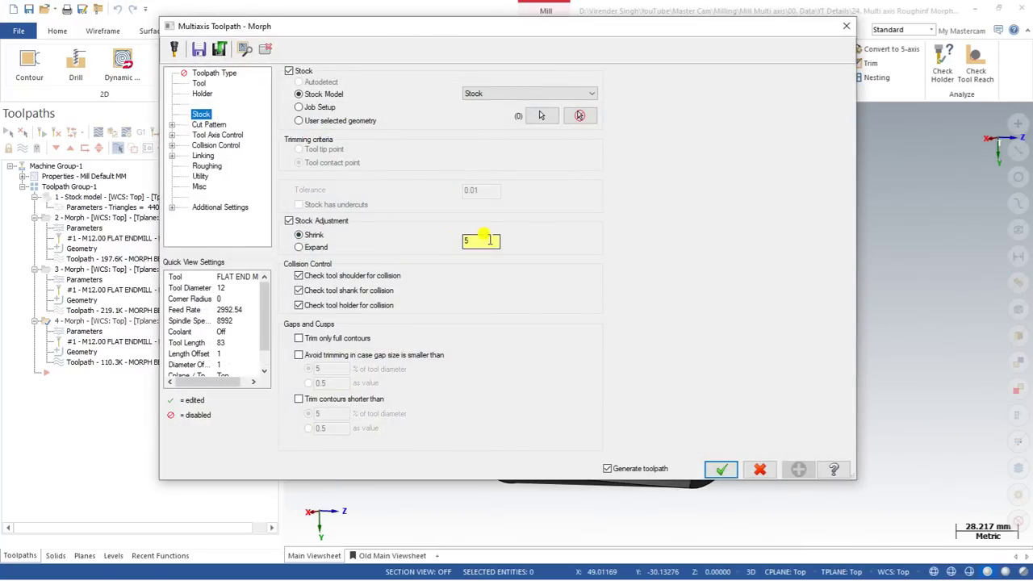
pyautogui.press('Return')
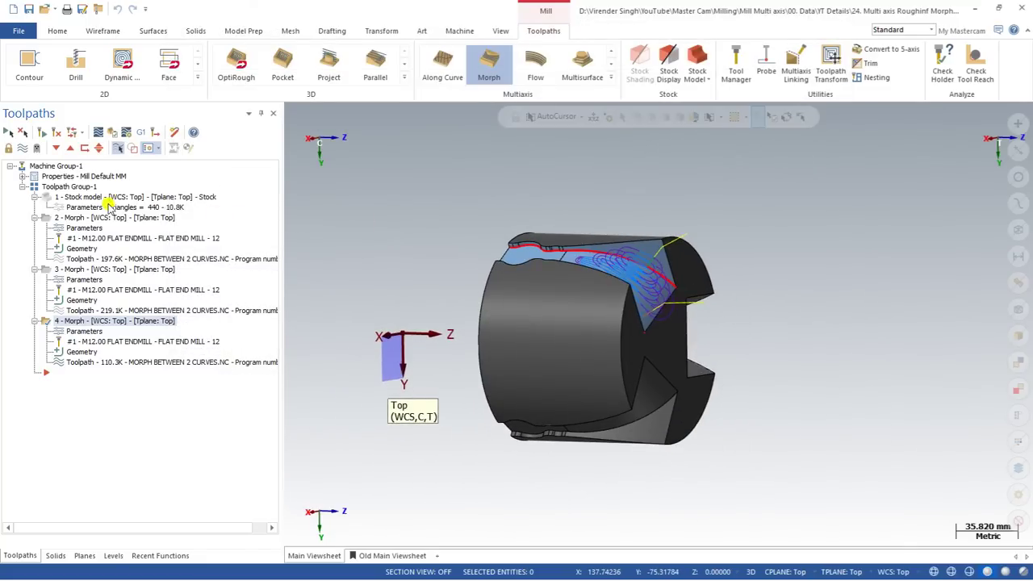
# - Compare the toolpaths of the first two Morph operations and inspect the part's remaining grooves
pyautogui.click(85, 217)
pyautogui.scroll(3, 532, 250)
pyautogui.moveTo(530, 247); pyautogui.dragTo(422, 254, button='middle')
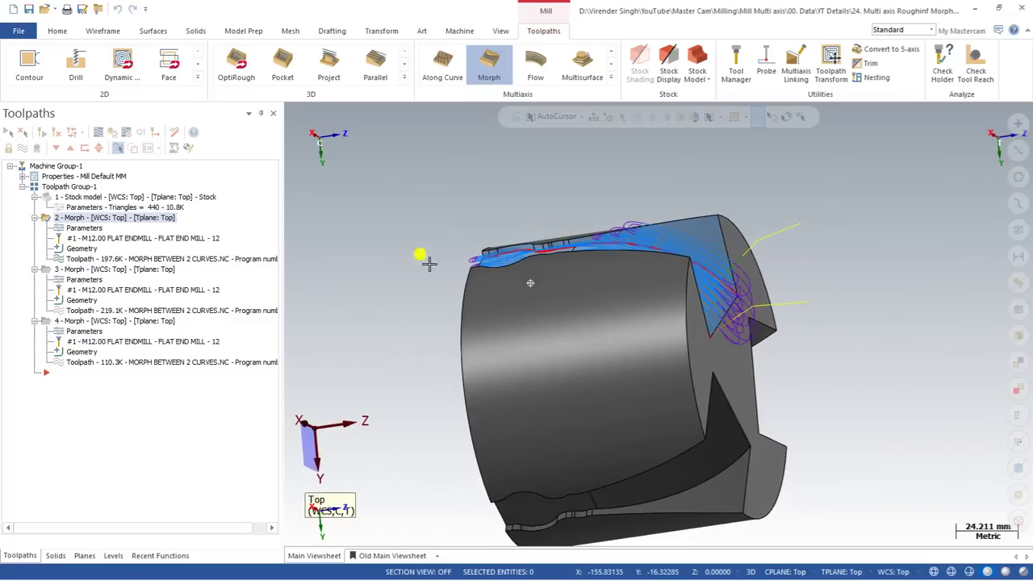
pyautogui.click(71, 270)
pyautogui.click(79, 218)
pyautogui.moveTo(568, 238)
pyautogui.mouseDown(button='middle')
pyautogui.moveTo(581, 231)
pyautogui.moveTo(560, 255)
pyautogui.moveTo(576, 247)
pyautogui.moveTo(600, 272)
pyautogui.moveTo(562, 260)
pyautogui.moveTo(686, 254)
pyautogui.moveTo(617, 247)
pyautogui.moveTo(593, 223)
pyautogui.moveTo(734, 277)
pyautogui.moveTo(555, 238)
pyautogui.mouseUp(button='middle')
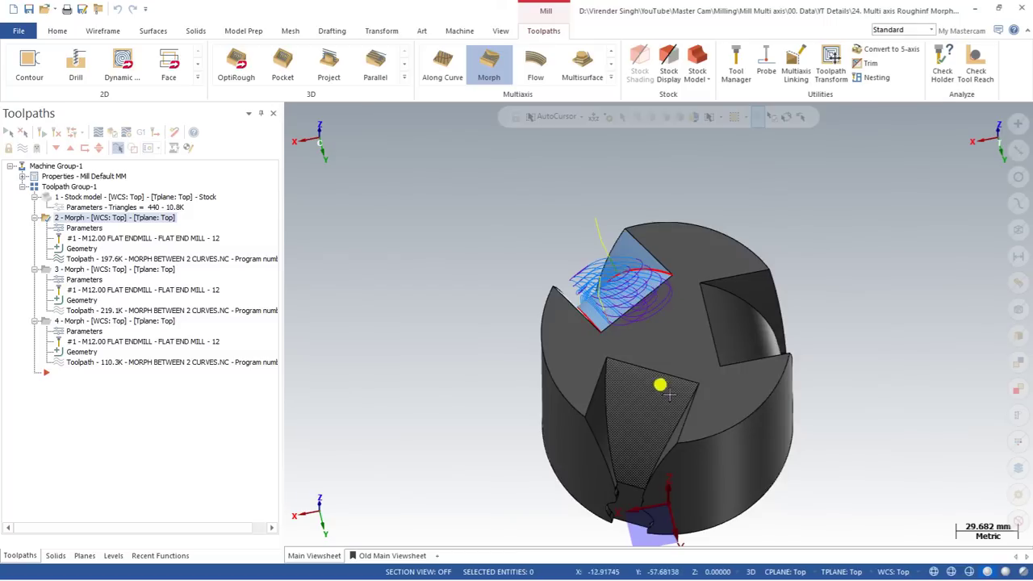
pyautogui.moveTo(632, 377); pyautogui.dragTo(754, 399, button='middle')
pyautogui.moveTo(467, 294); pyautogui.dragTo(484, 262, button='middle')
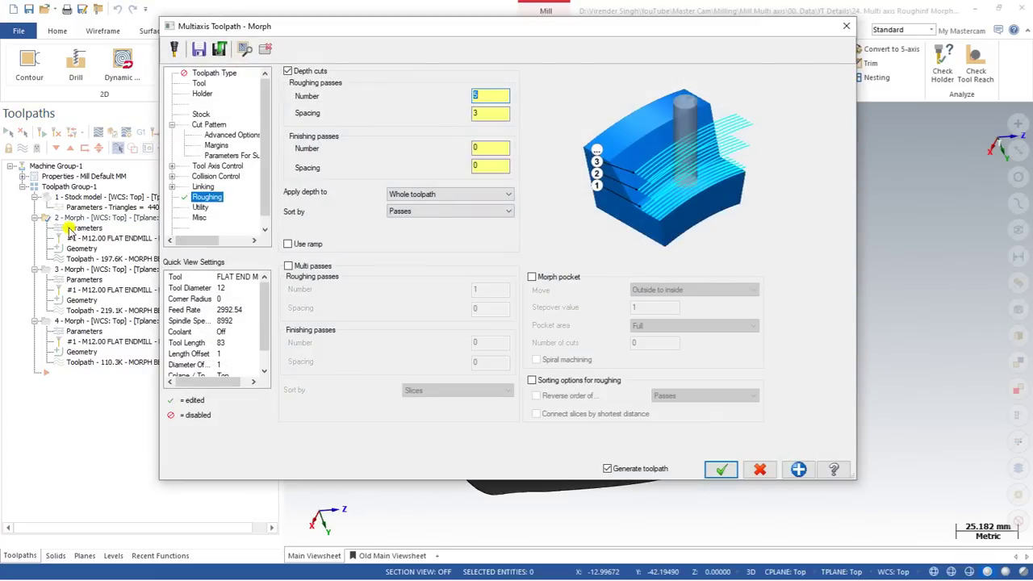
# - Enable Transform / Translate in the first Morph operation, about the Z-axis with 3 steps
pyautogui.click(199, 207)
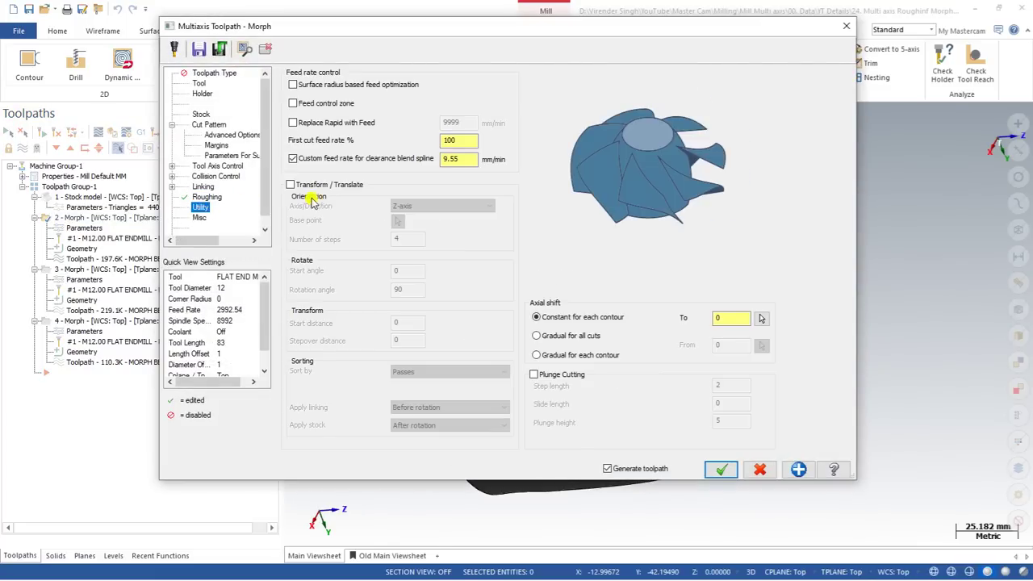
pyautogui.click(292, 186)
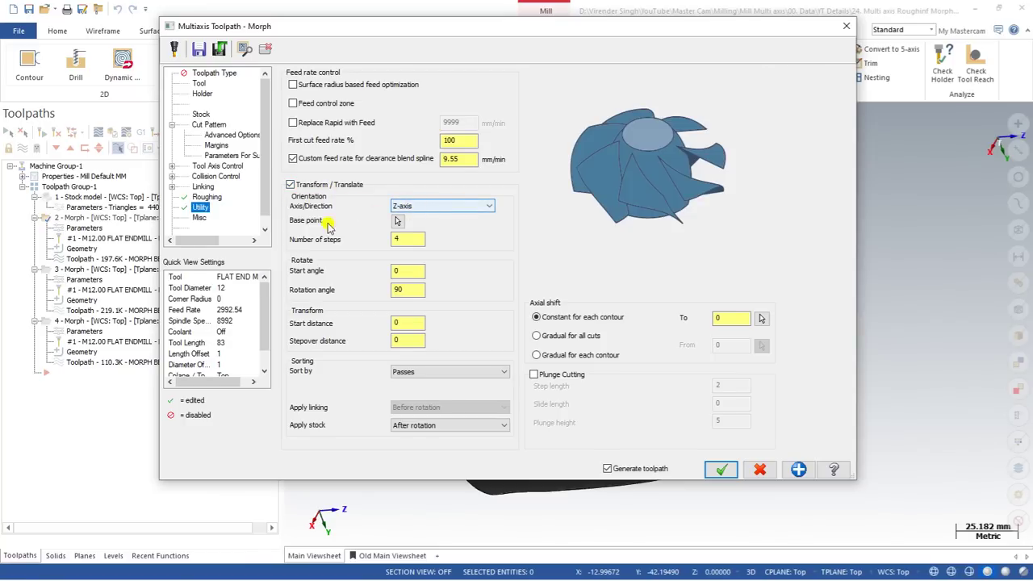
pyautogui.click(400, 239)
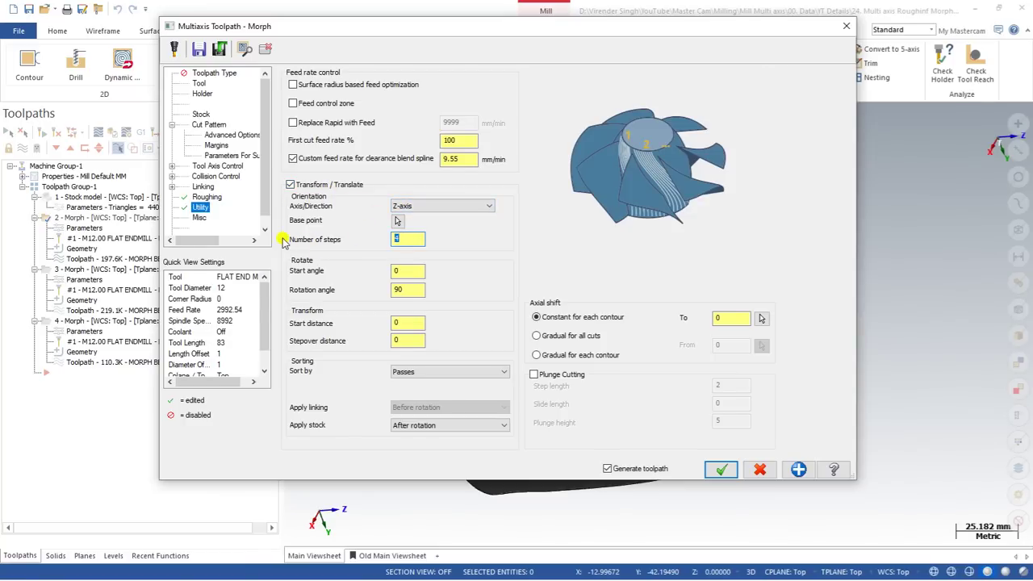
pyautogui.press('Tab')
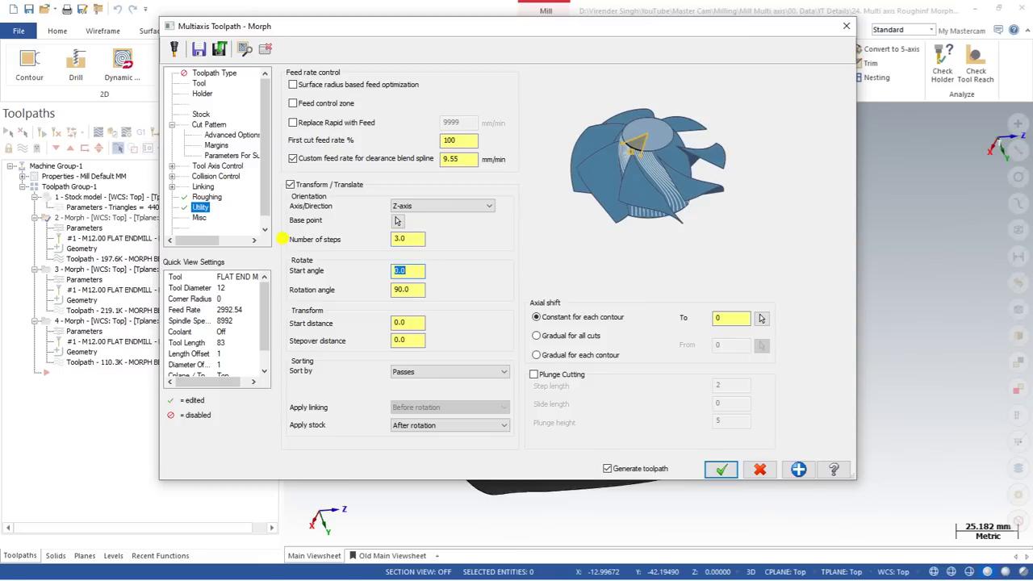
# - Set the rotation angle between the transformed copies to 120 and regenerate the first Morph toolpath
pyautogui.press('Tab')
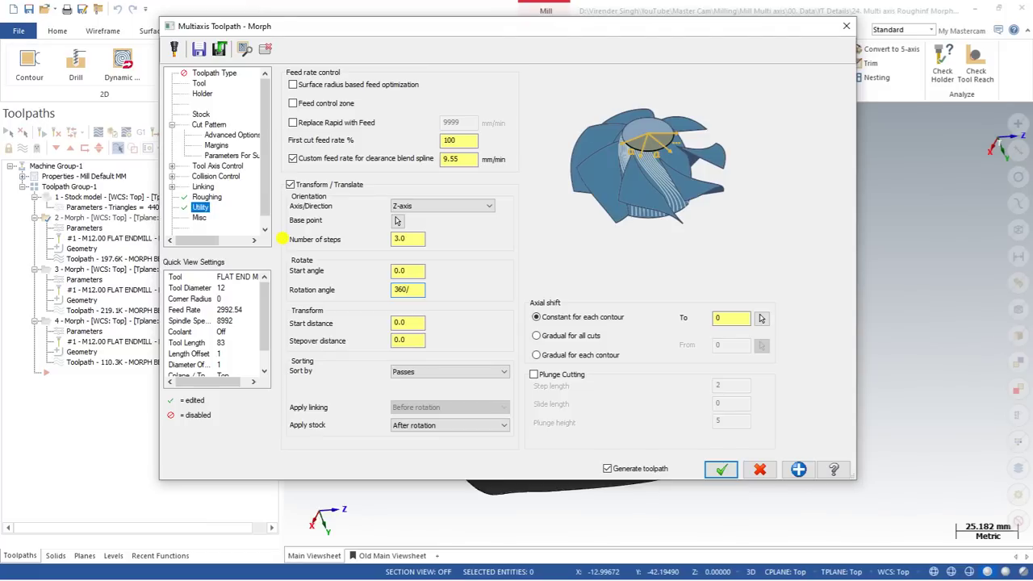
pyautogui.press('Tab')
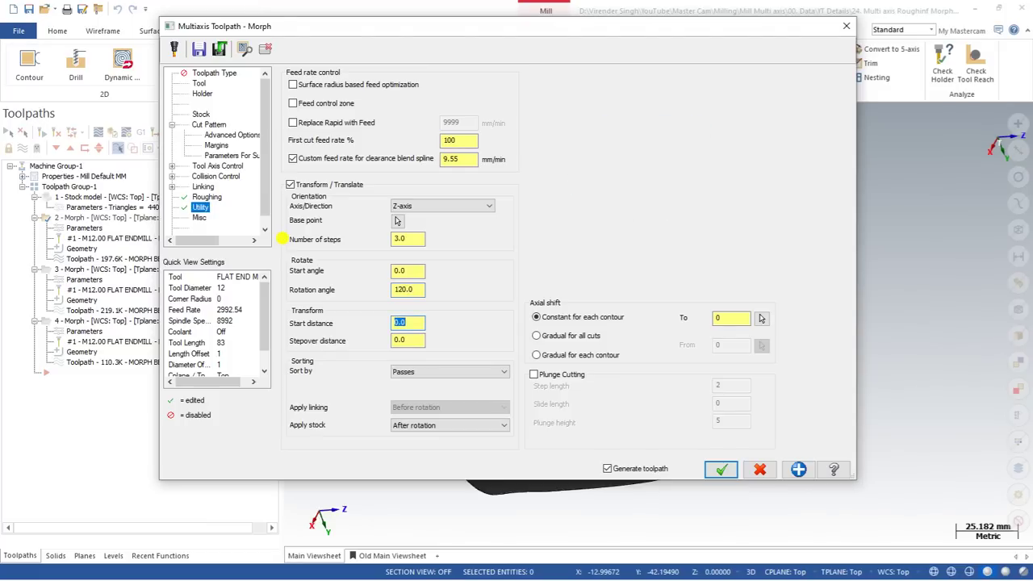
pyautogui.doubleClick(386, 291)
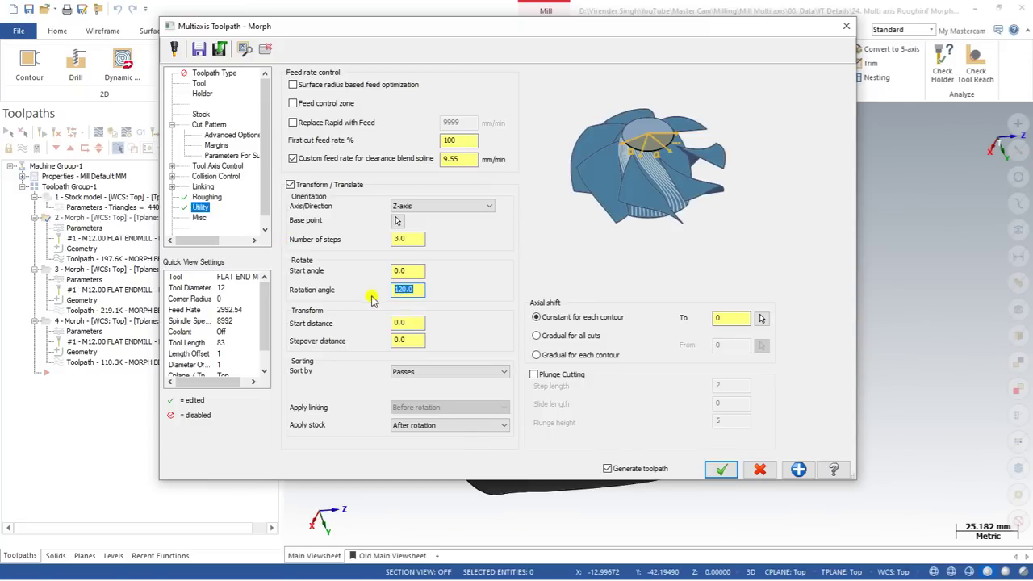
pyautogui.click(725, 471)
pyautogui.moveTo(535, 346)
pyautogui.mouseDown(button='middle')
pyautogui.moveTo(521, 314)
pyautogui.moveTo(525, 237)
pyautogui.moveTo(396, 297)
pyautogui.moveTo(438, 265)
pyautogui.moveTo(501, 263)
pyautogui.moveTo(537, 278)
pyautogui.moveTo(542, 325)
pyautogui.moveTo(531, 289)
pyautogui.moveTo(505, 284)
pyautogui.moveTo(660, 368)
pyautogui.moveTo(680, 403)
pyautogui.moveTo(646, 319)
pyautogui.moveTo(658, 388)
pyautogui.moveTo(595, 351)
pyautogui.moveTo(411, 335)
pyautogui.moveTo(542, 364)
pyautogui.mouseUp(button='middle')
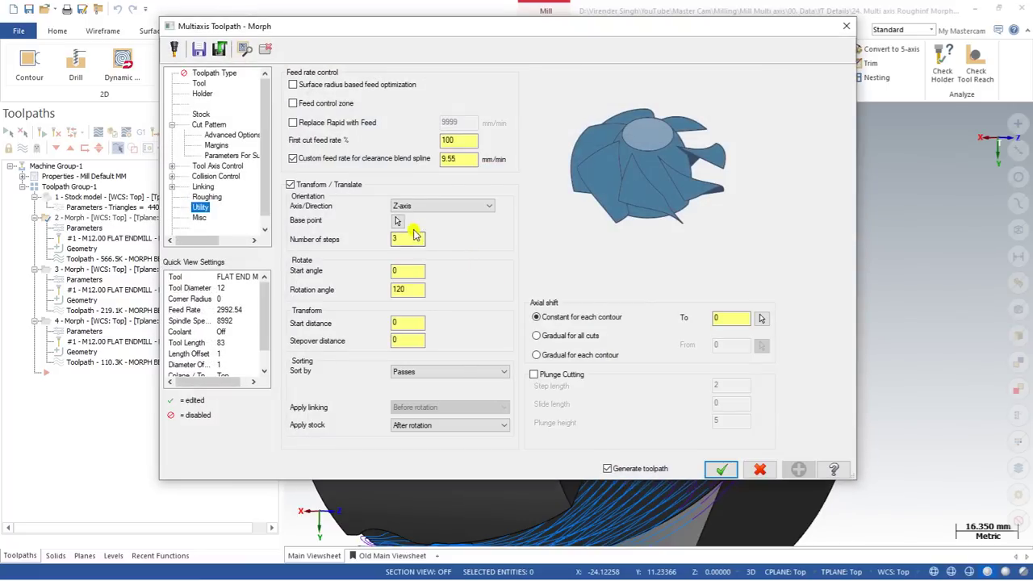
# - Sort the rotated passes of the first Morph operation by Complete toolpath and regenerate it
pyautogui.click(414, 372)
pyautogui.click(418, 383)
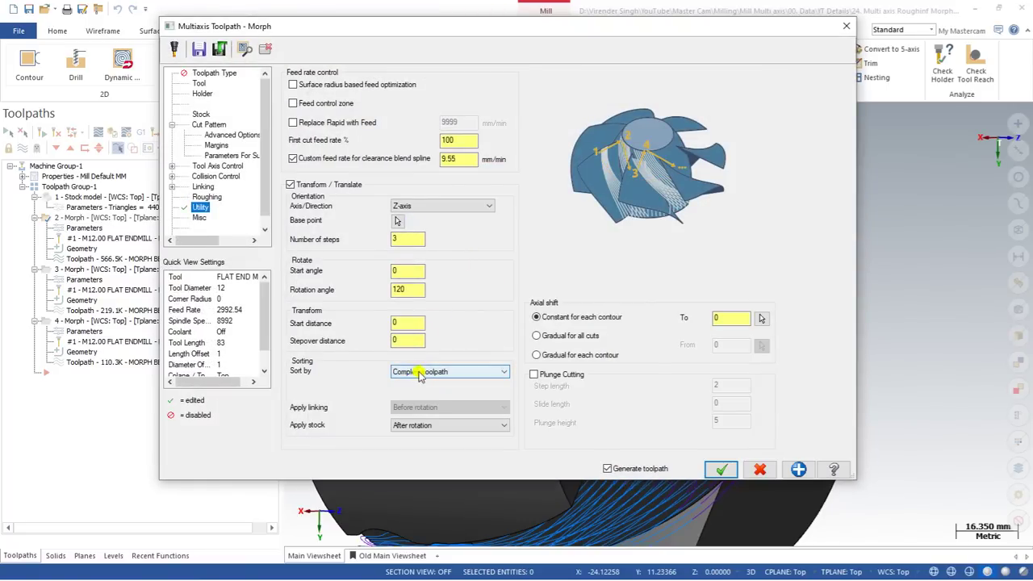
pyautogui.click(717, 467)
pyautogui.moveTo(618, 329); pyautogui.dragTo(666, 346, button='middle')
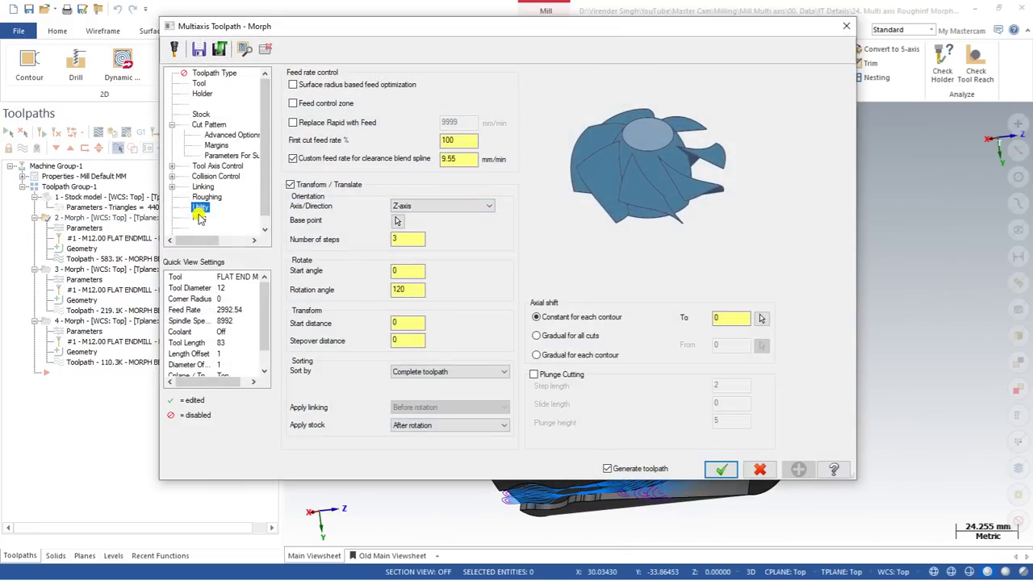
# - Review the remaining settings pages of the first Morph operation and inspect its rotated toolpaths around the part
pyautogui.scroll(-1, 198, 197)
pyautogui.click(171, 227)
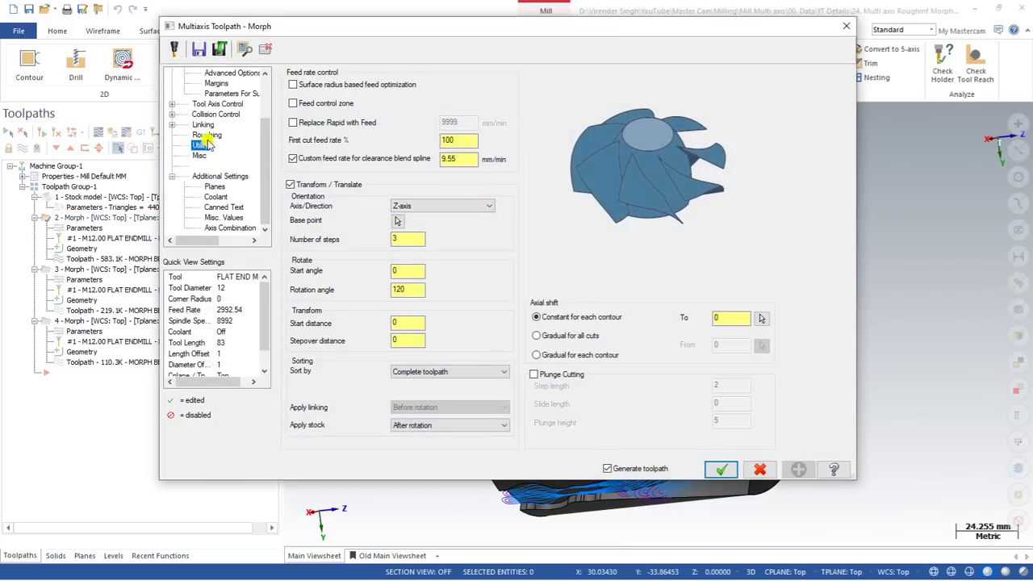
pyautogui.scroll(2, 206, 129)
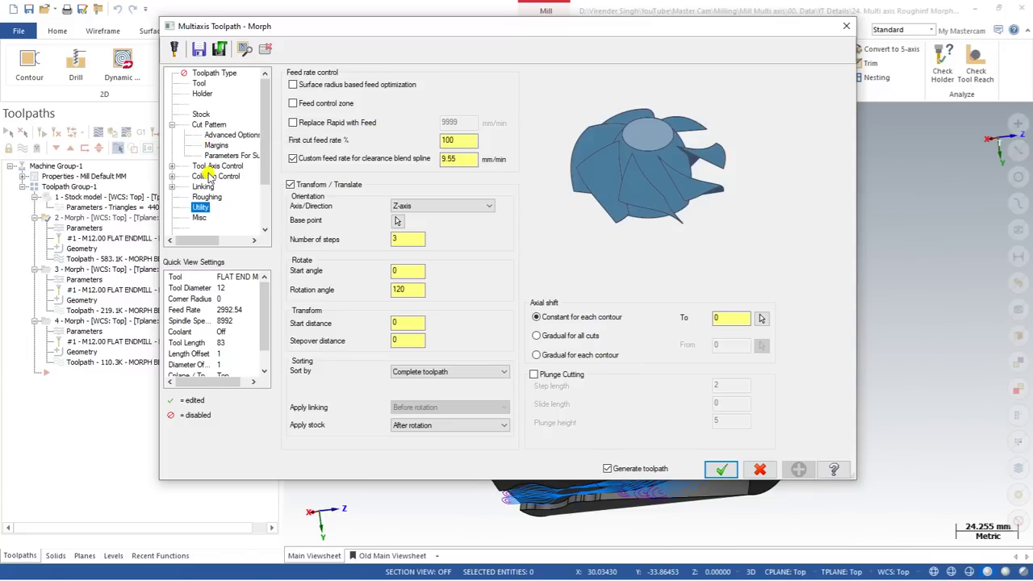
pyautogui.press('Return')
pyautogui.moveTo(481, 238); pyautogui.dragTo(501, 250, button='middle')
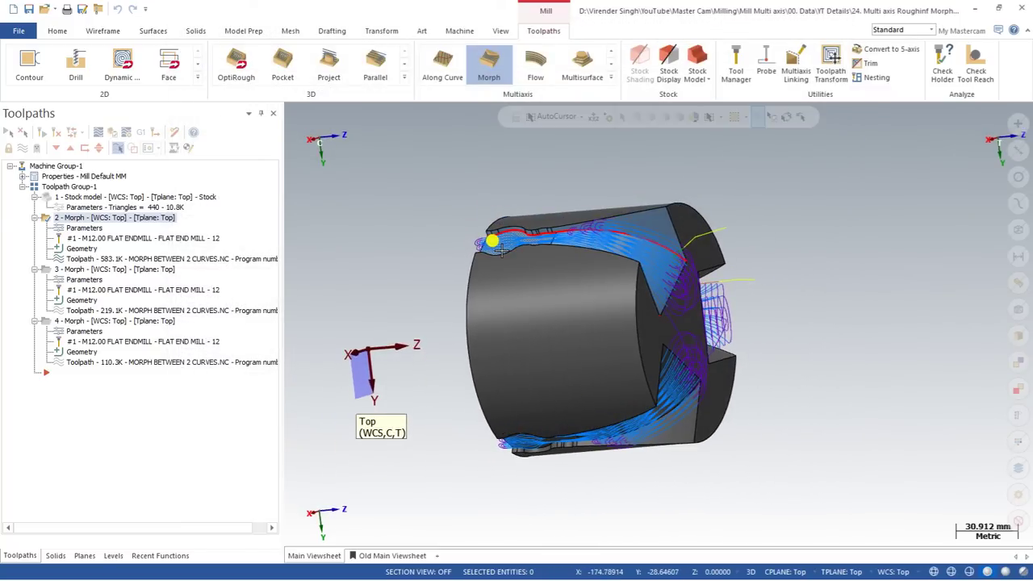